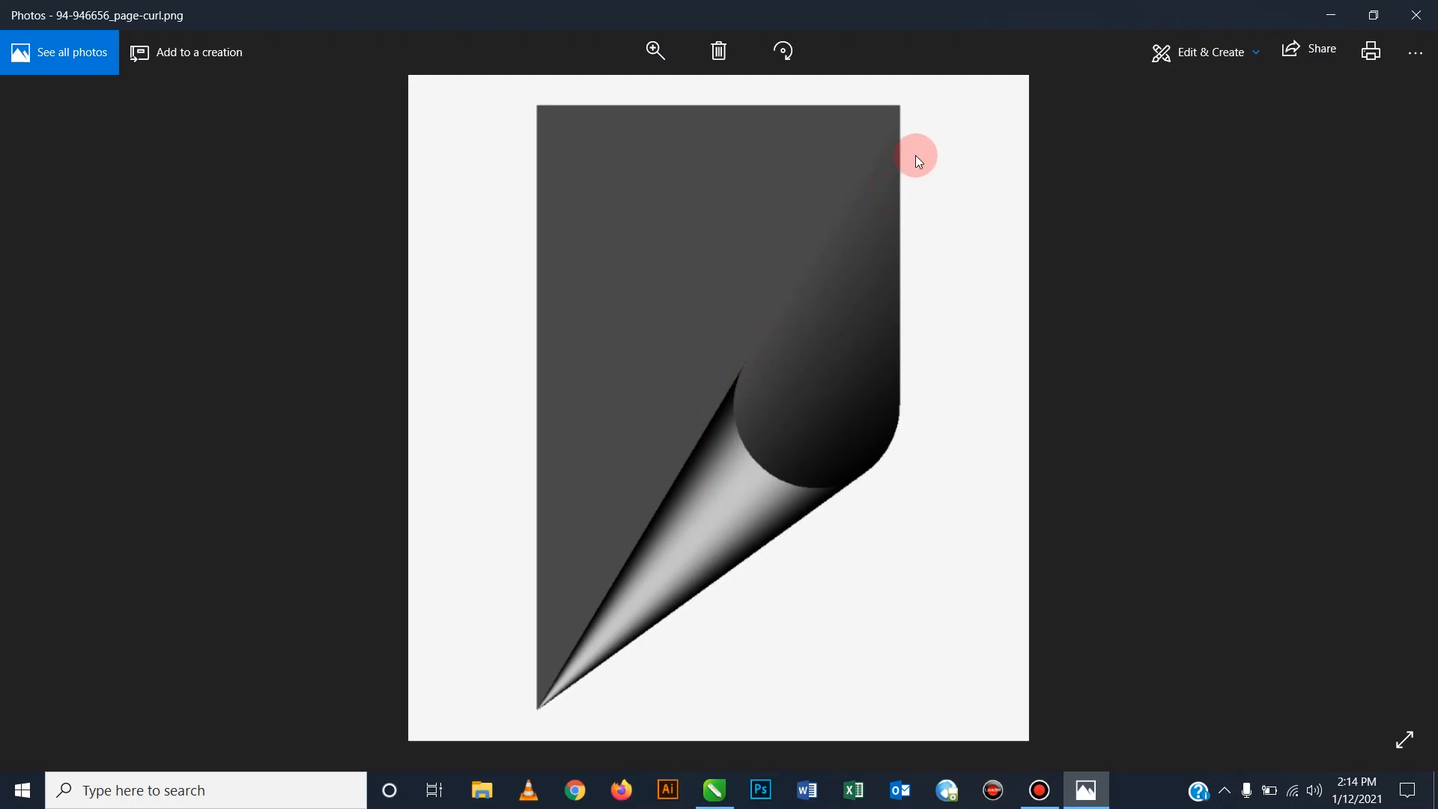
Close the page-curl reference image shown in Windows Photos.
click(1423, 16)
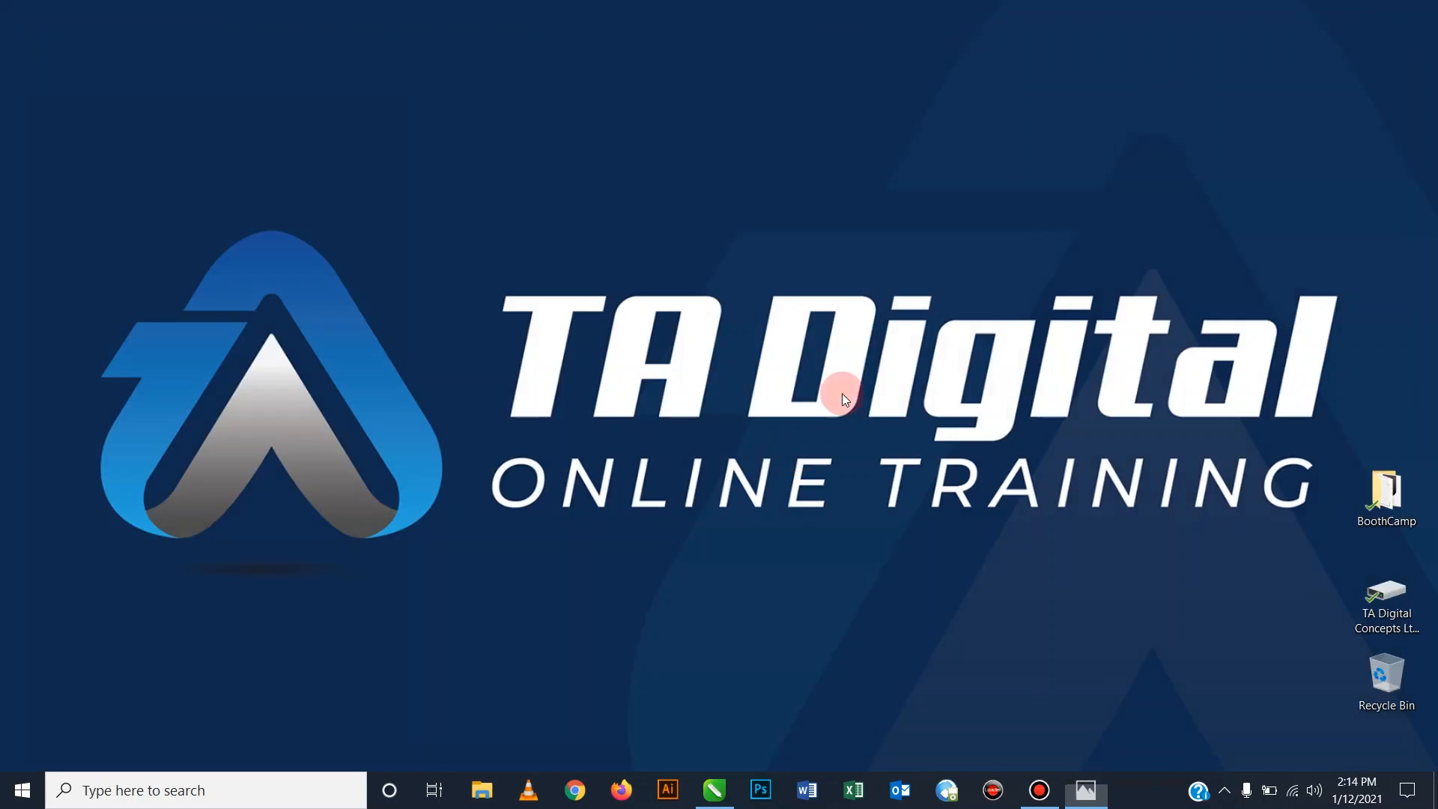
Launch CorelDRAW 2020 and start a new document from the Welcome Screen.
click(713, 797)
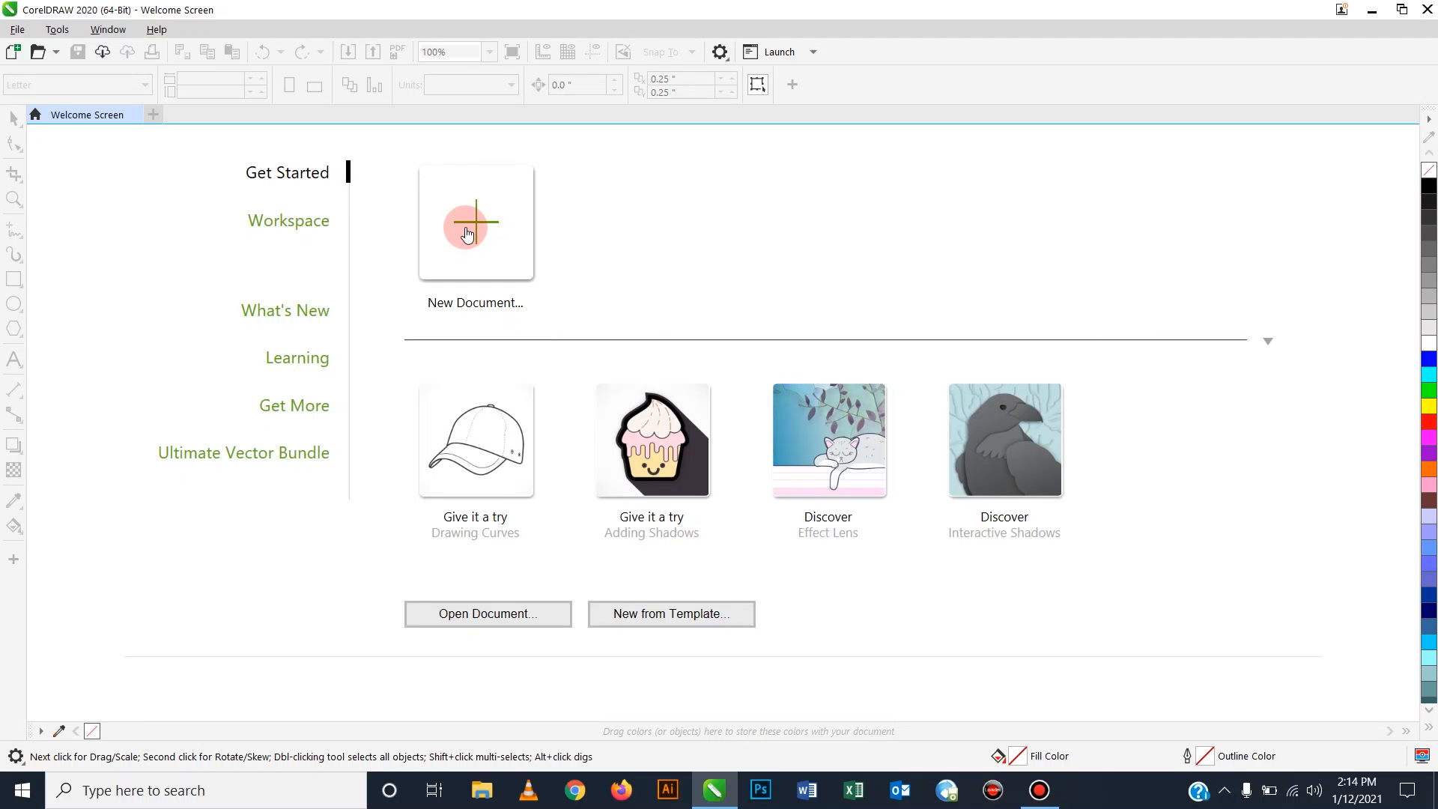
click(17, 32)
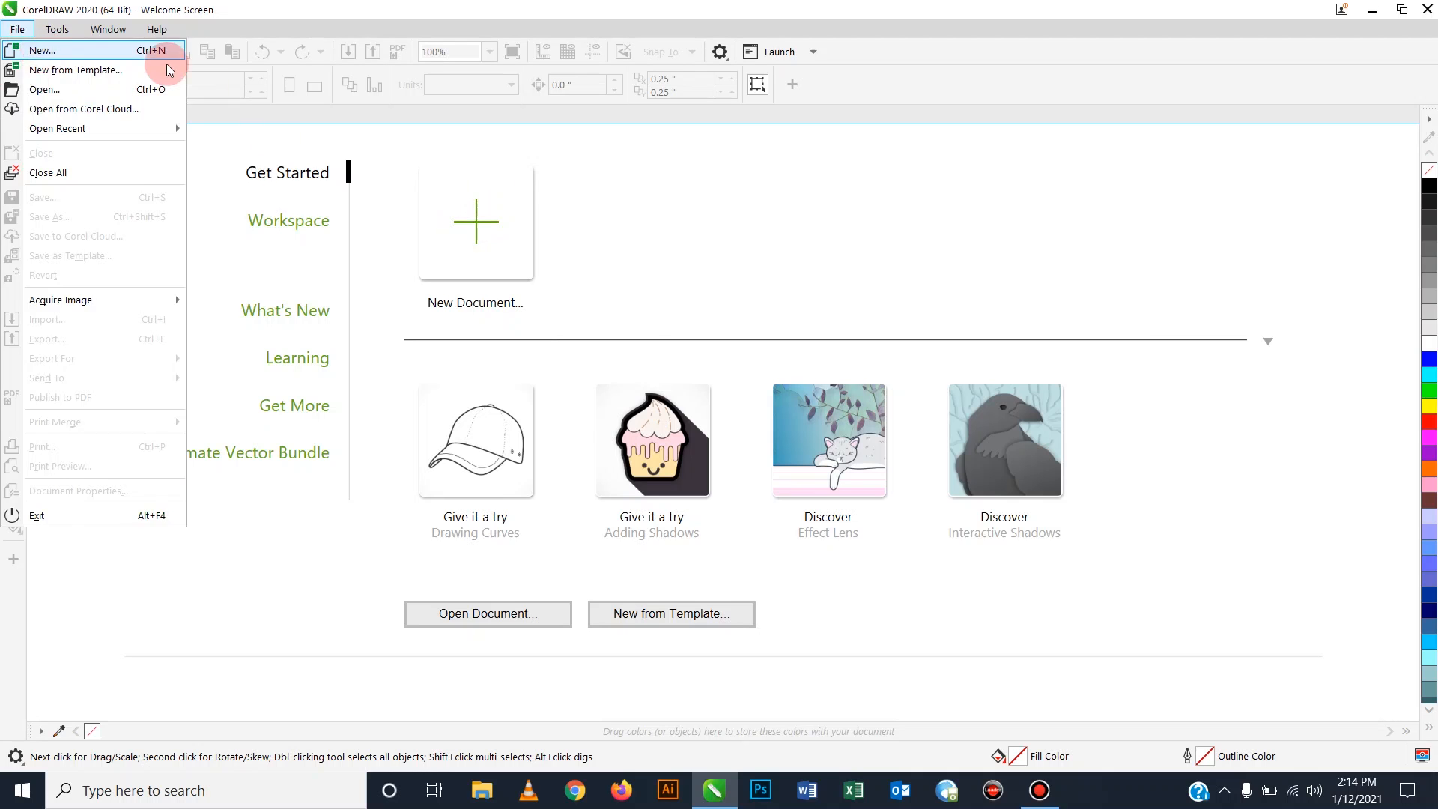
click(219, 184)
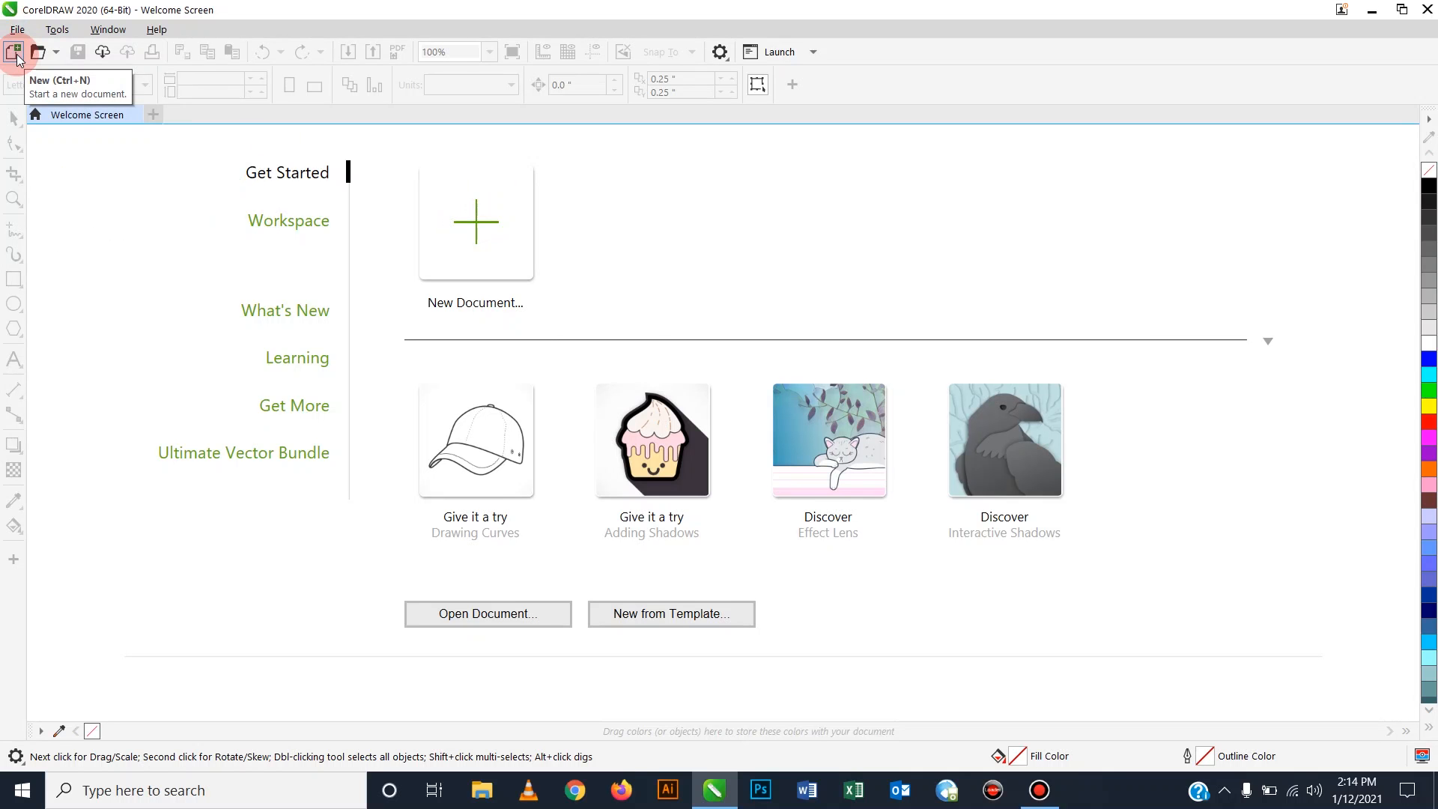
click(478, 218)
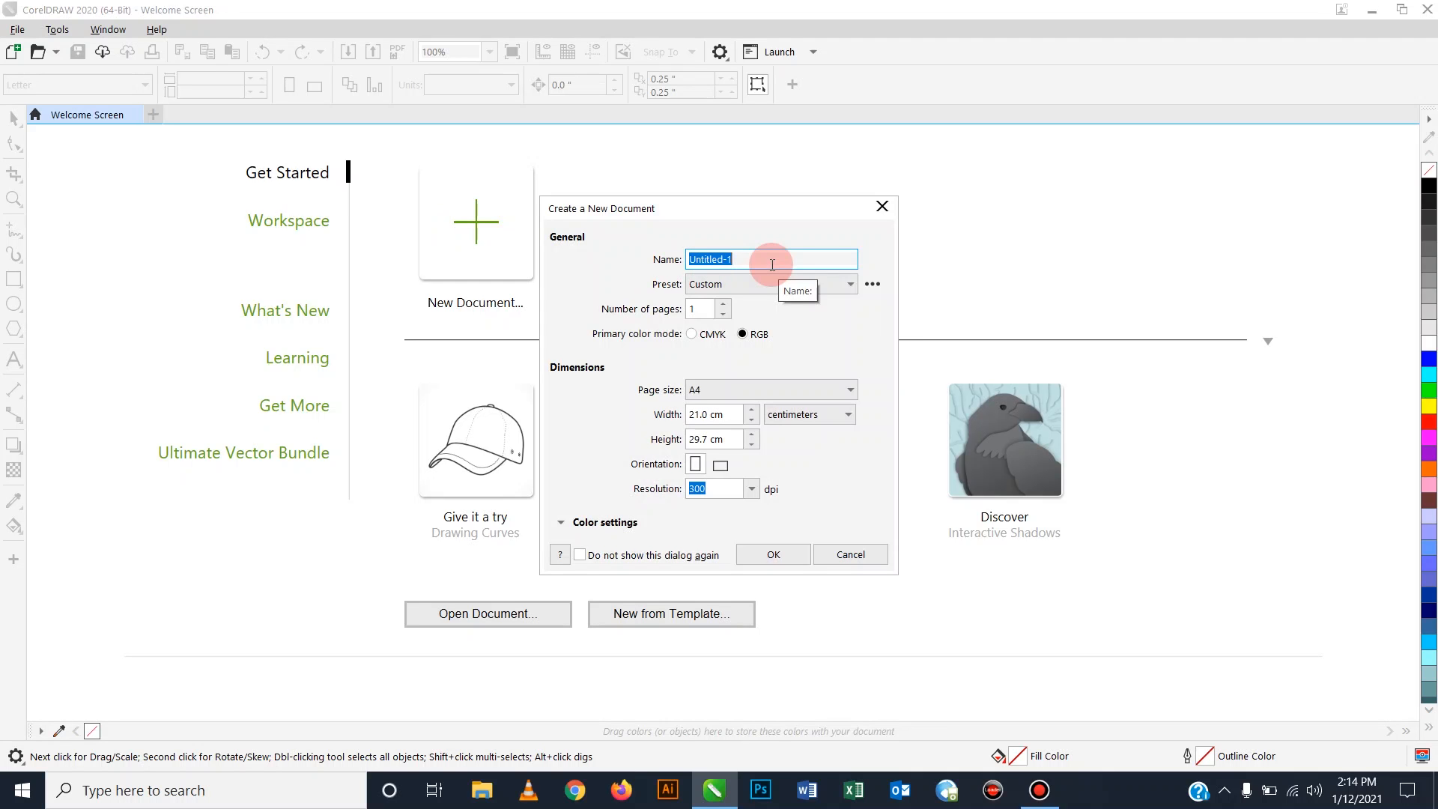
Create a document named 'Curl Page' with Custom preset, A4 size and centimeters.
text(C)
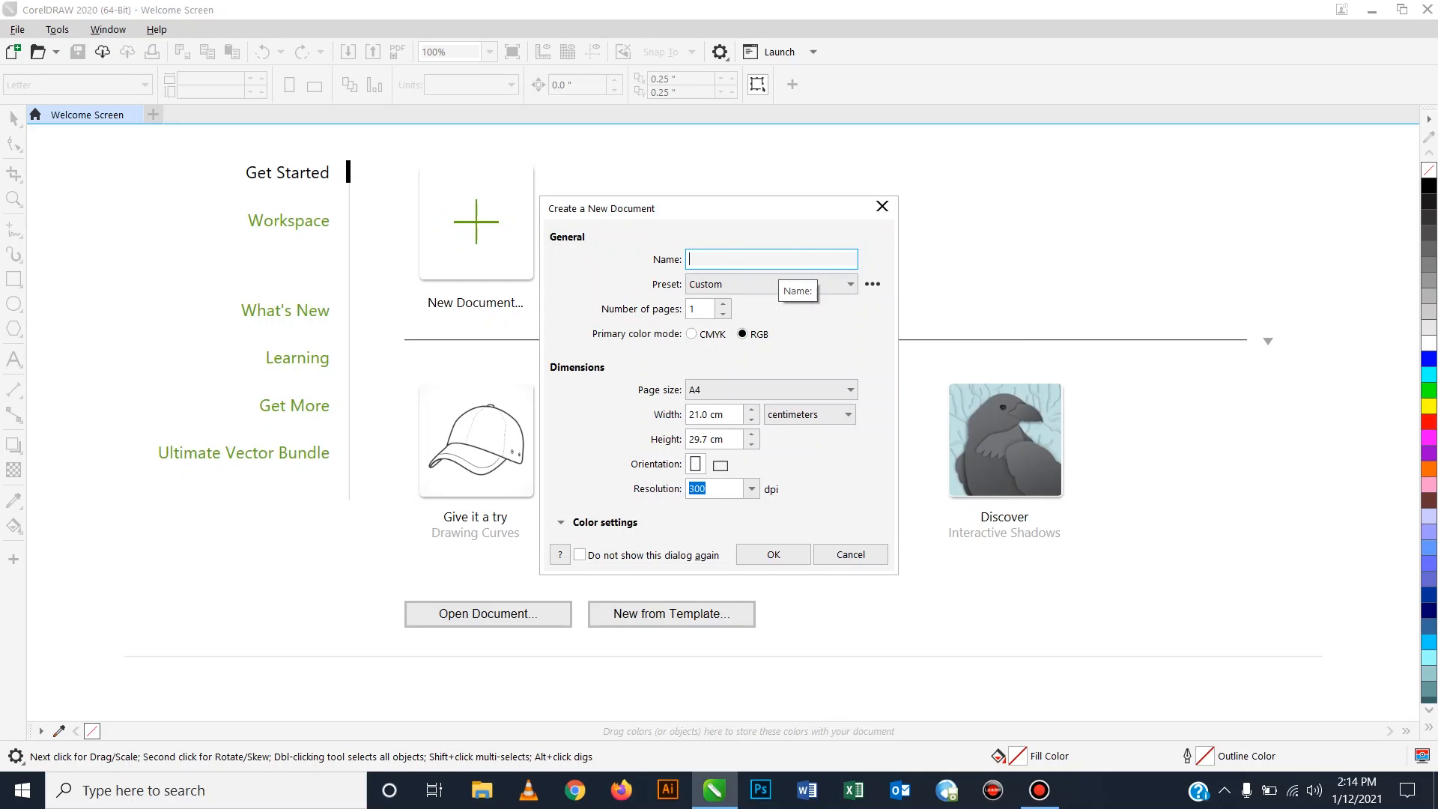
text(url Page)
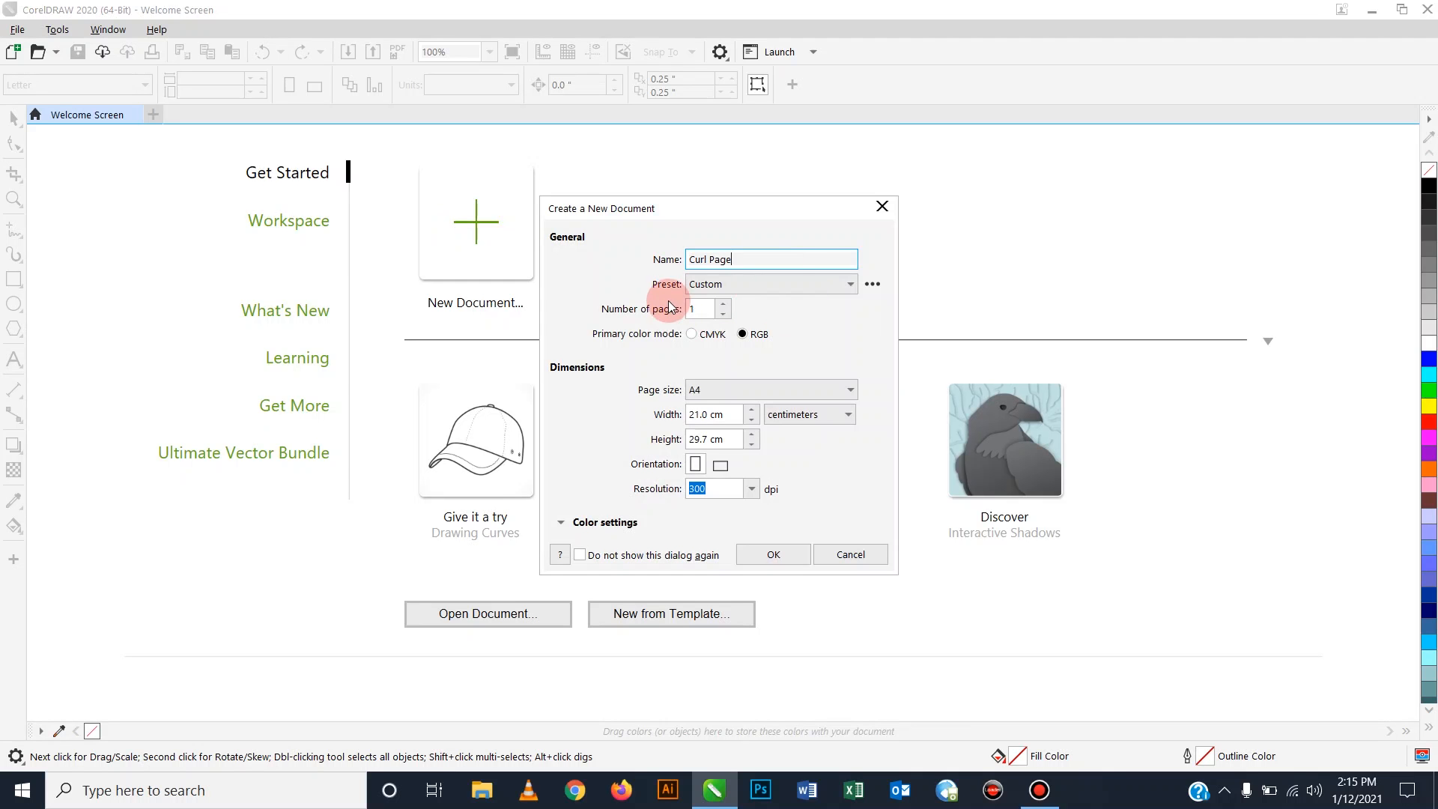
click(785, 283)
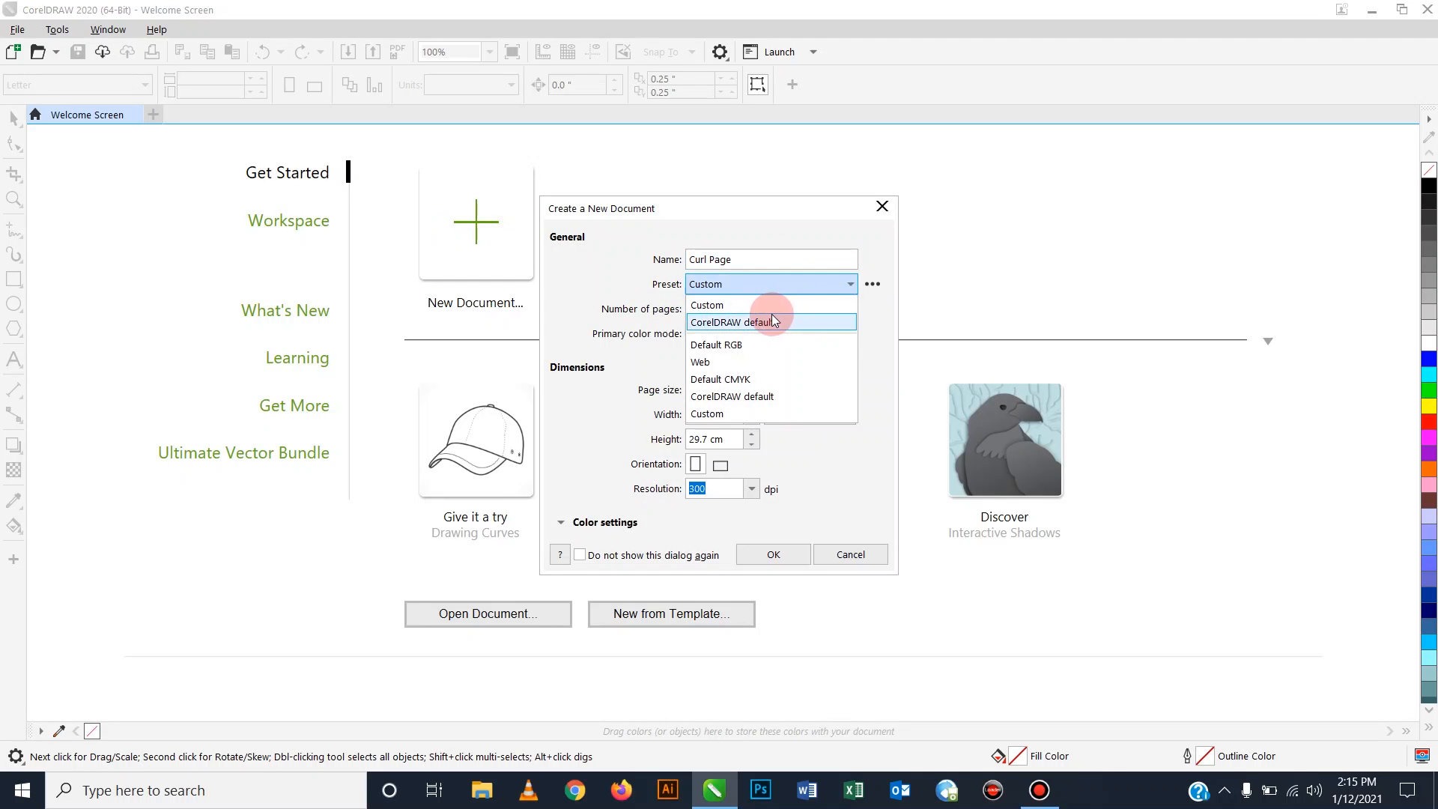
click(884, 366)
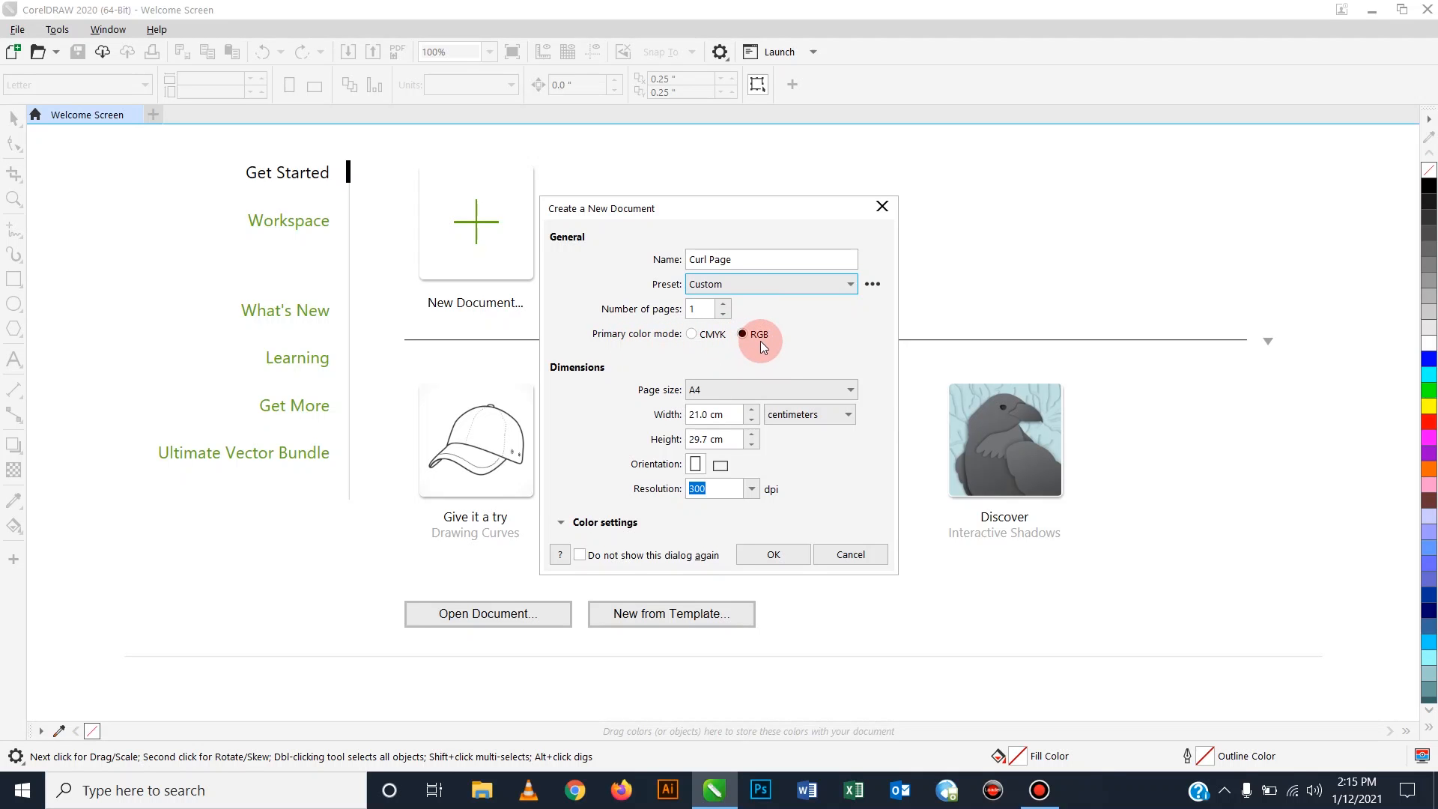
click(721, 389)
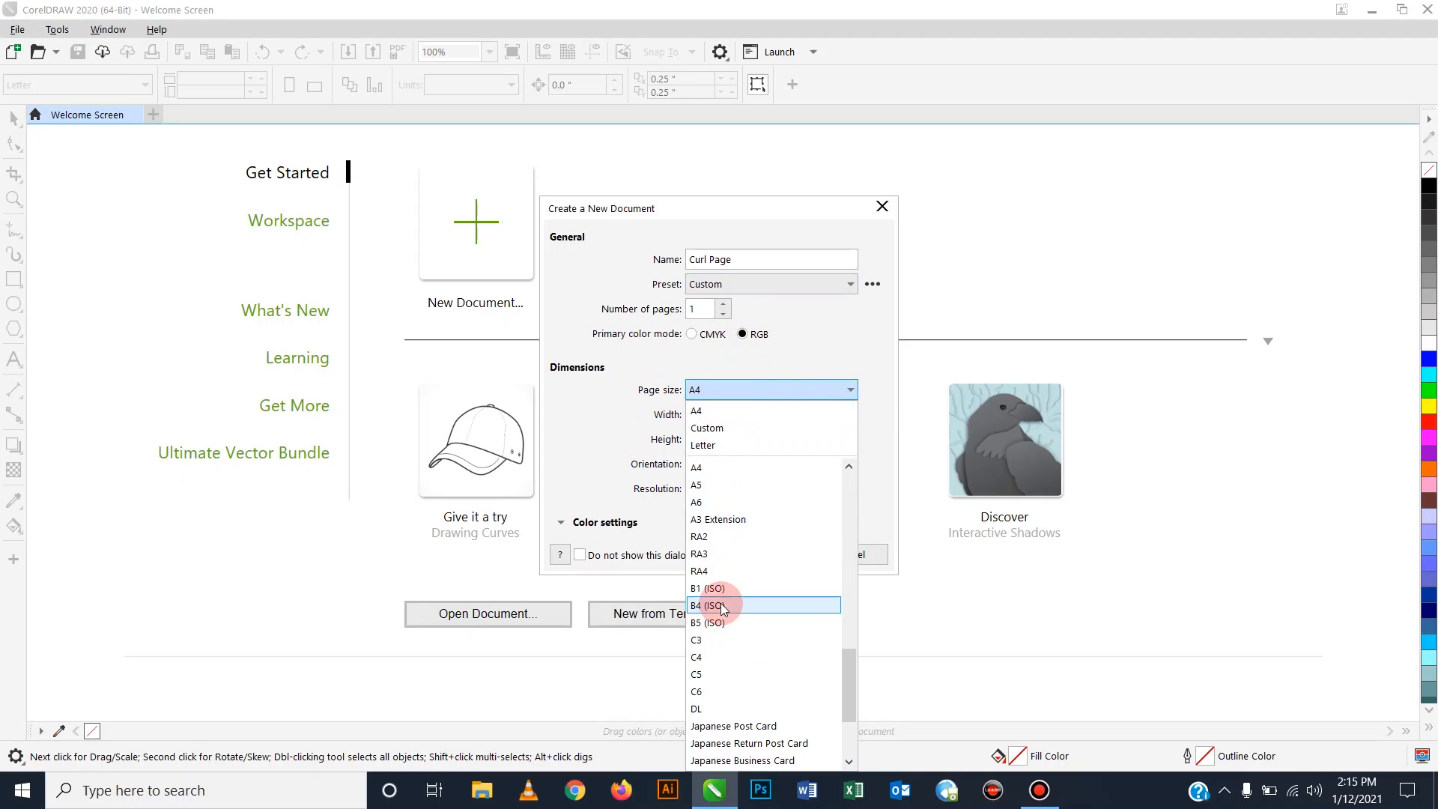
drag(852, 683, 869, 486)
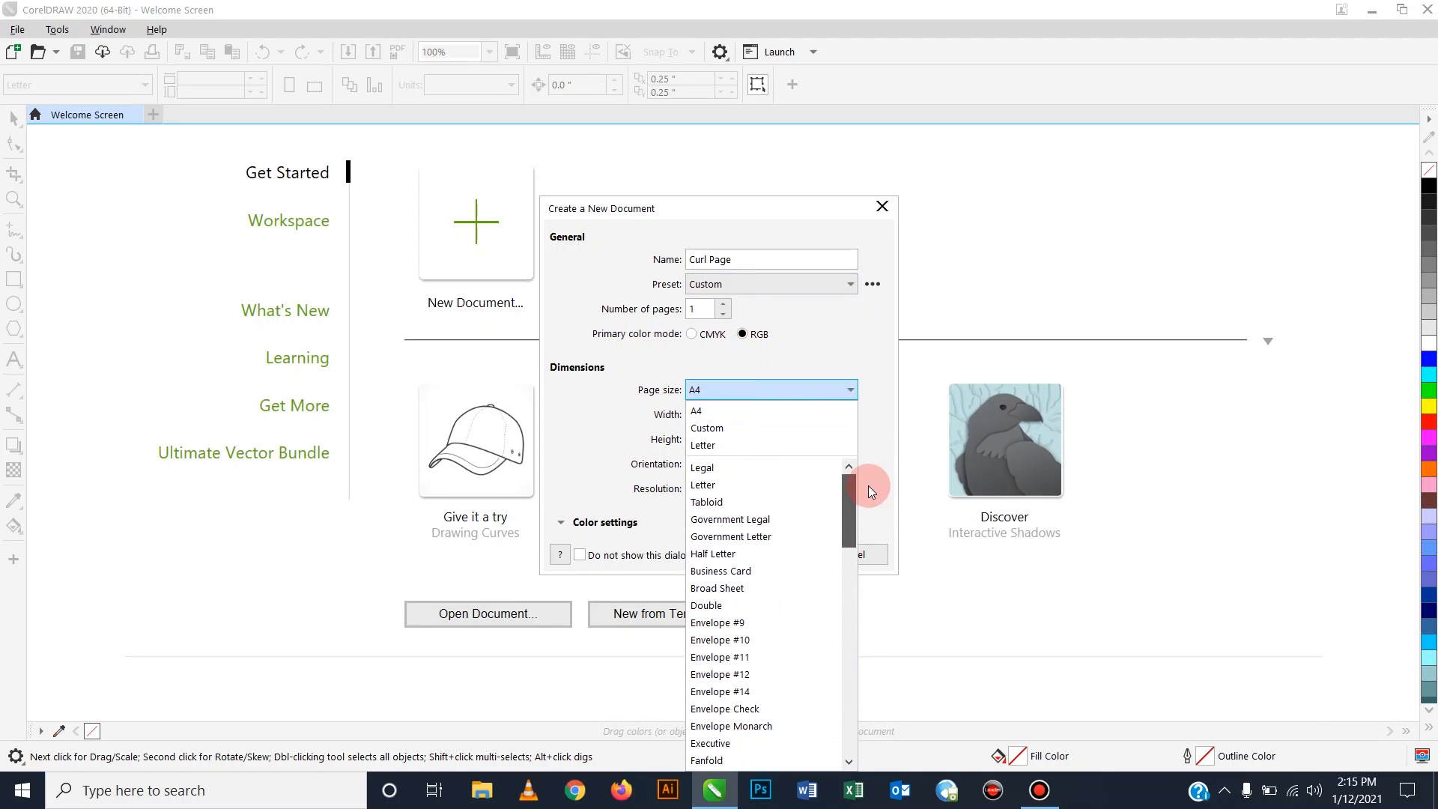
click(857, 384)
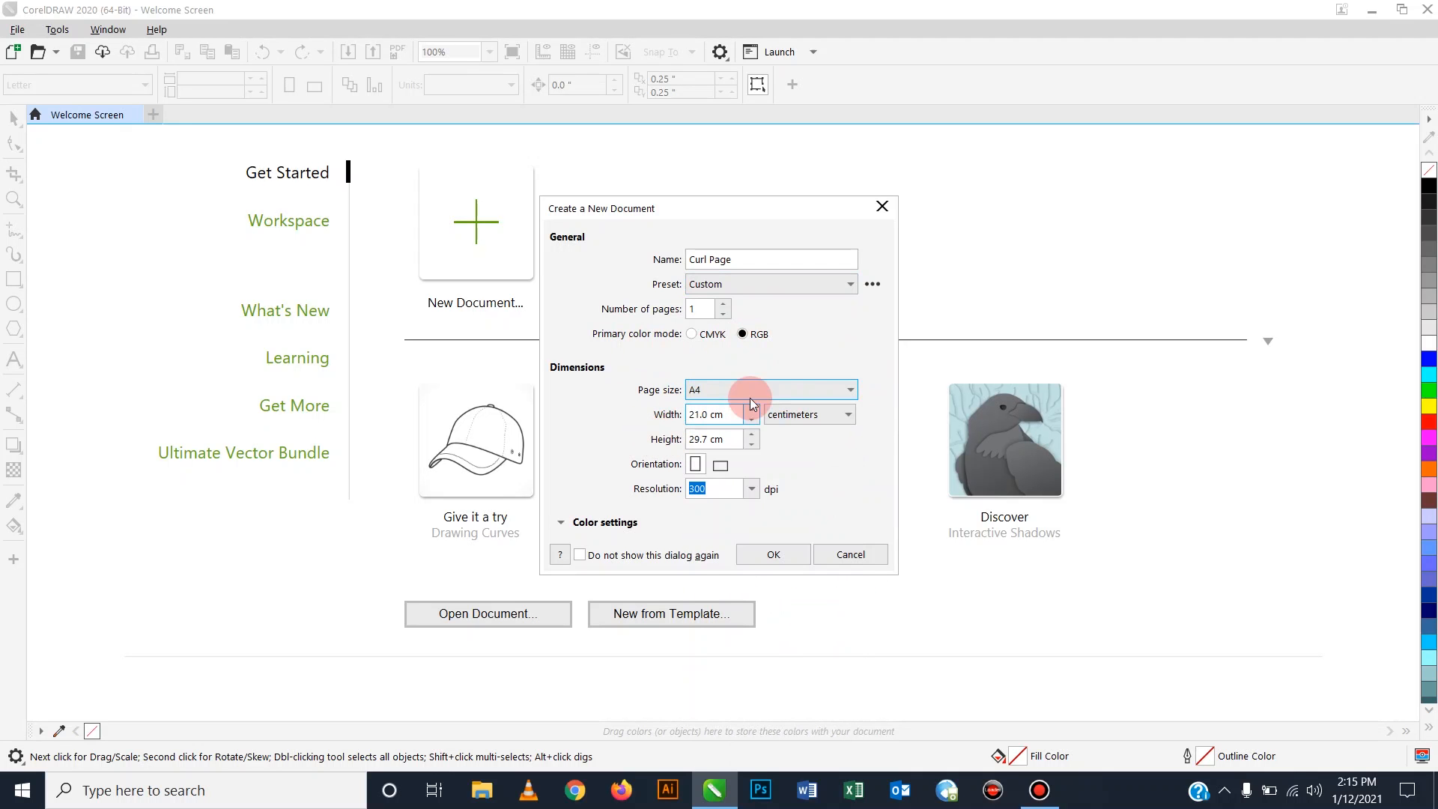
click(830, 416)
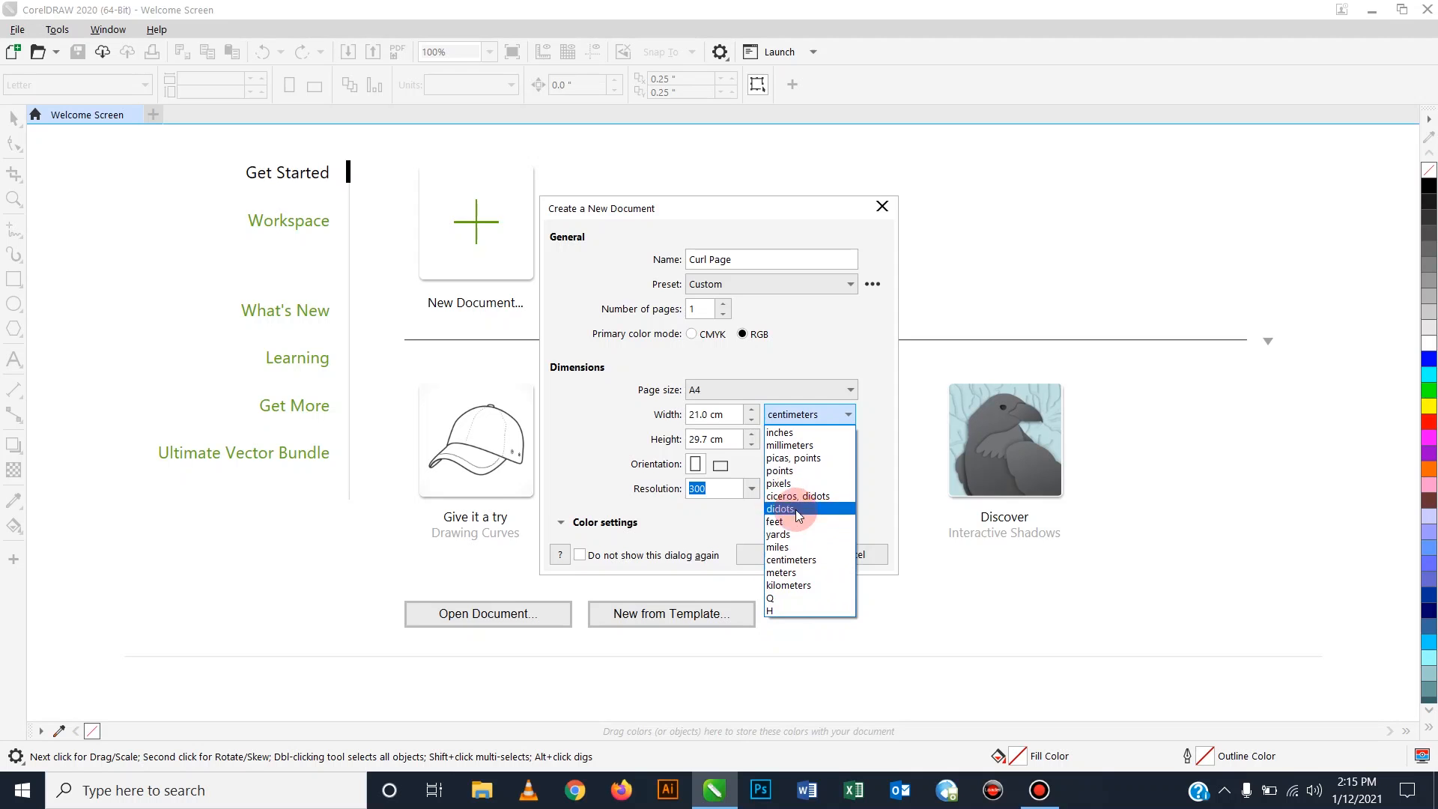
click(802, 562)
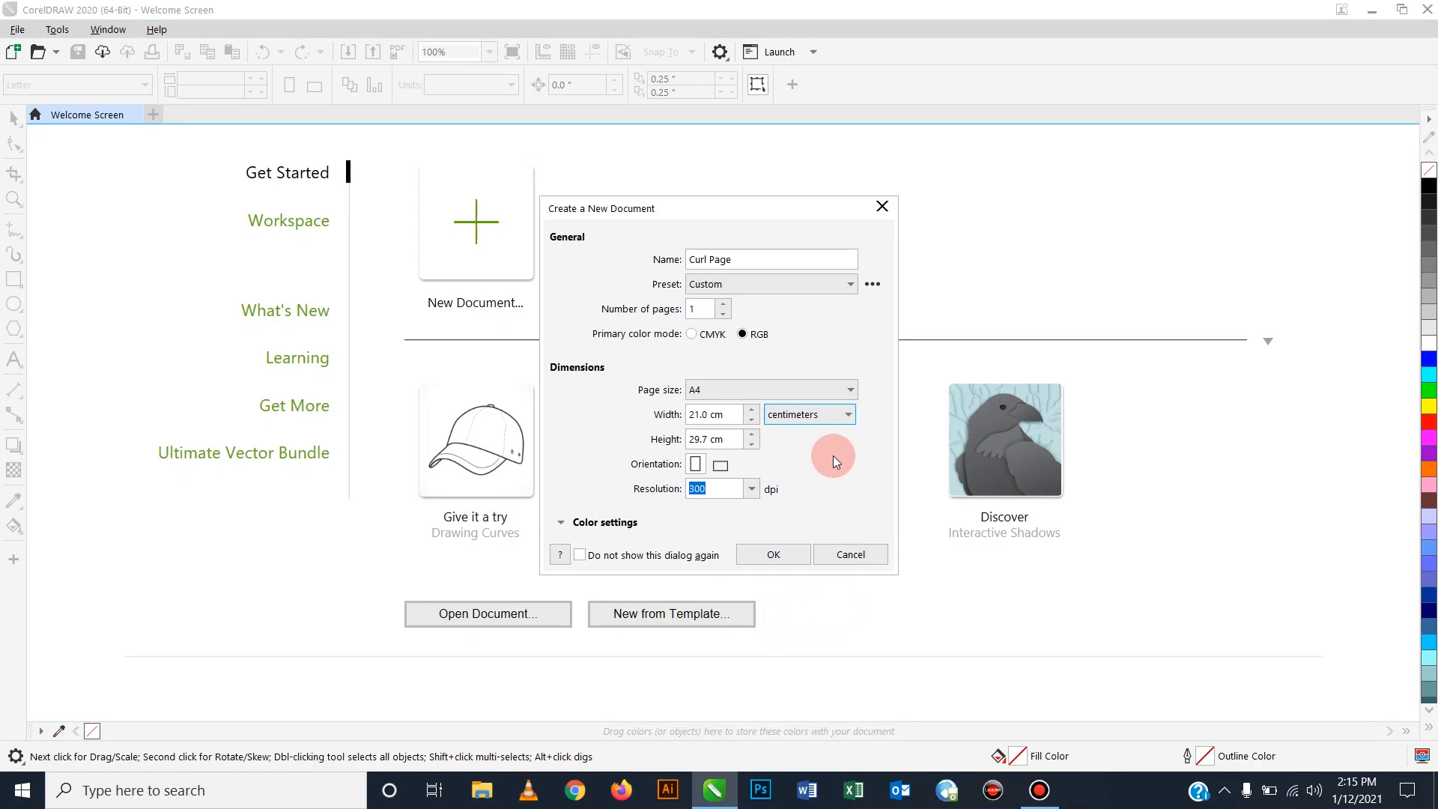
click(815, 422)
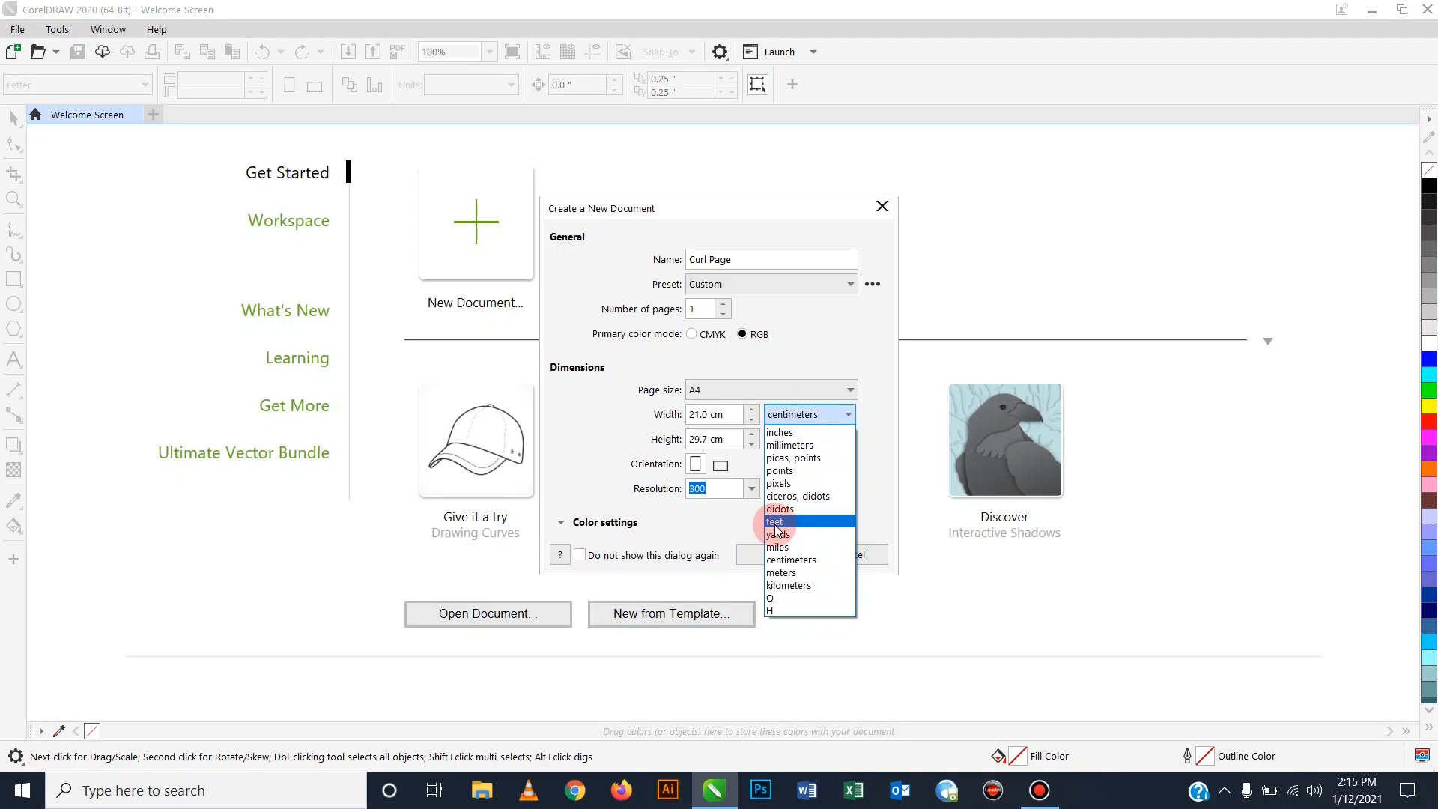
click(872, 422)
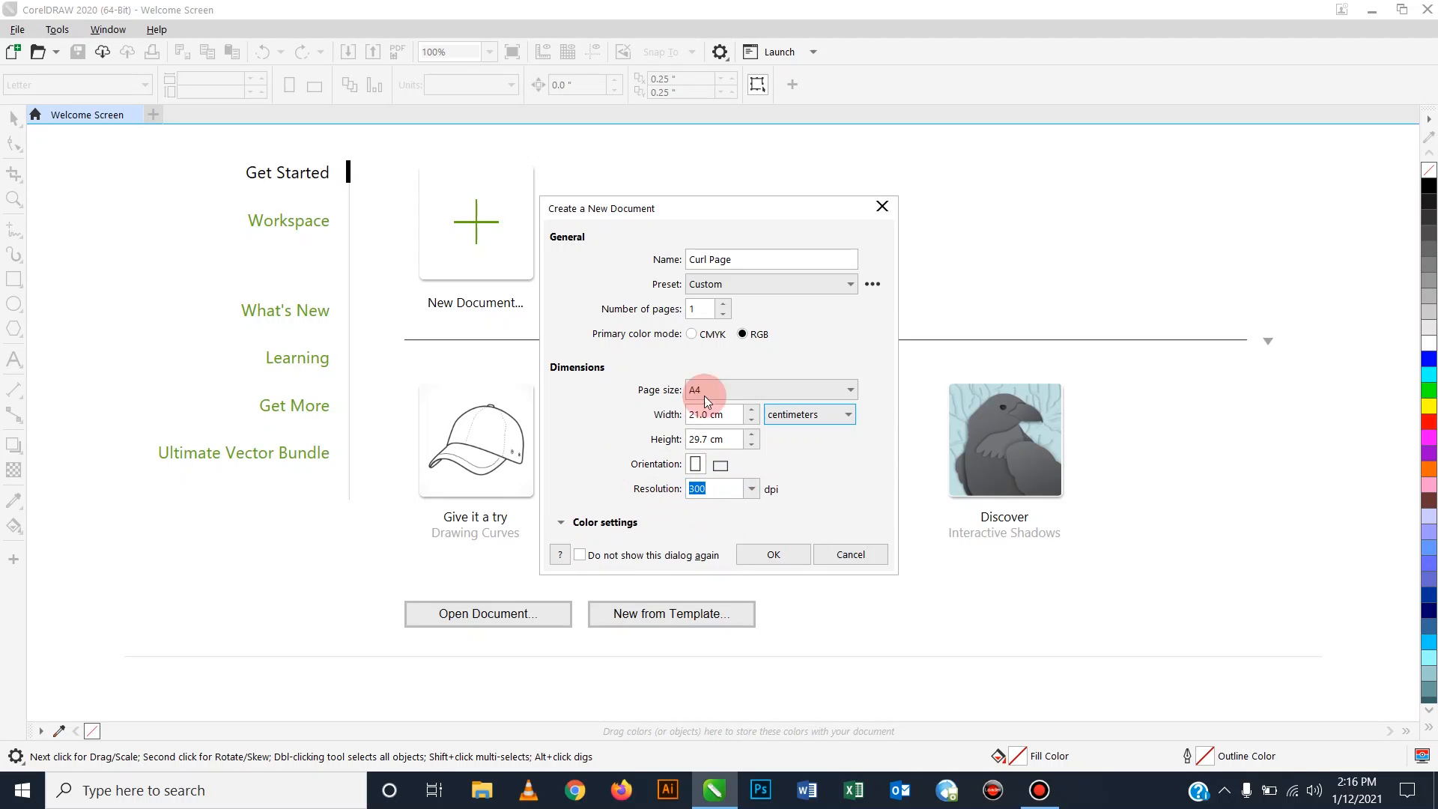
click(793, 559)
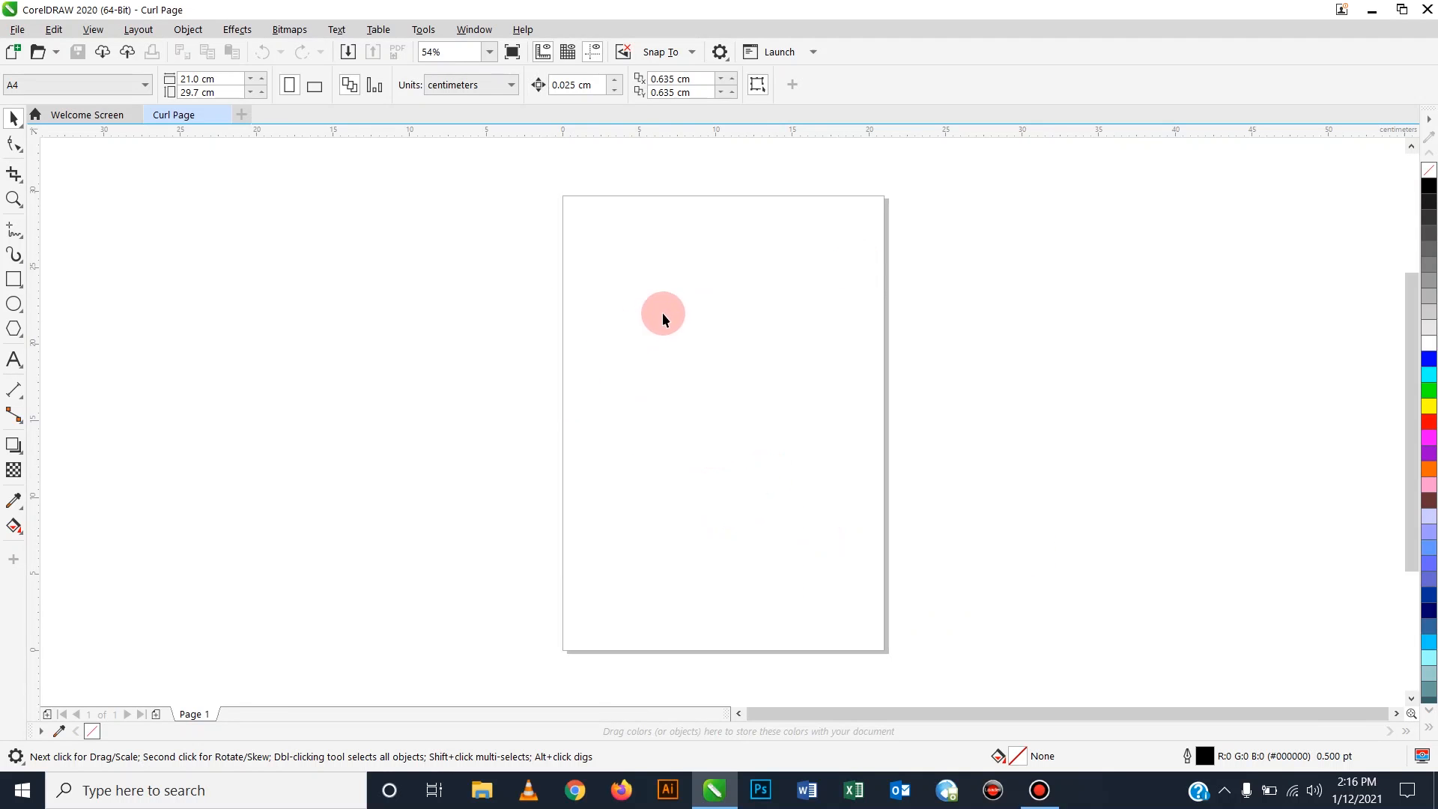
Change the page to A3 in landscape orientation, 420 × 297 mm.
click(50, 85)
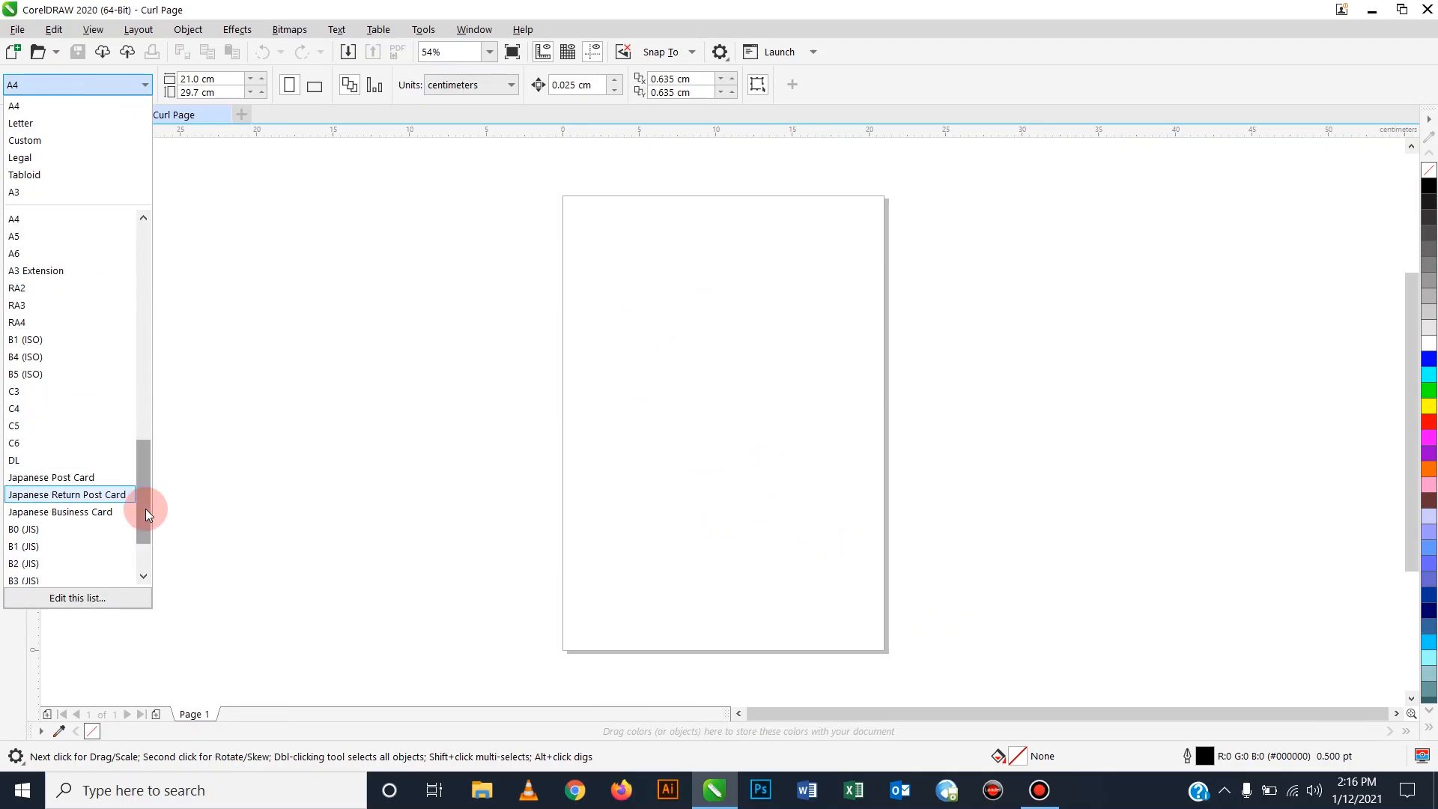
drag(143, 476, 144, 421)
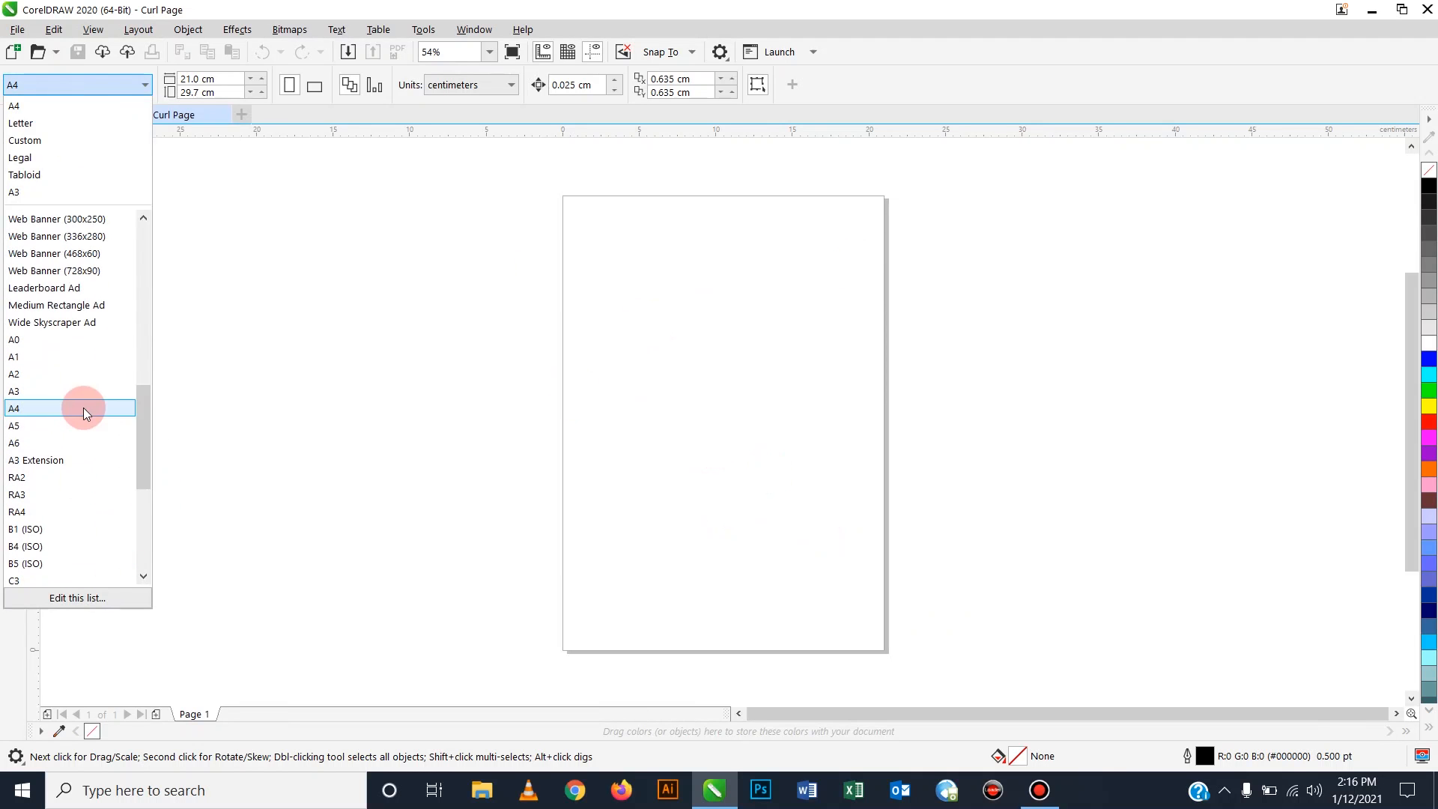
click(43, 392)
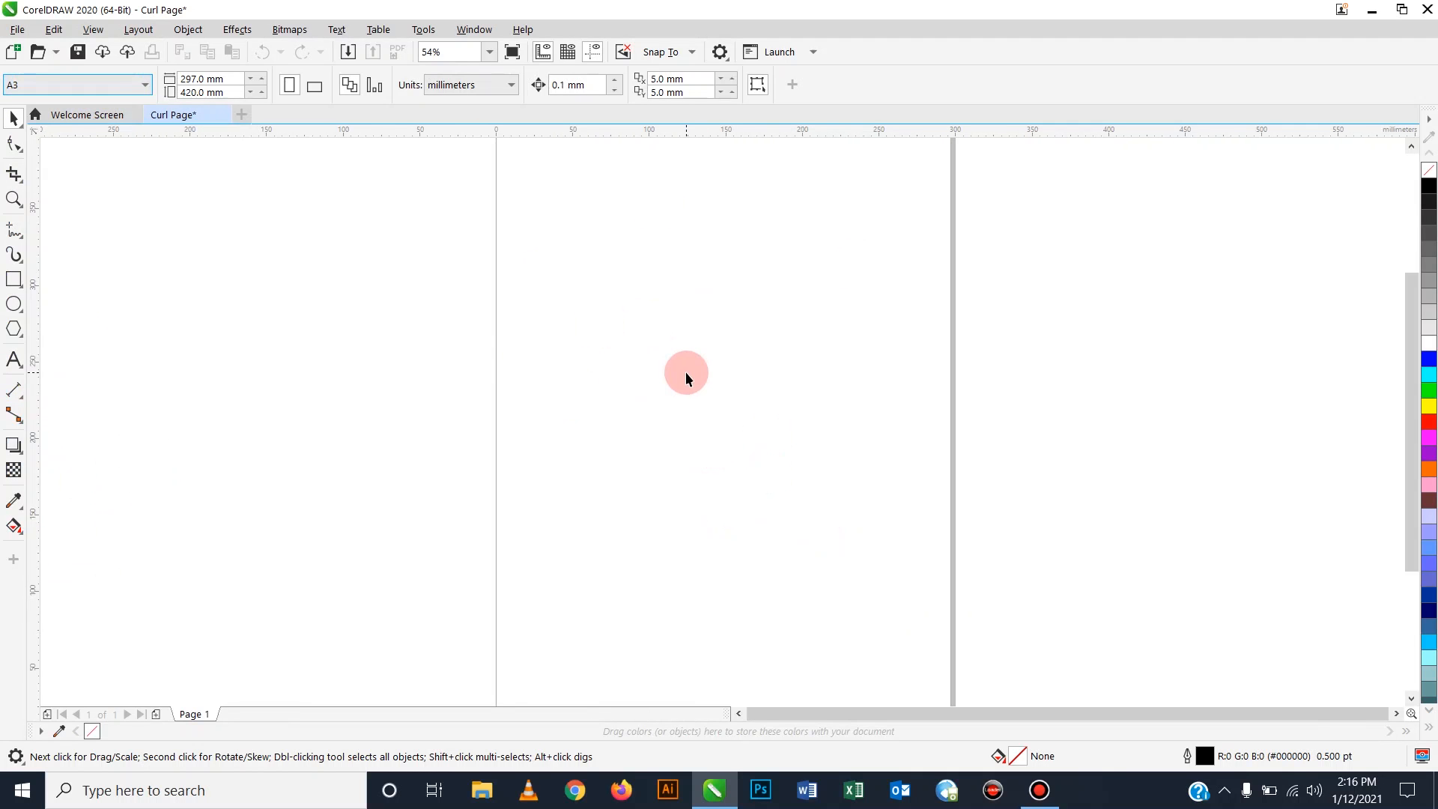
click(315, 88)
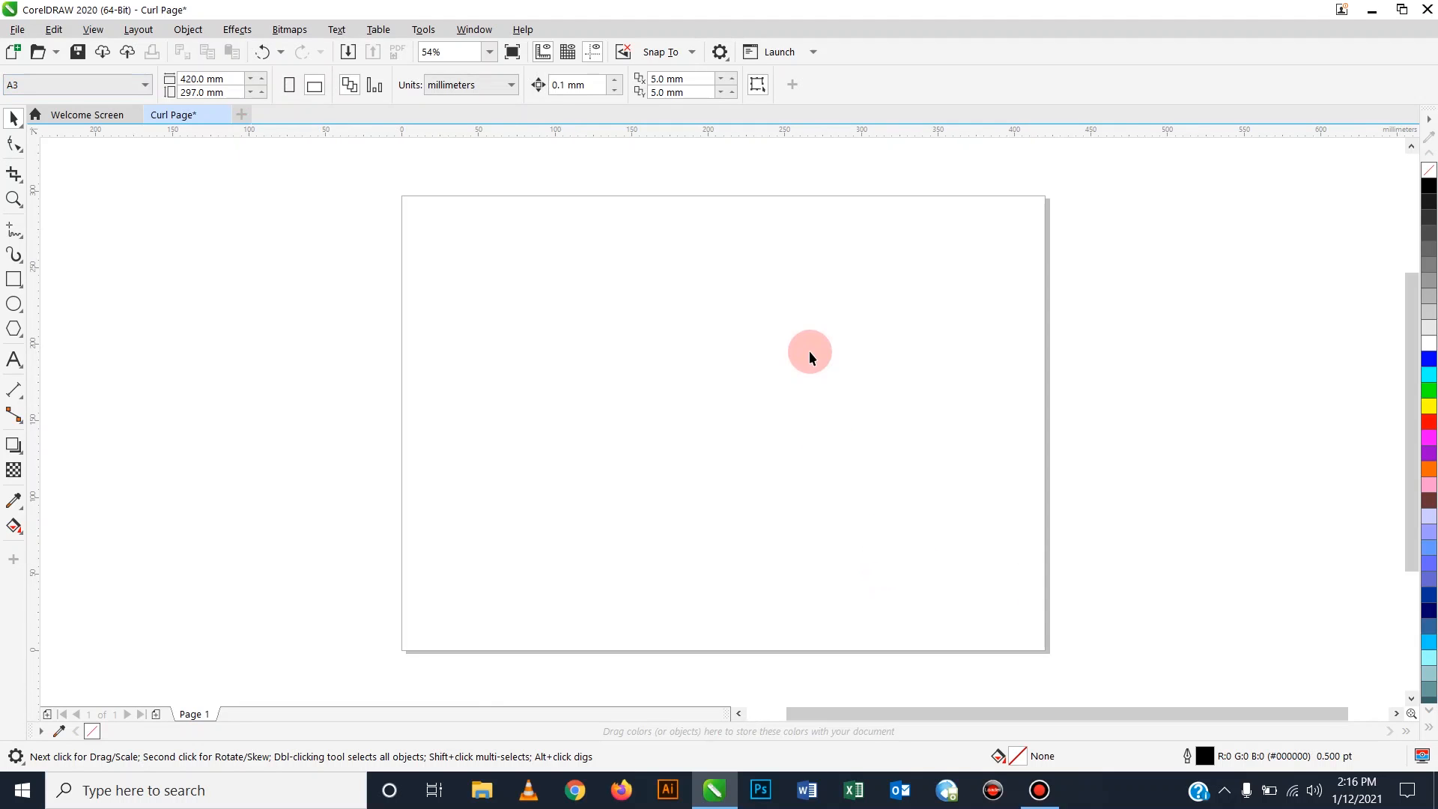
click(13, 281)
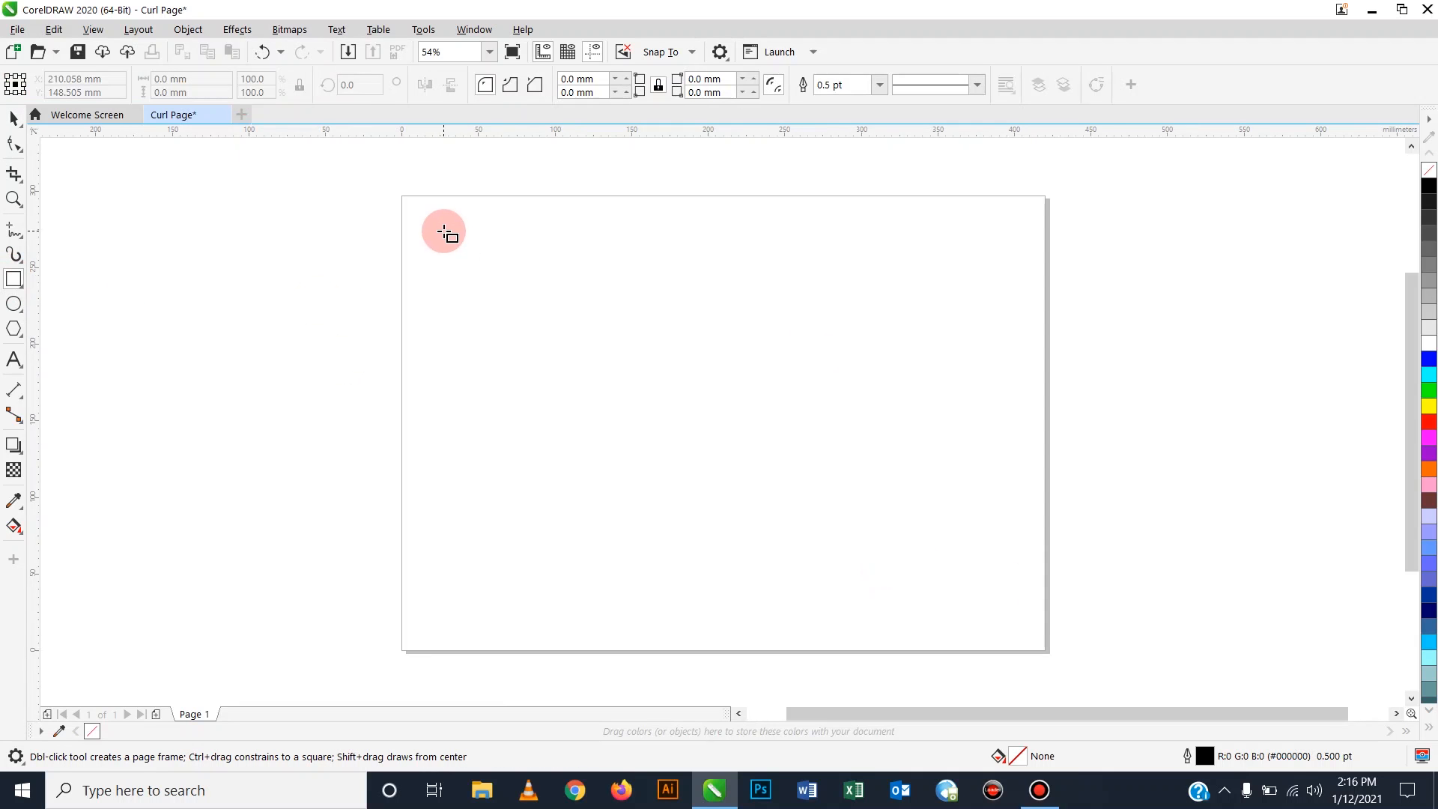
drag(444, 231, 700, 609)
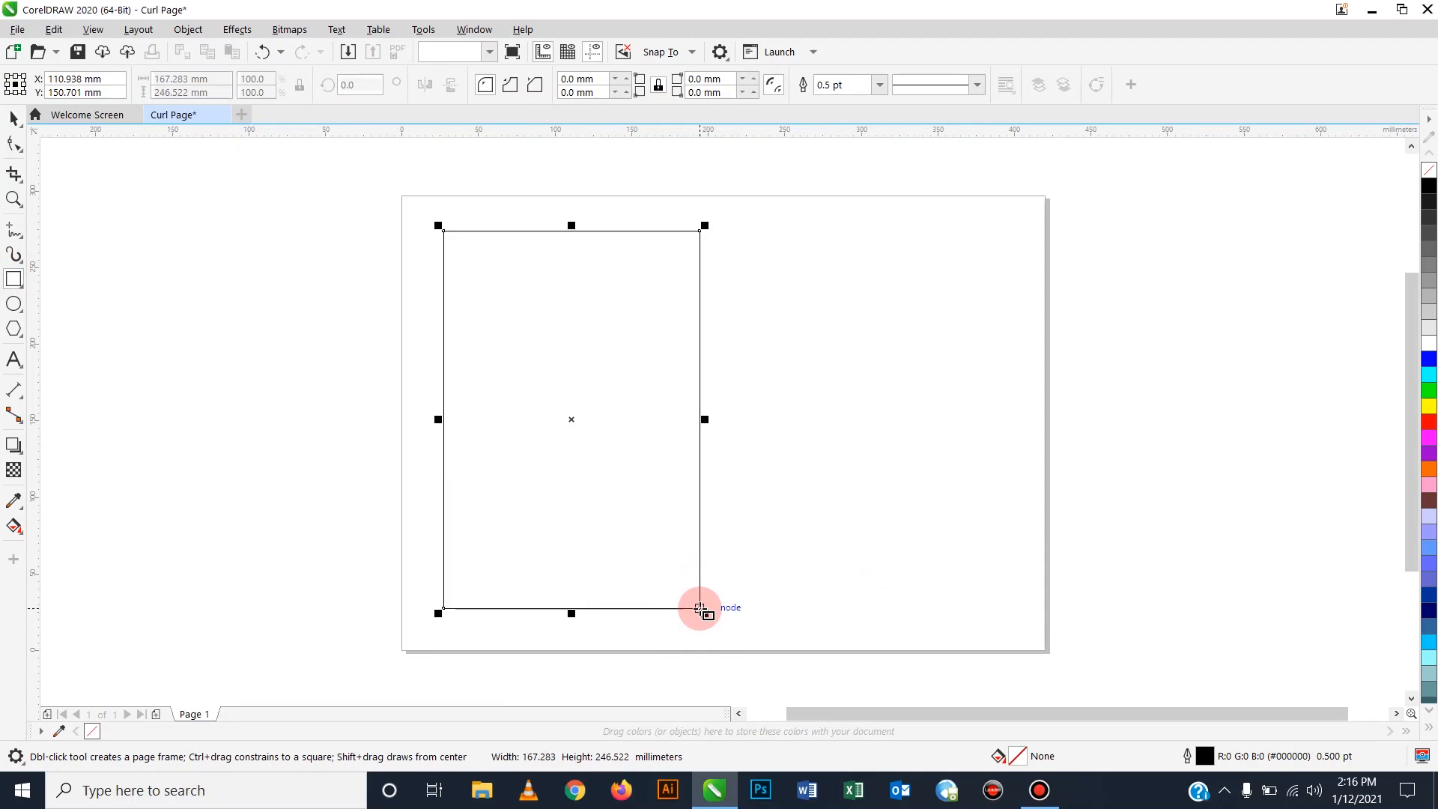
click(11, 119)
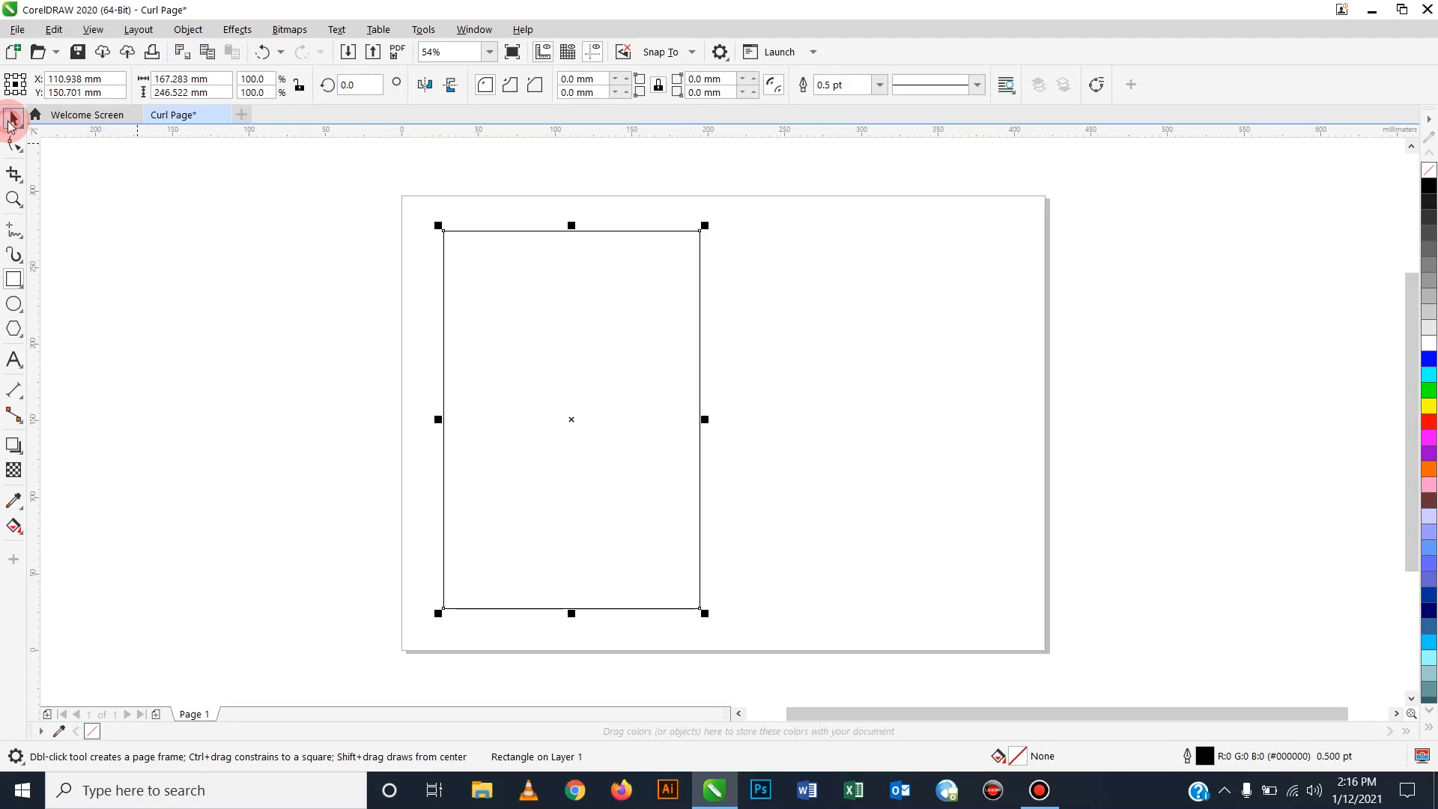
click(574, 421)
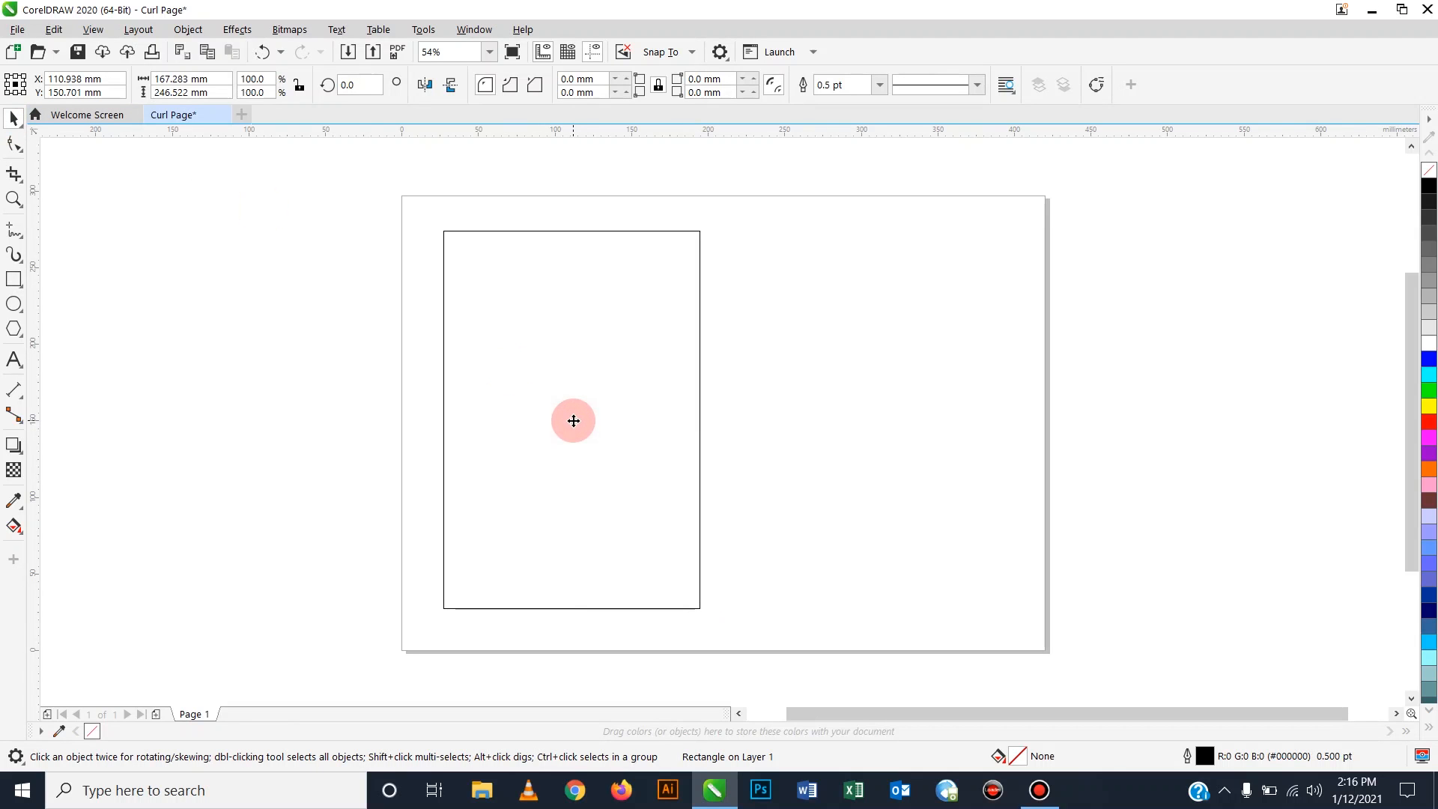
drag(574, 421, 866, 433)
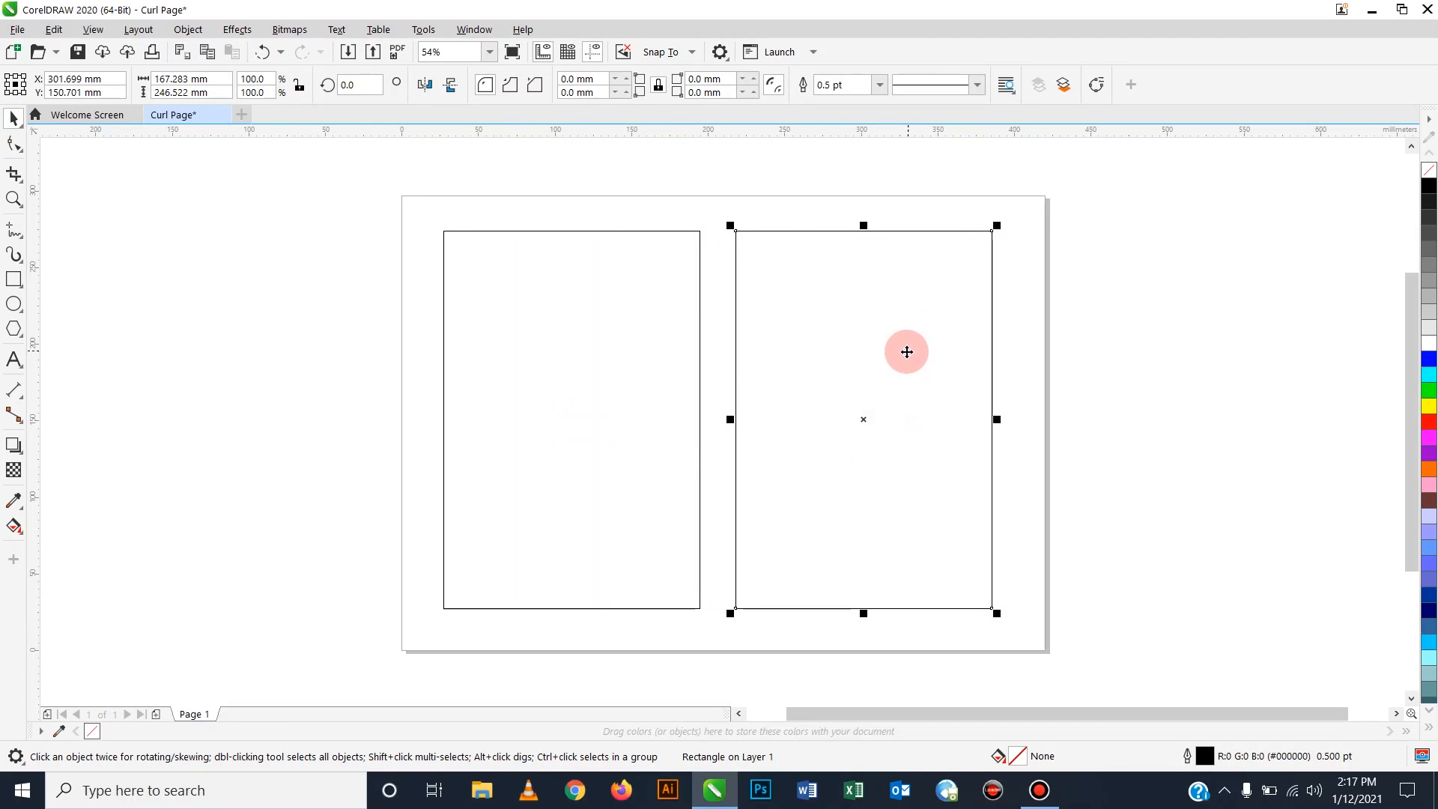
click(1224, 349)
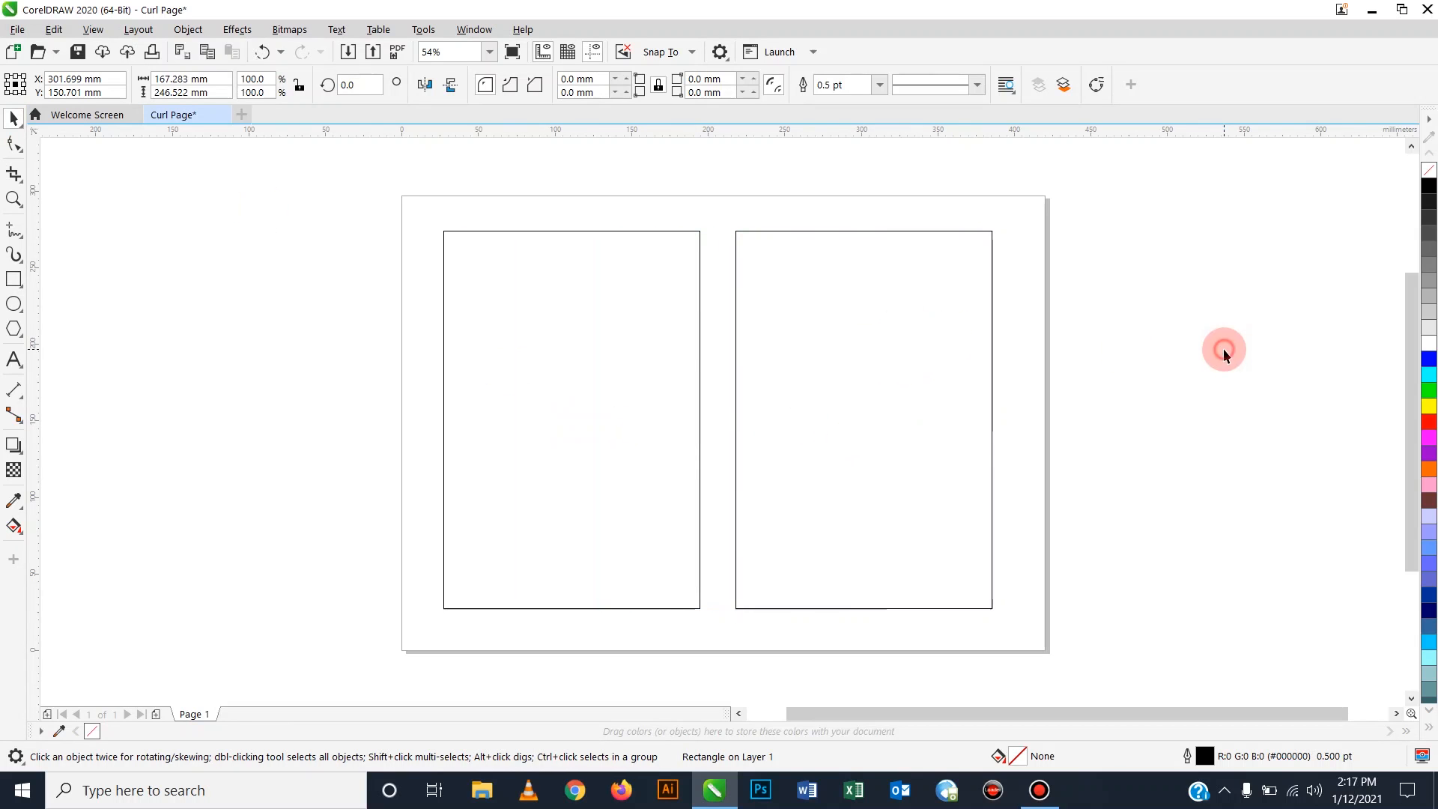
click(591, 362)
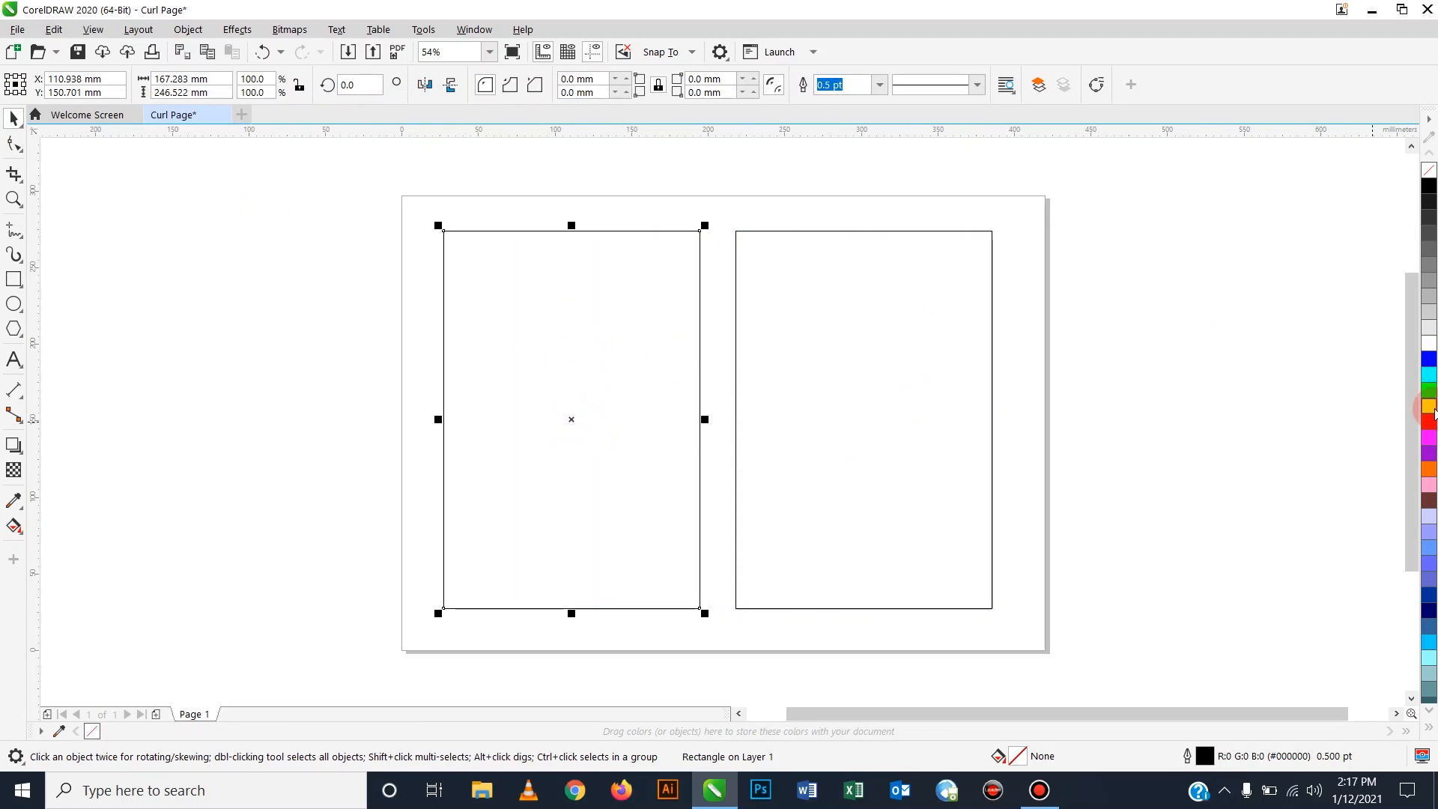
Fill the left rectangle red with no outline, duplicate it in yellow, and right-align both.
click(1429, 421)
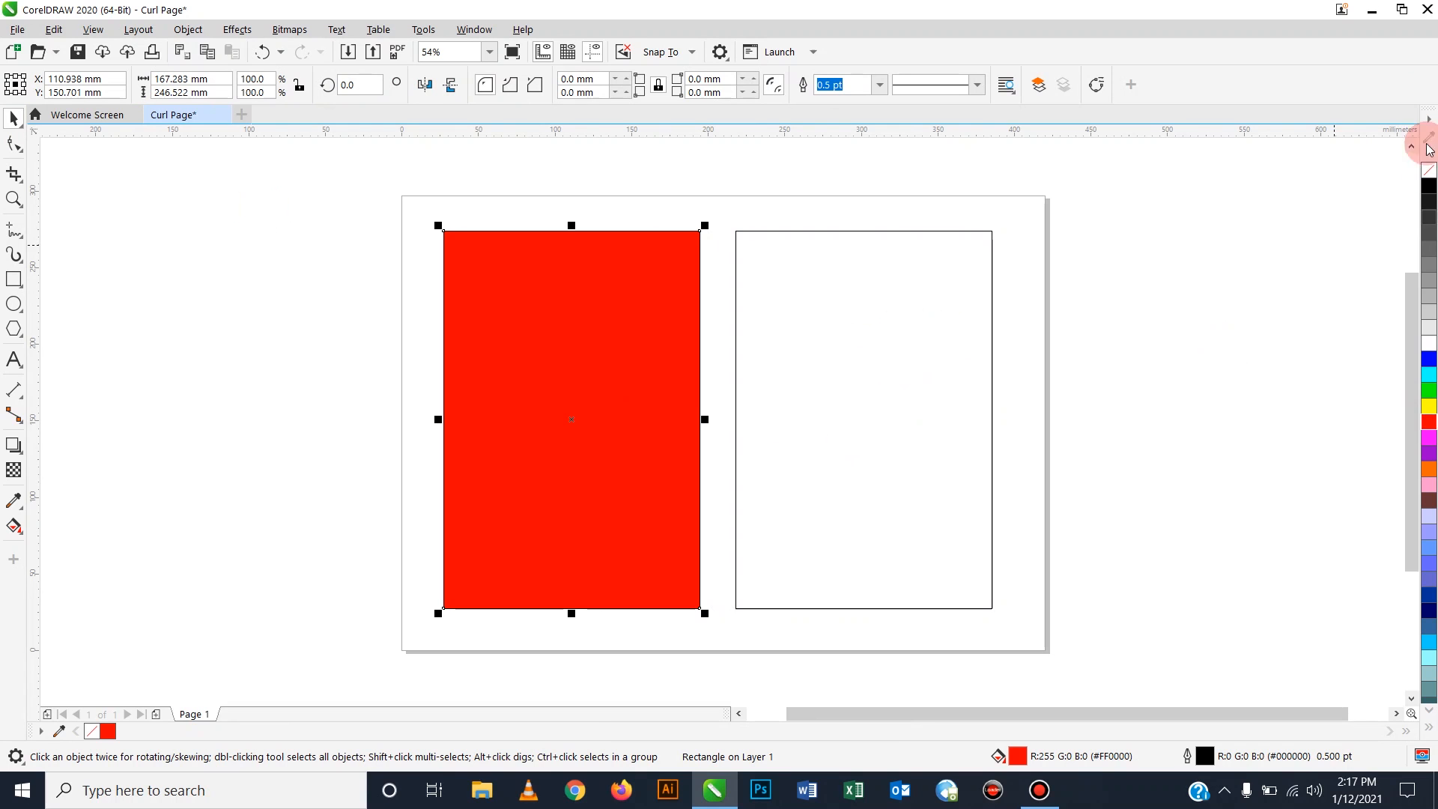
right_click(1429, 170)
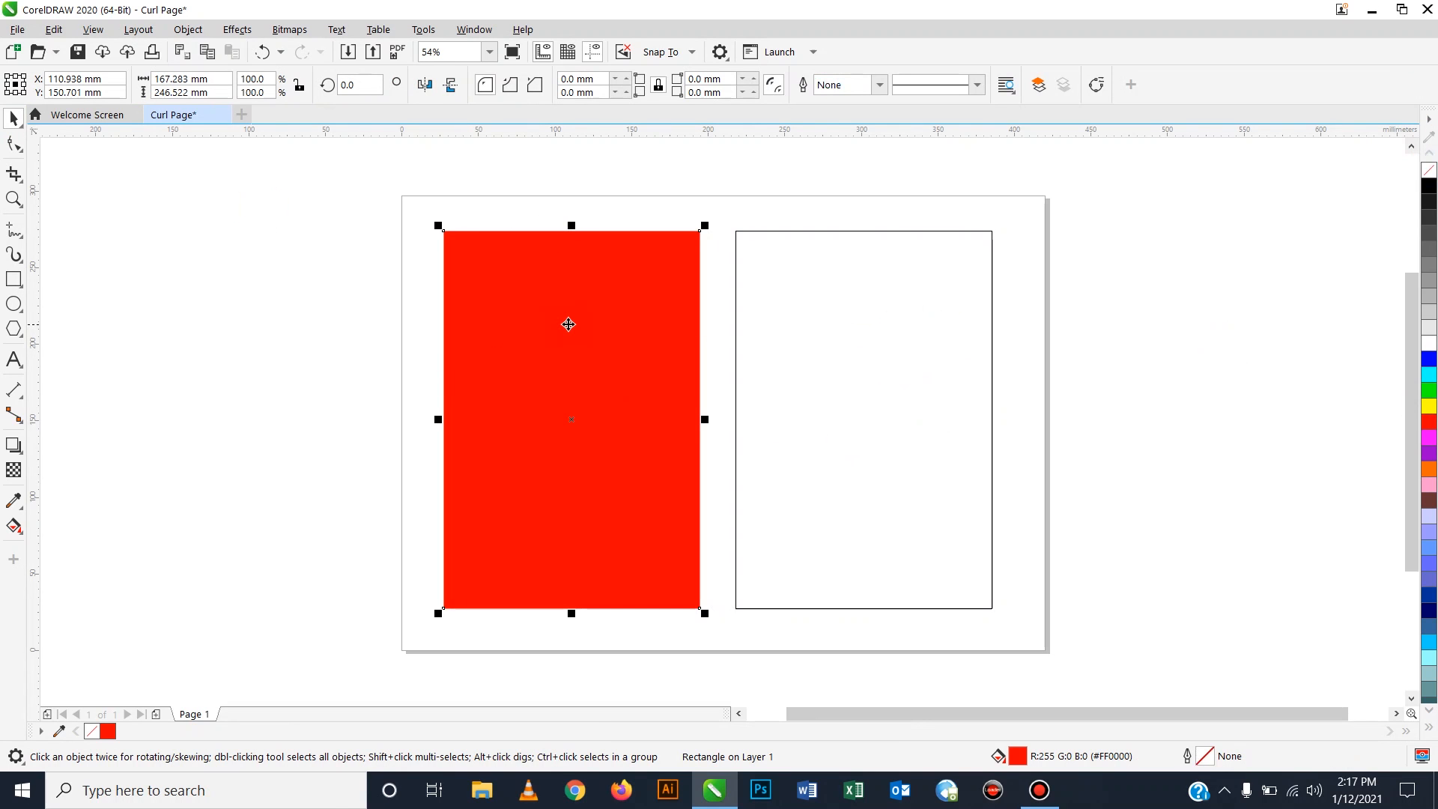
drag(569, 325, 516, 327)
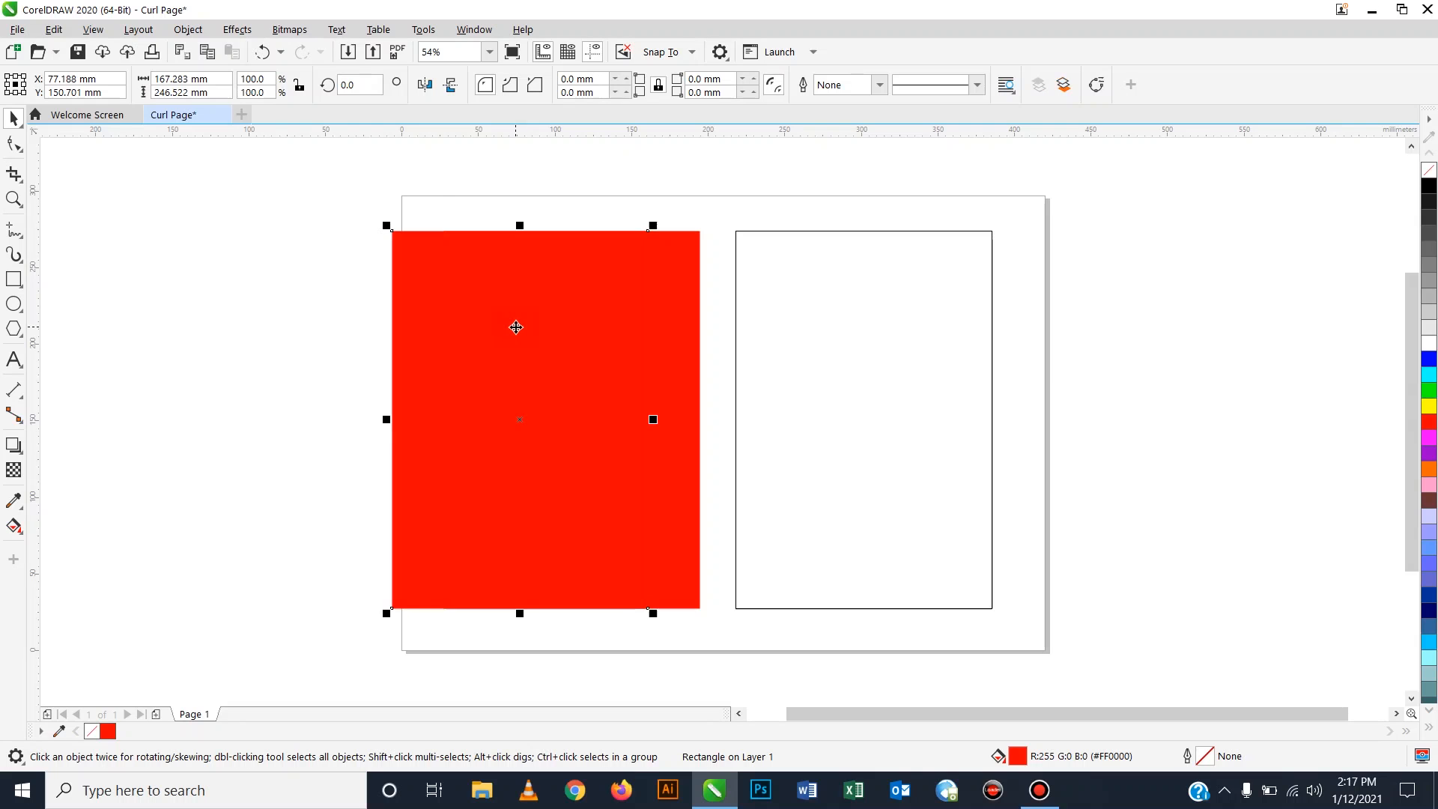
click(1430, 409)
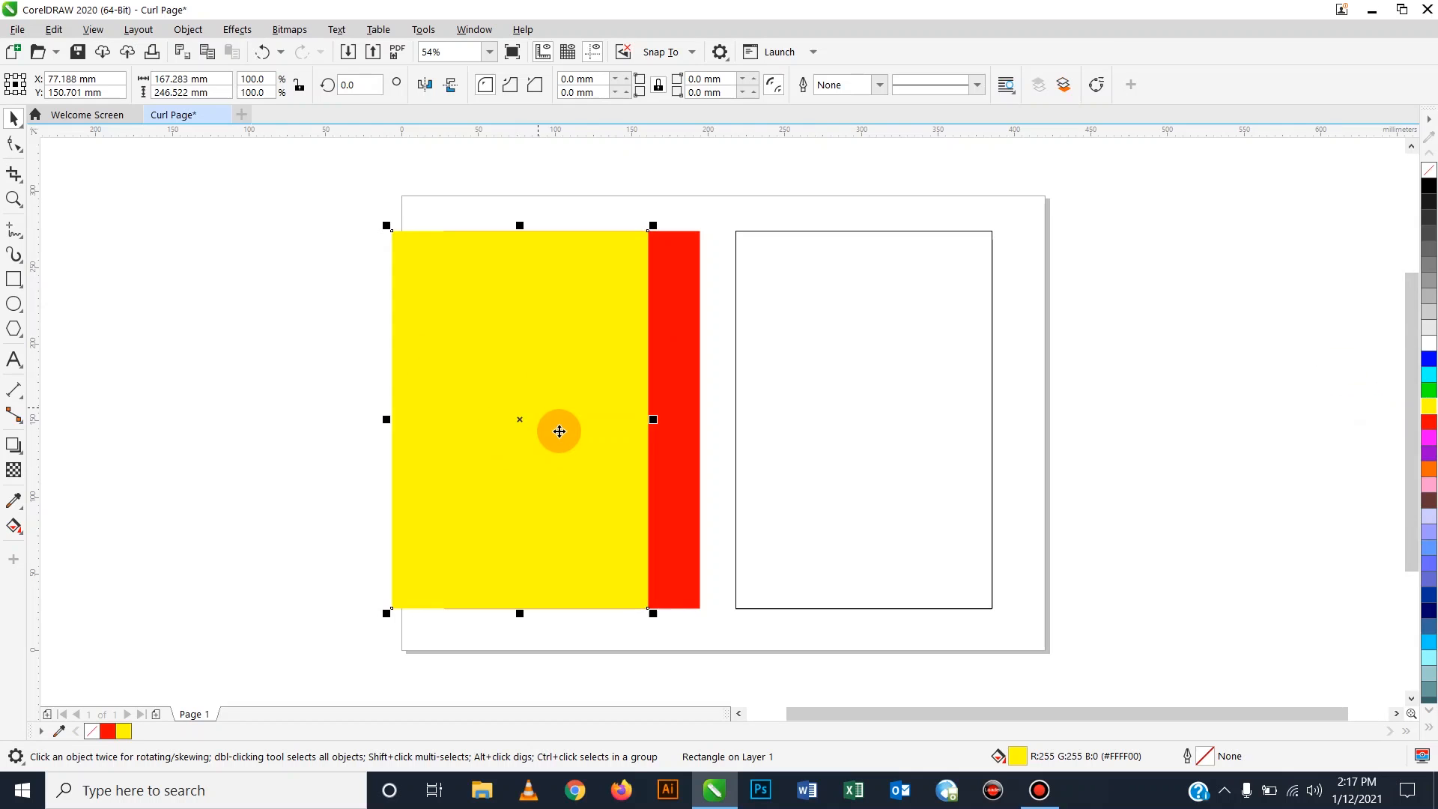
shift+click(685, 298)
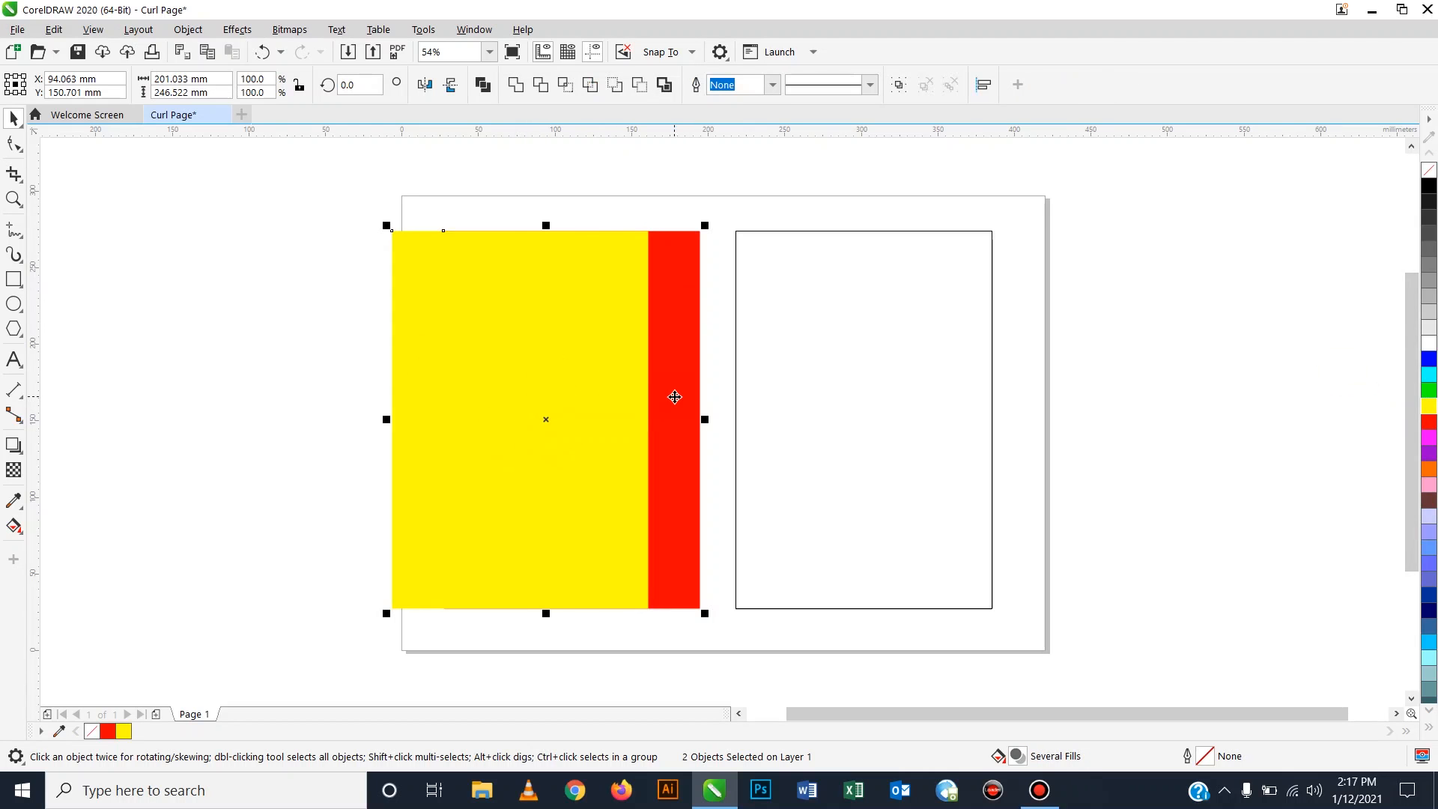
key(r)
click(337, 317)
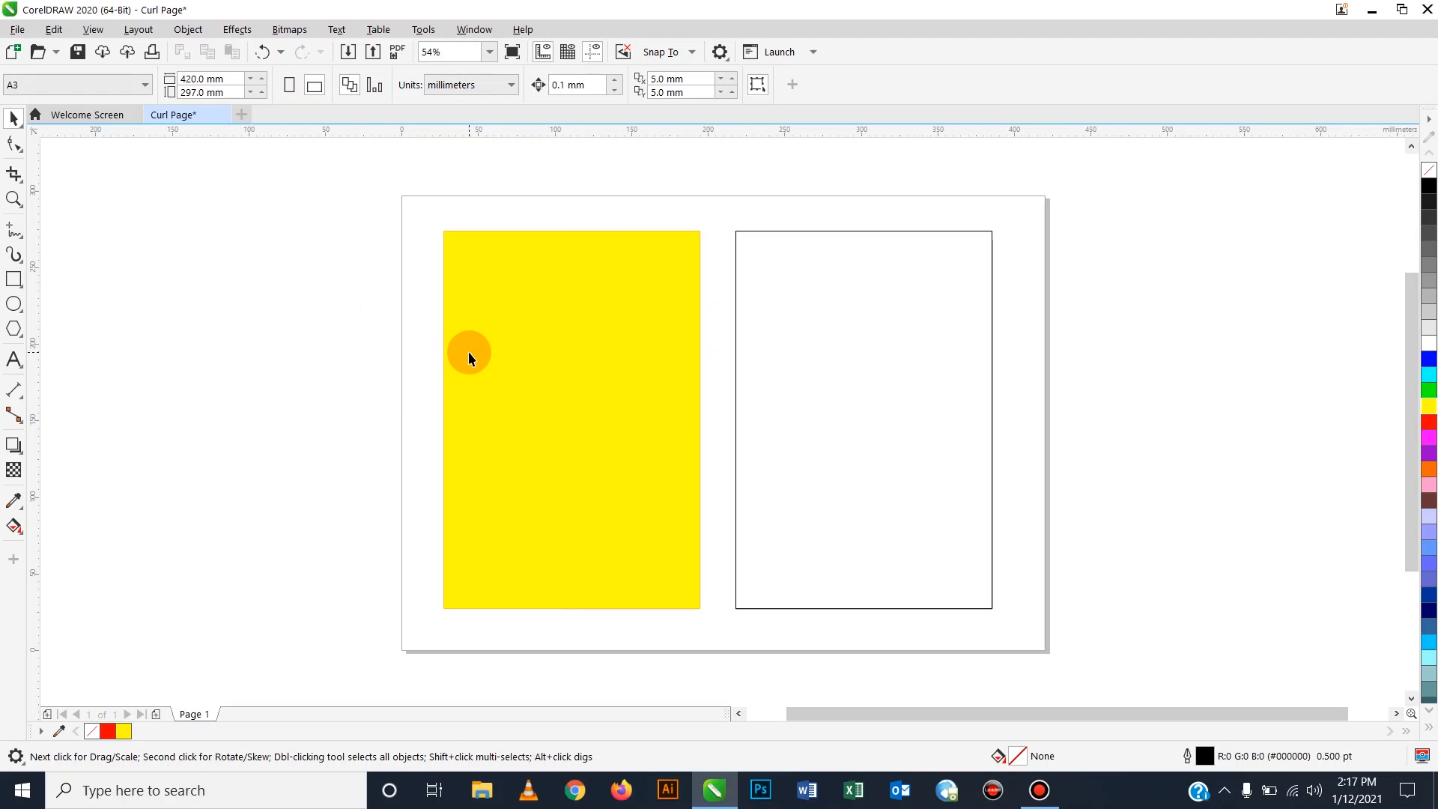
Convert the yellow rectangle to a bitmap with Bitmaps > Convert to Bitmap.
click(548, 337)
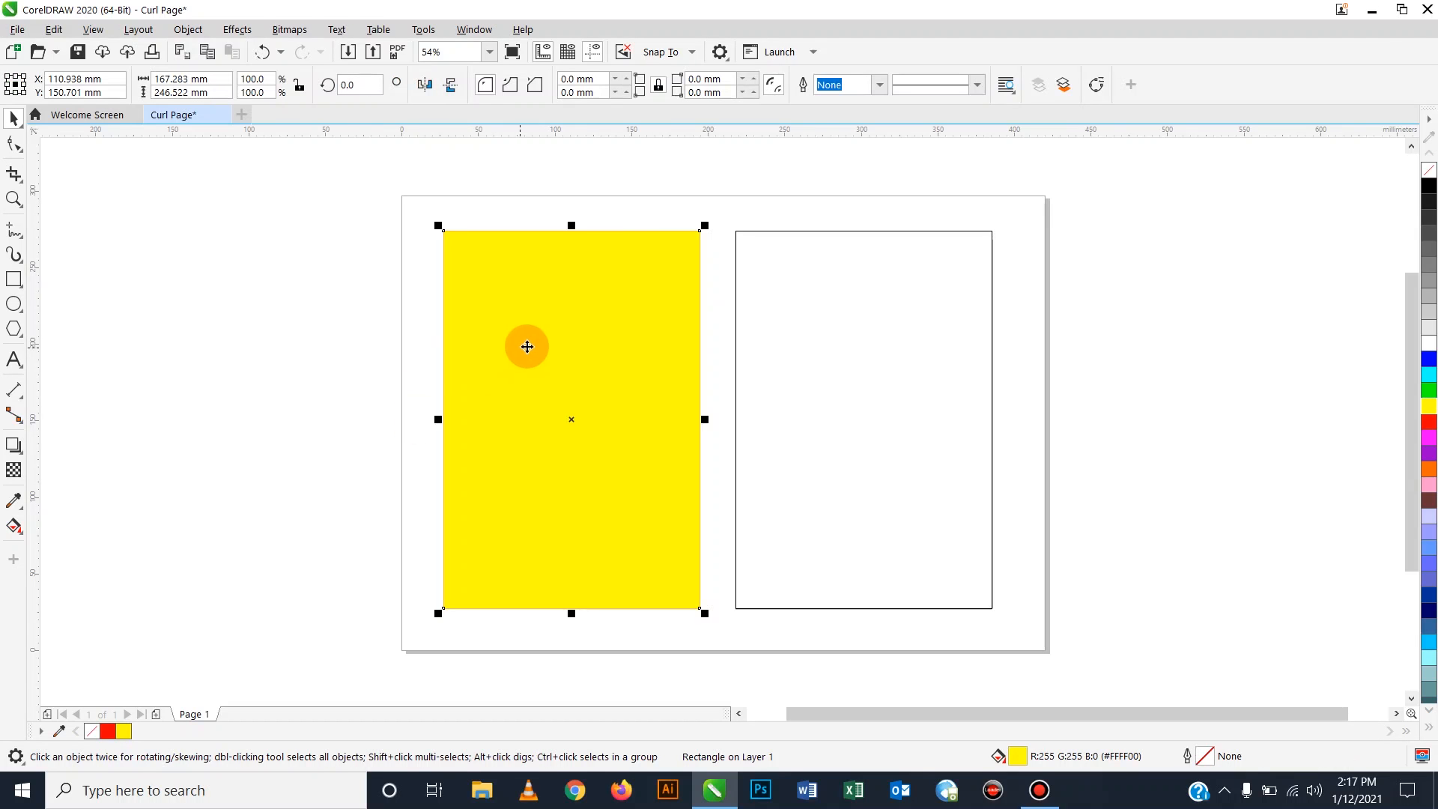
click(291, 32)
click(318, 53)
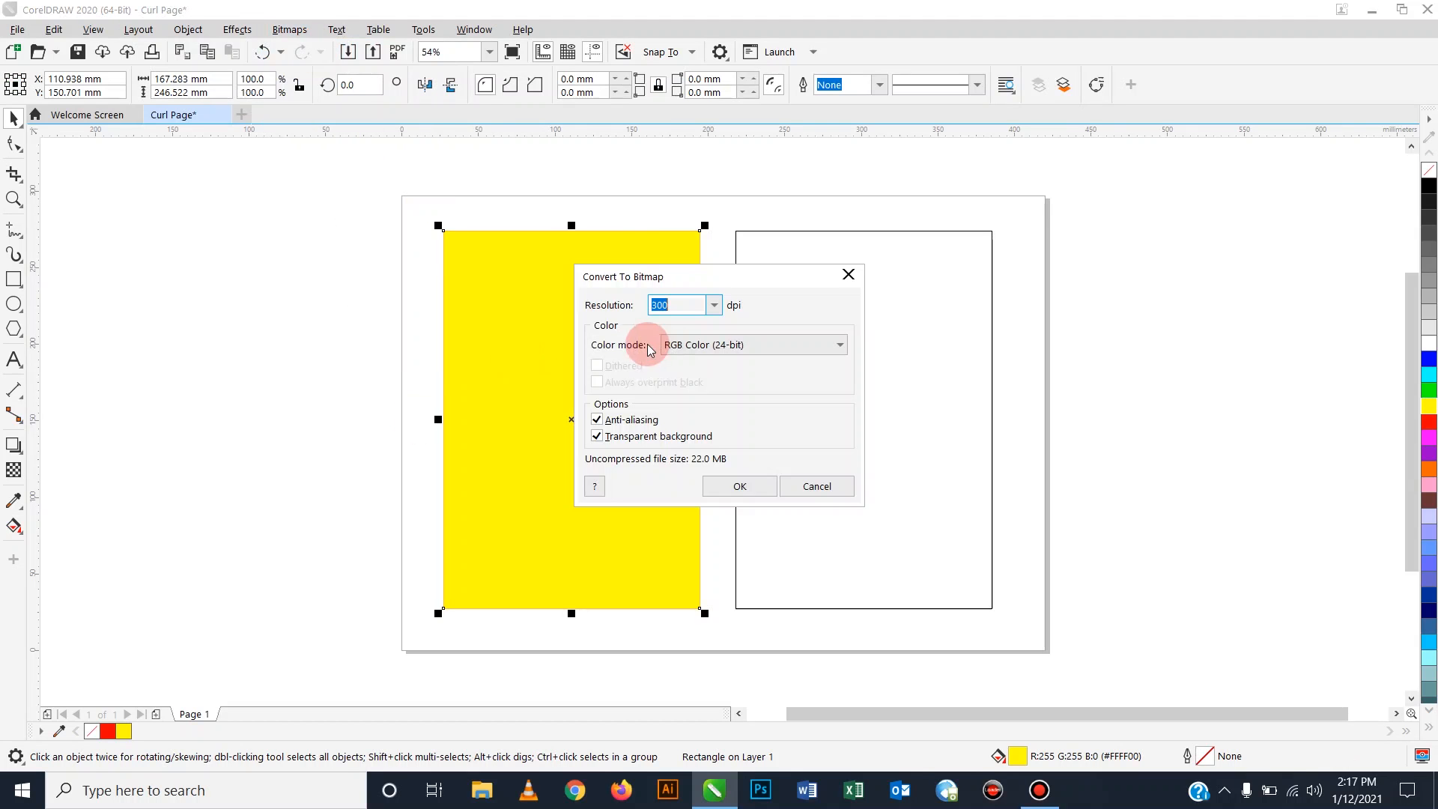
click(742, 486)
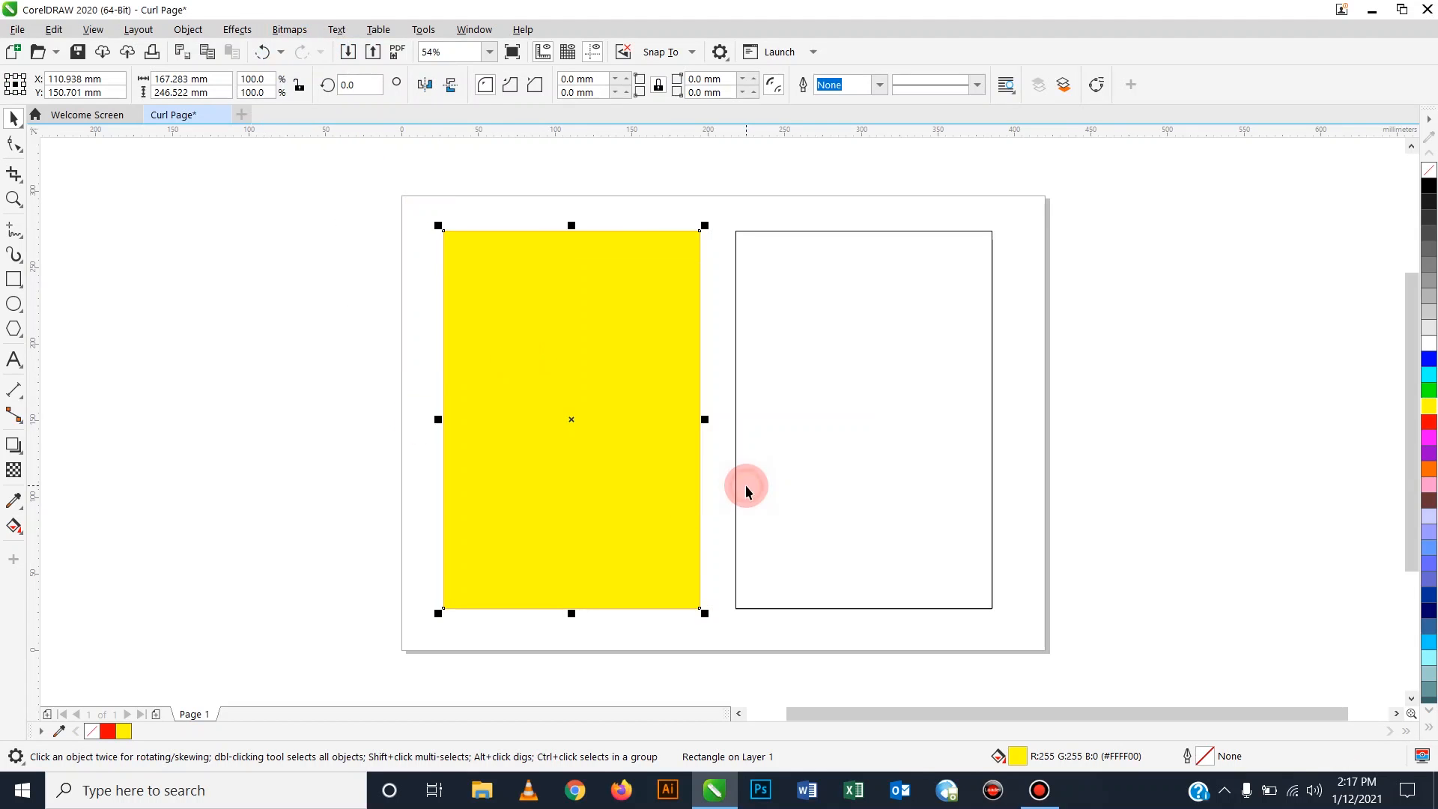
Align the yellow bitmap exactly over the red rectangle by edges and tops.
click(407, 345)
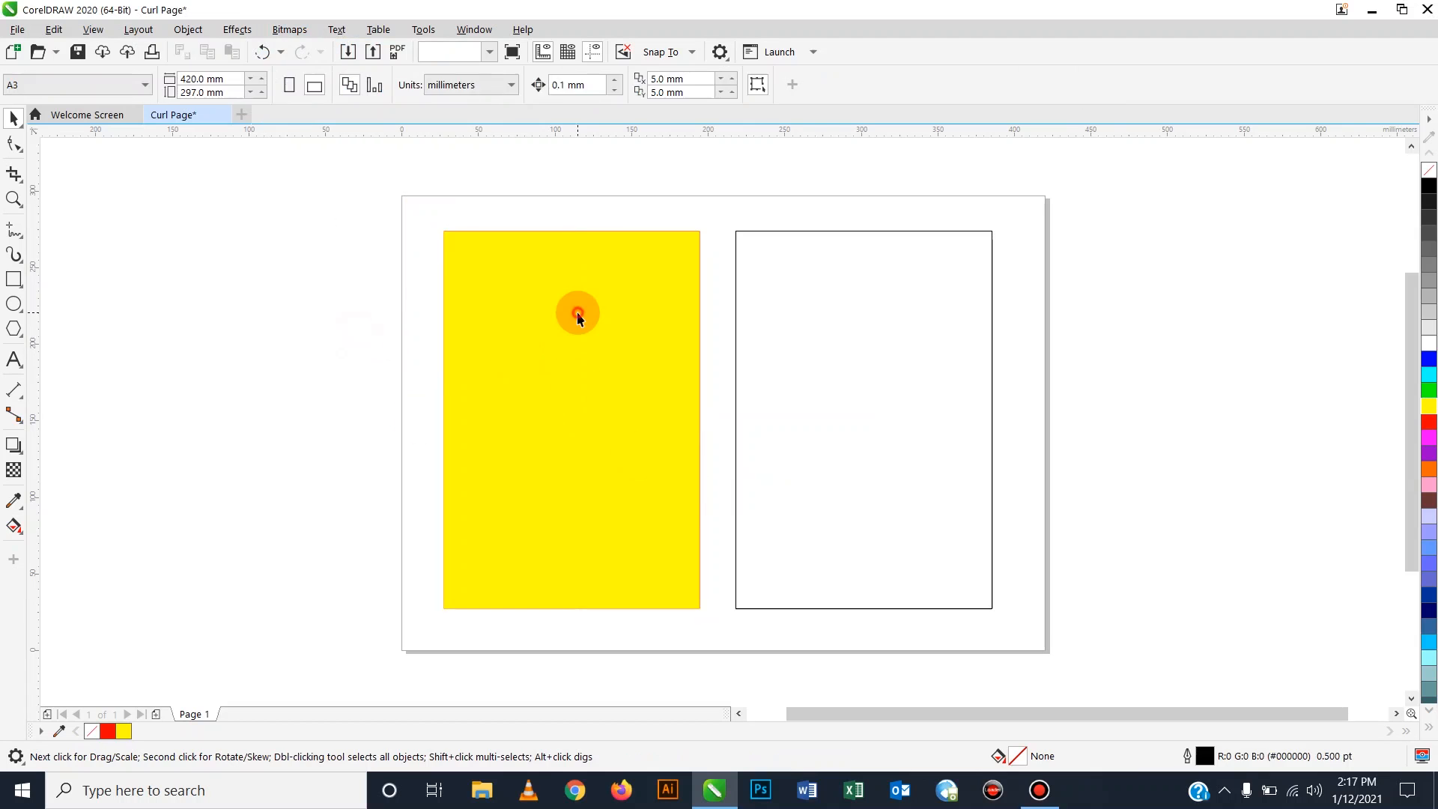
drag(578, 311, 532, 339)
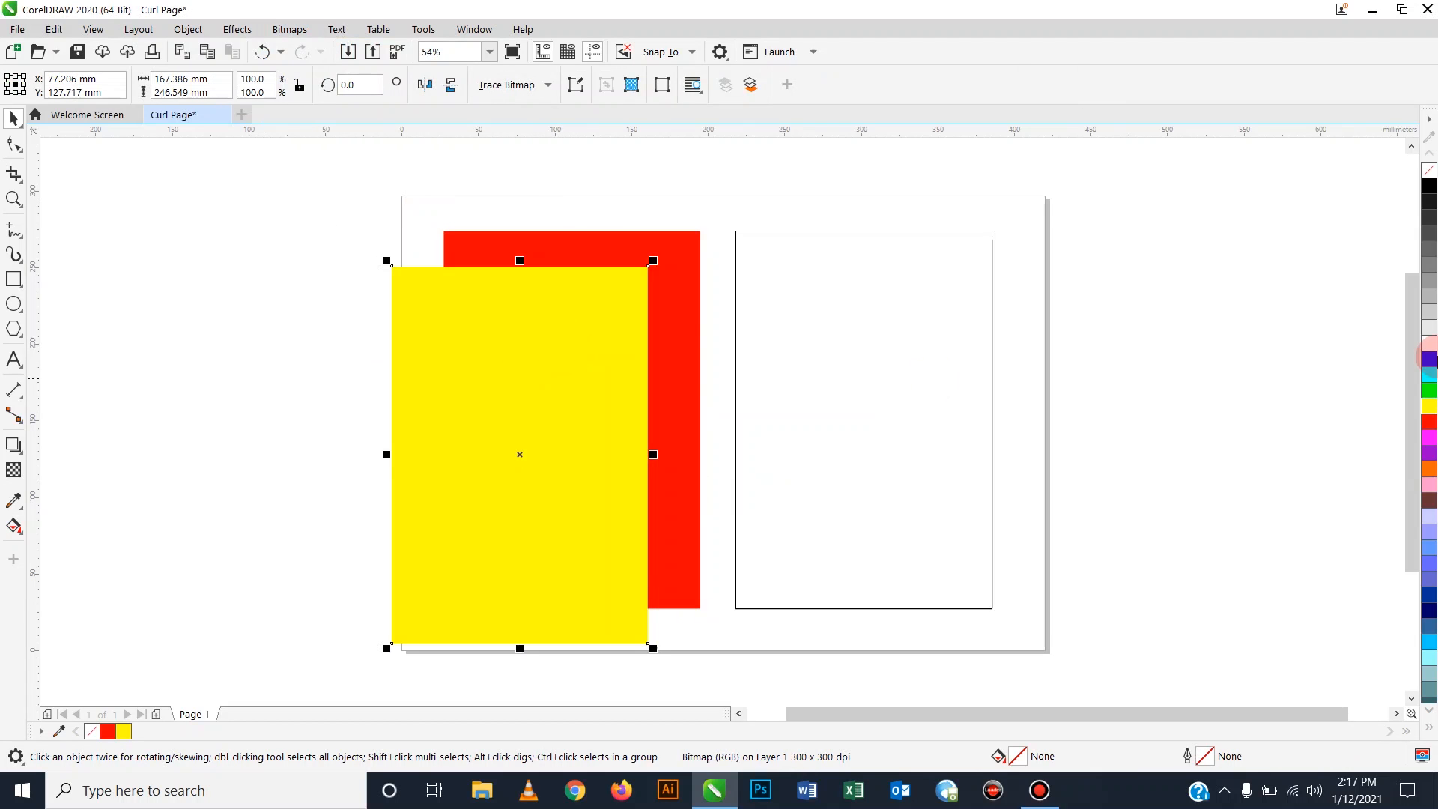
click(1429, 360)
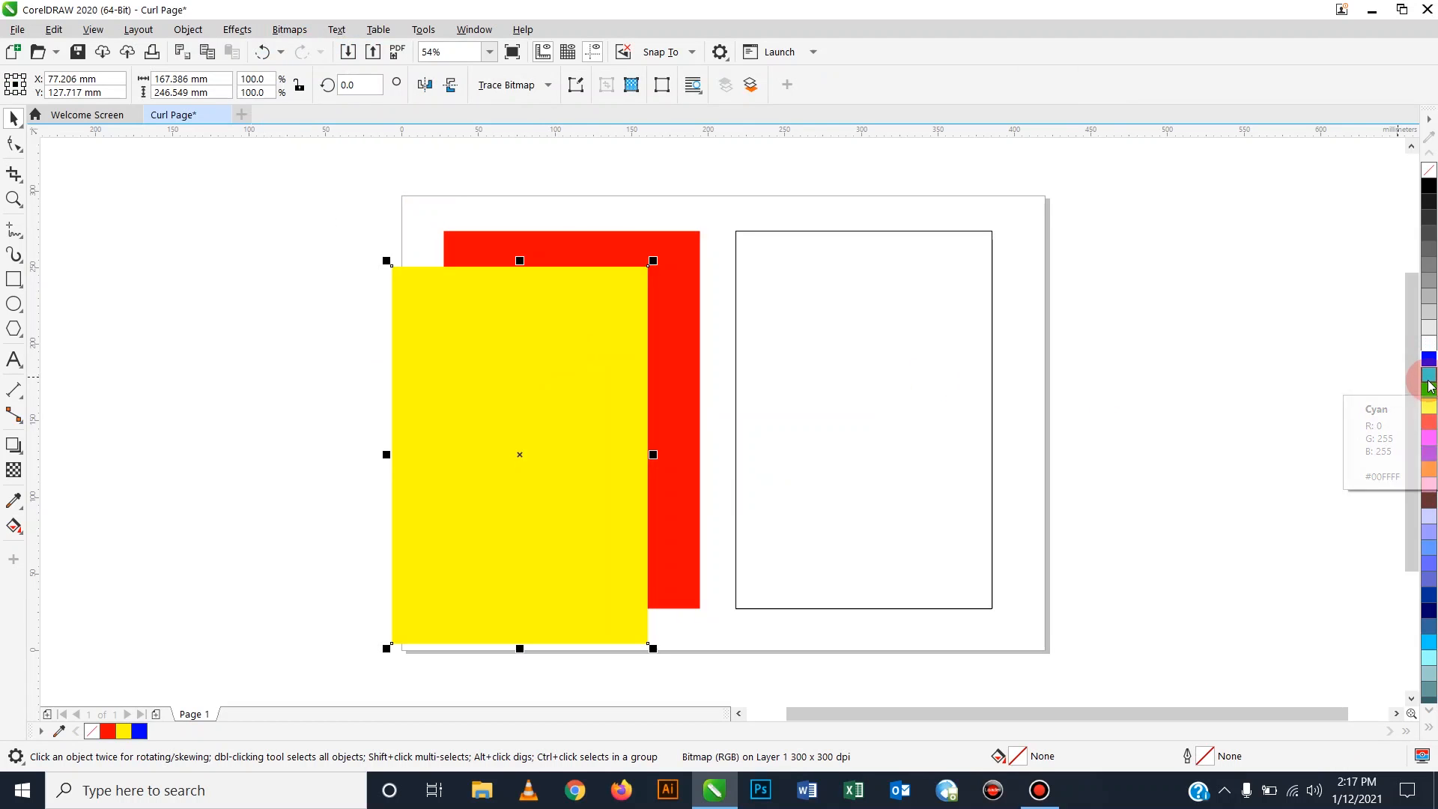
mouse_move(605, 378)
mouse_down()
mouse_move(601, 359)
mouse_move(610, 371)
mouse_up()
shift+click(685, 310)
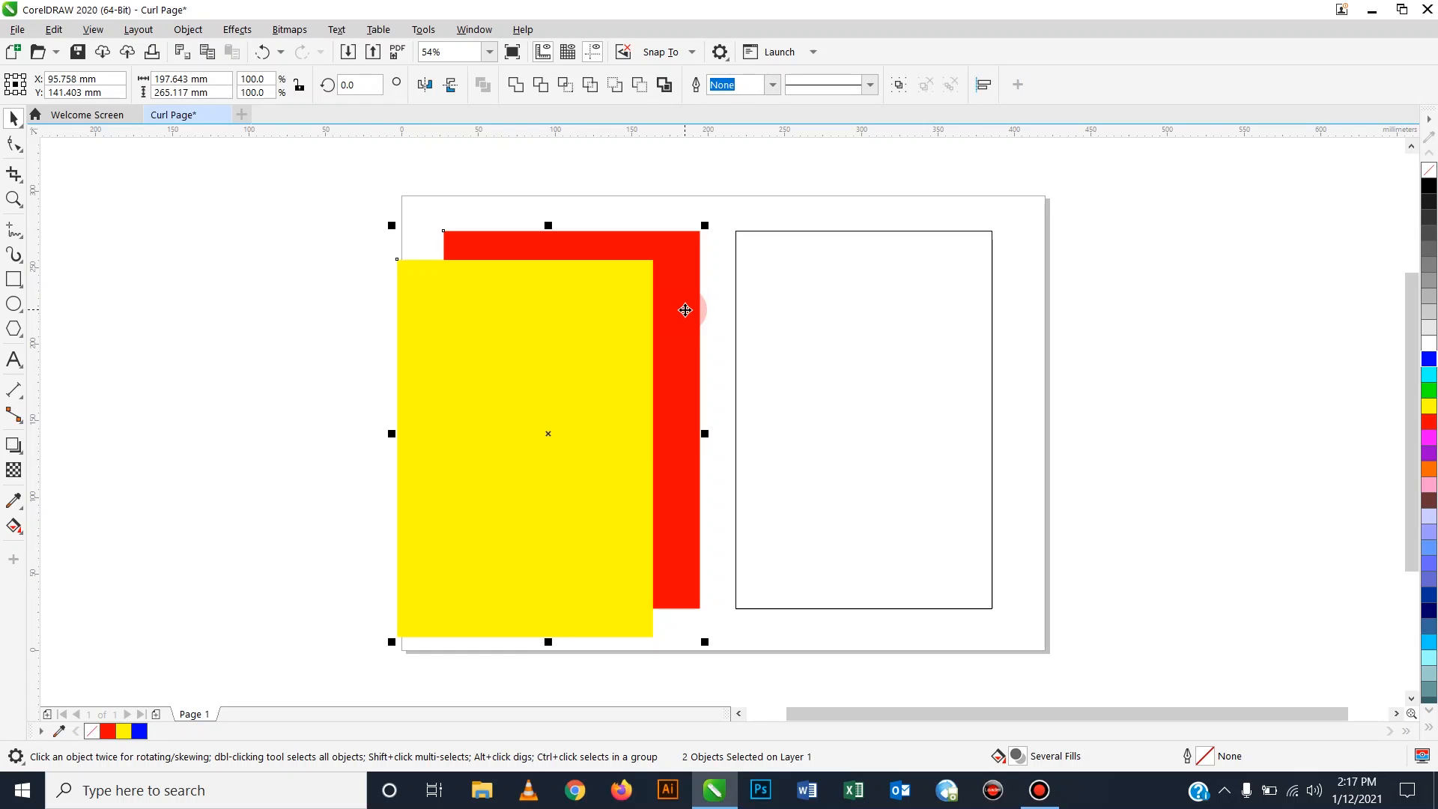
click(213, 267)
click(459, 325)
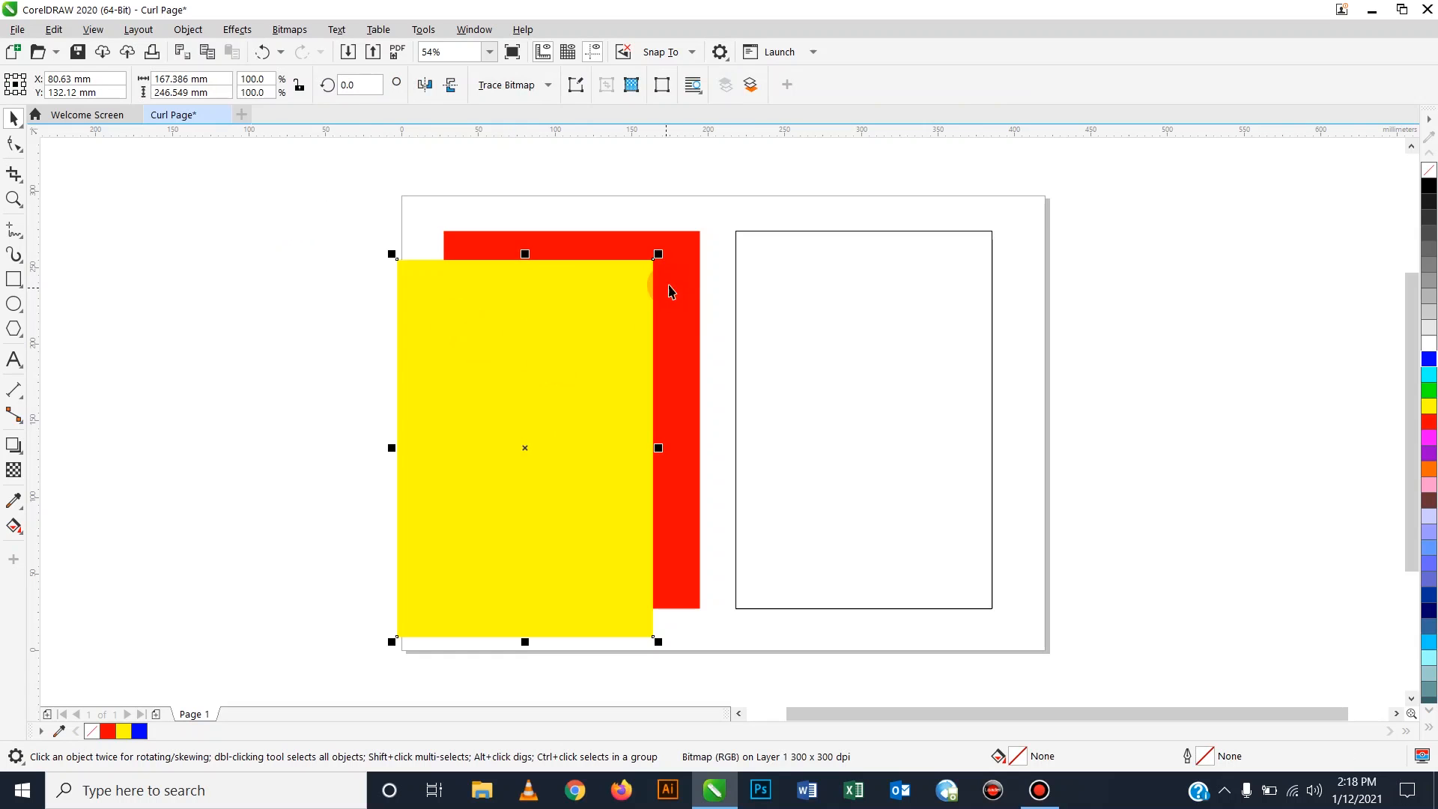
shift+click(684, 275)
key(c)
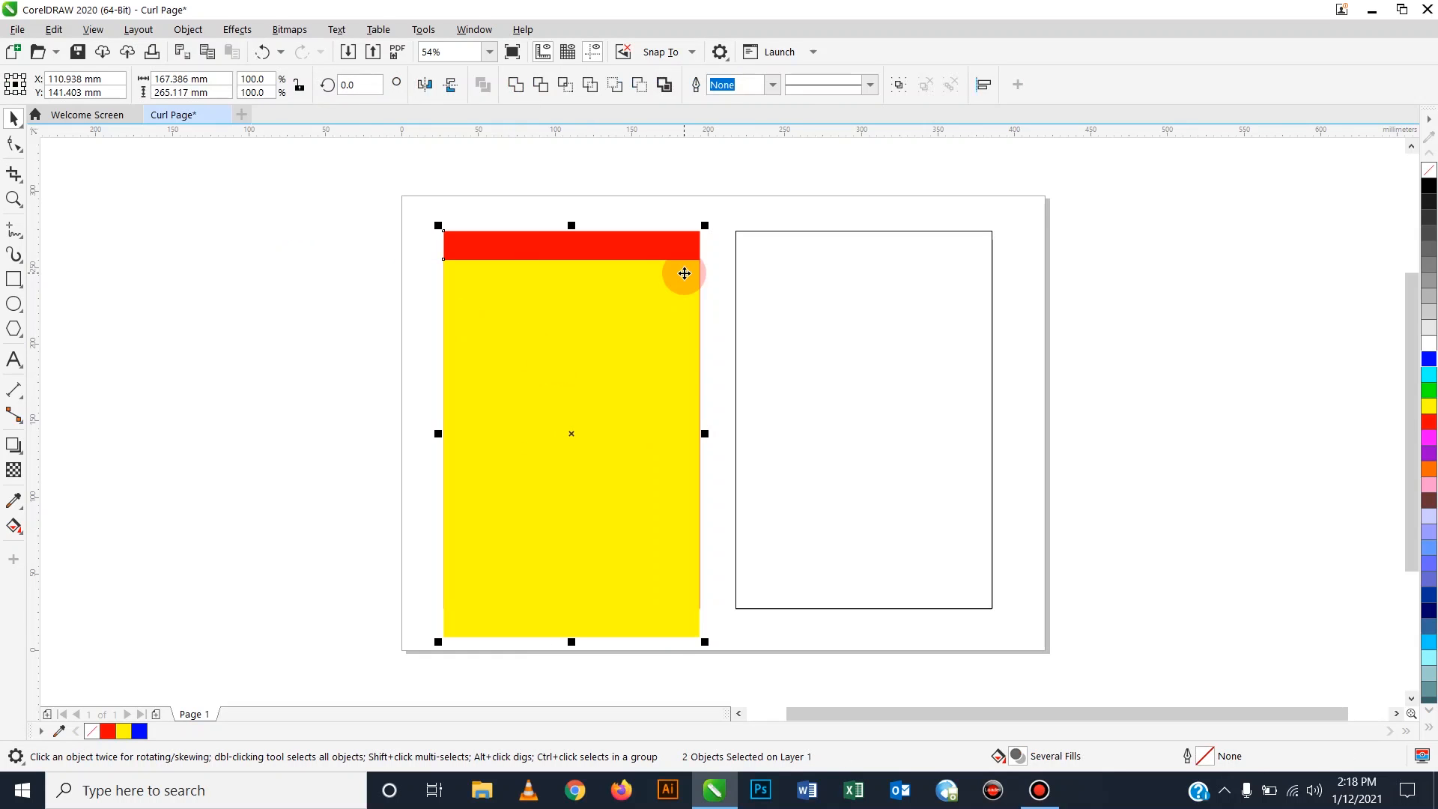
key(t)
click(626, 298)
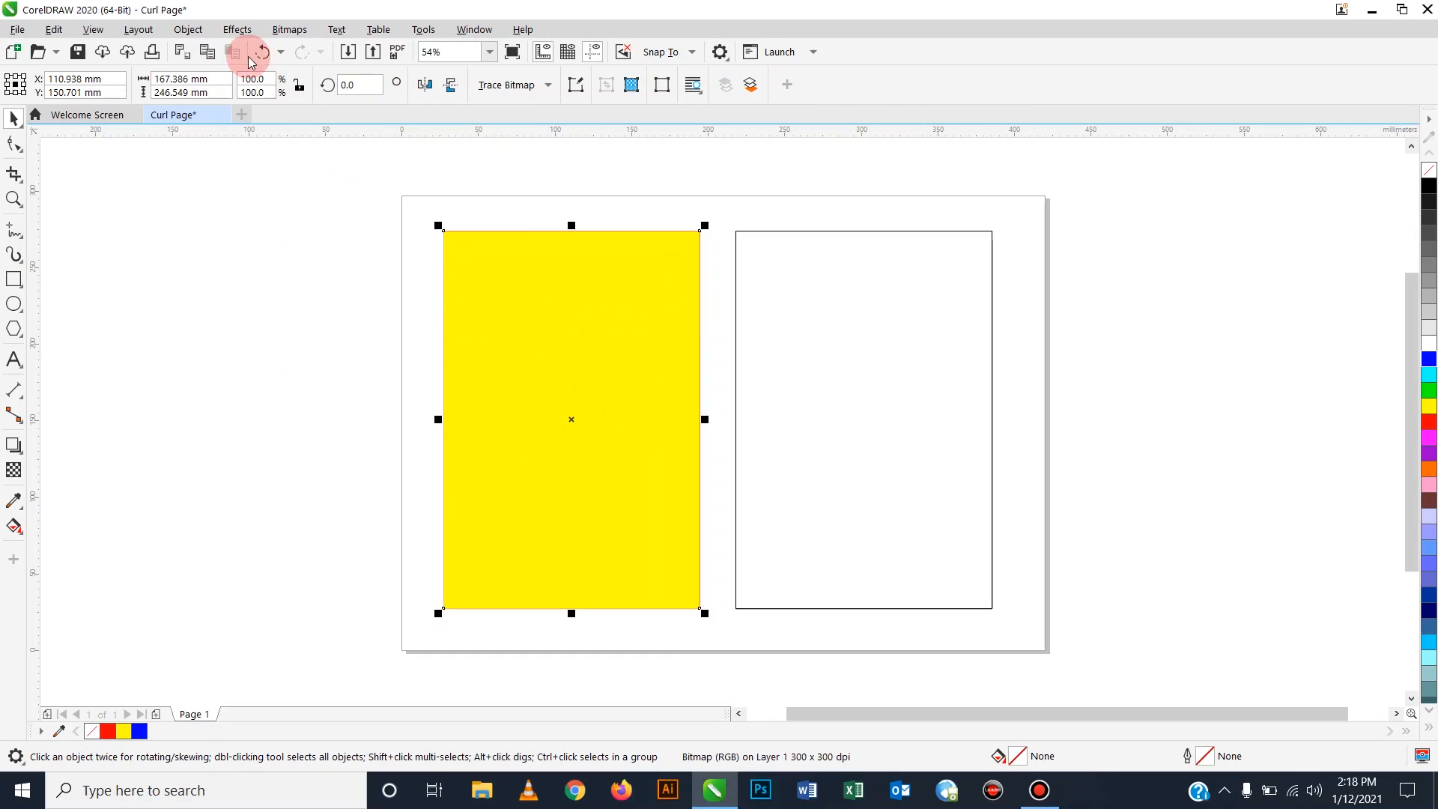
Apply a Page Curl effect to the yellow bitmap, peeling from the bottom-right corner.
click(236, 32)
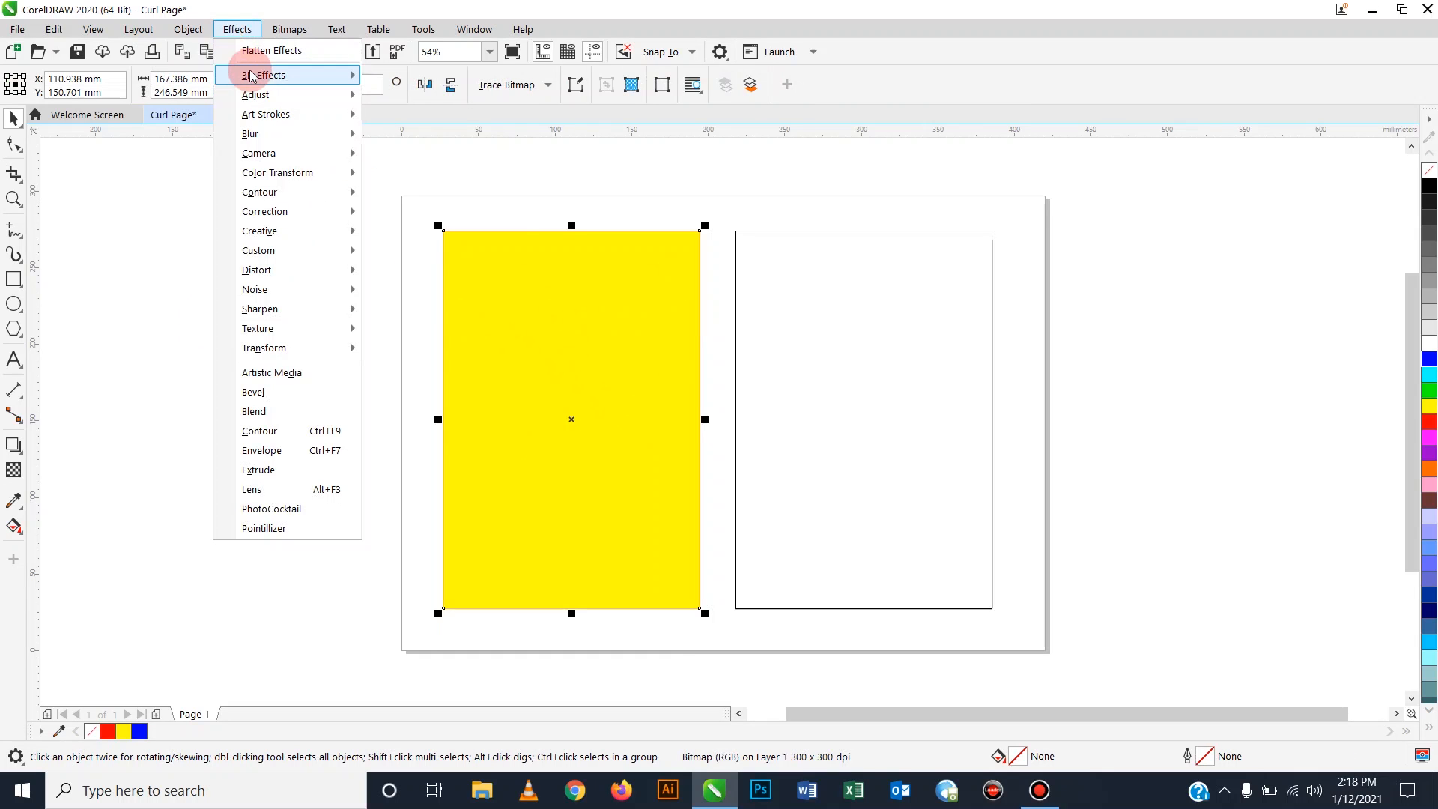
mouse_move(253, 82)
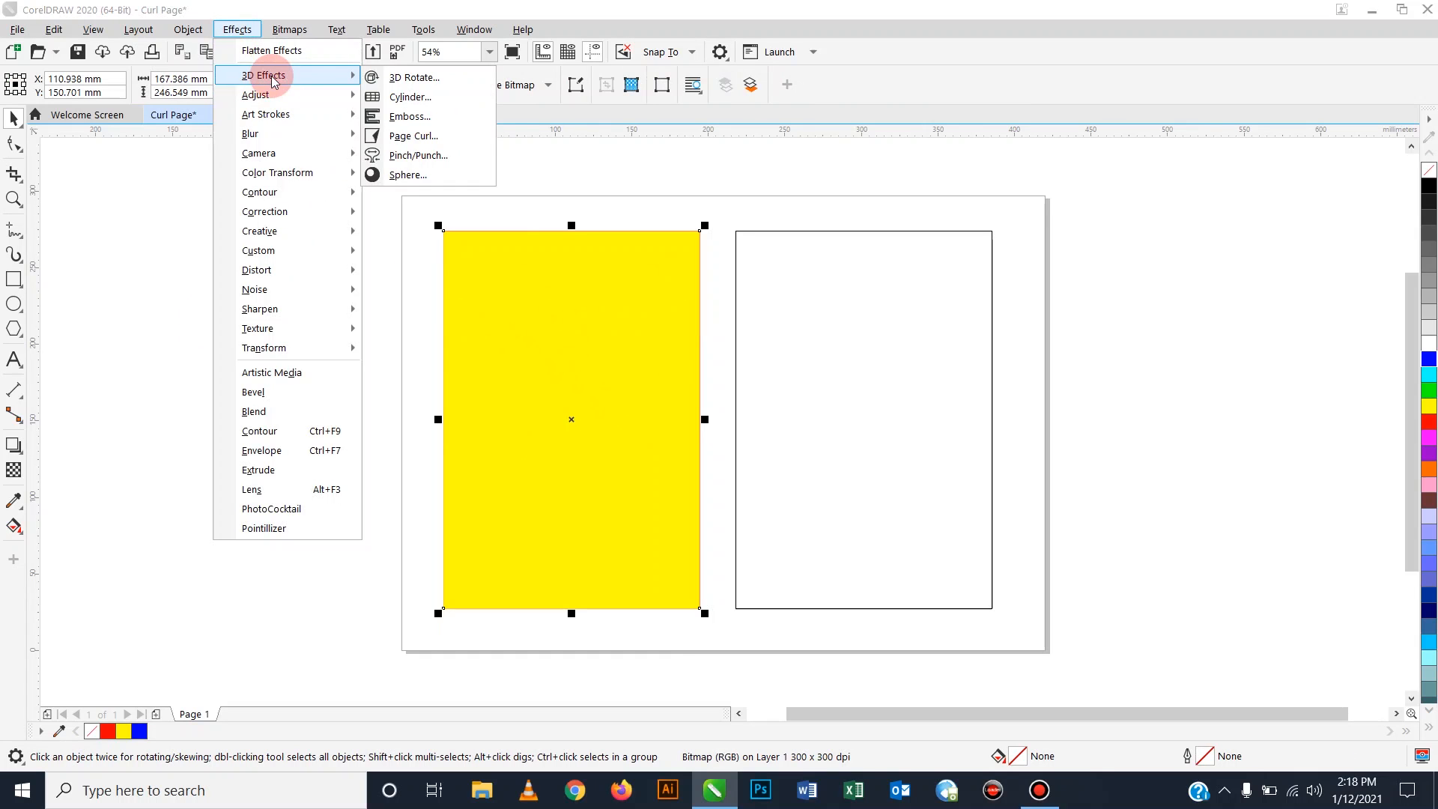
click(412, 143)
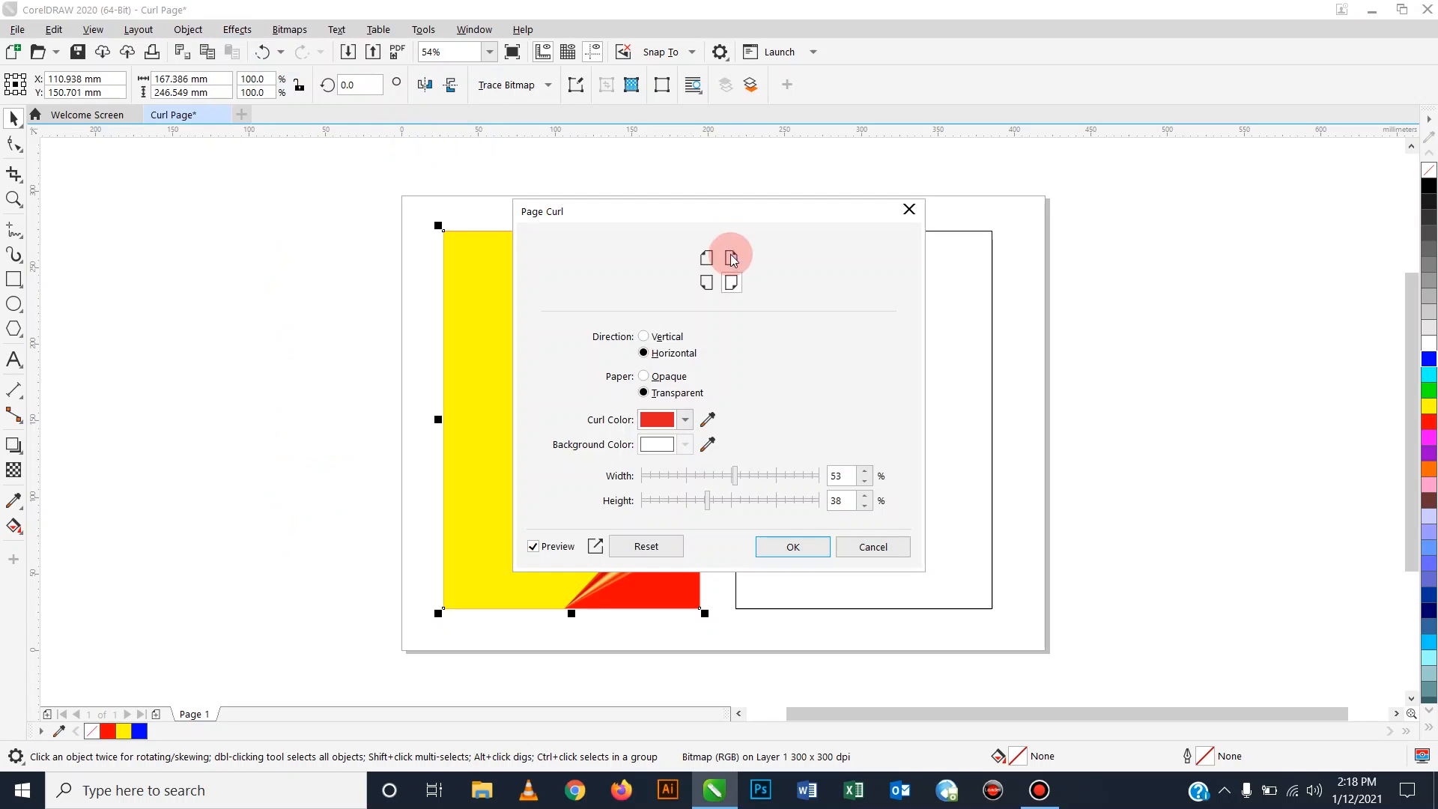
drag(726, 212, 1102, 209)
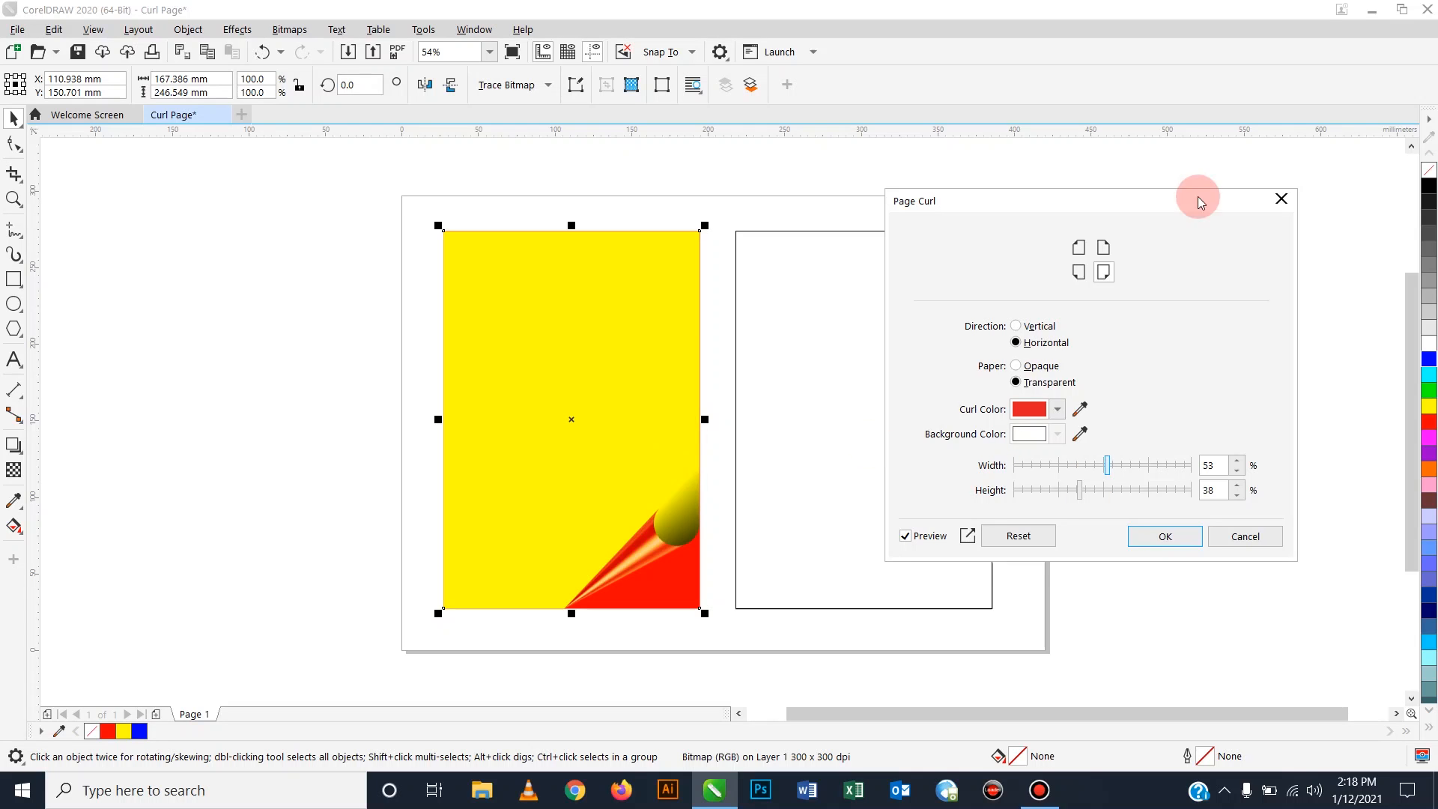
drag(1164, 208, 1134, 221)
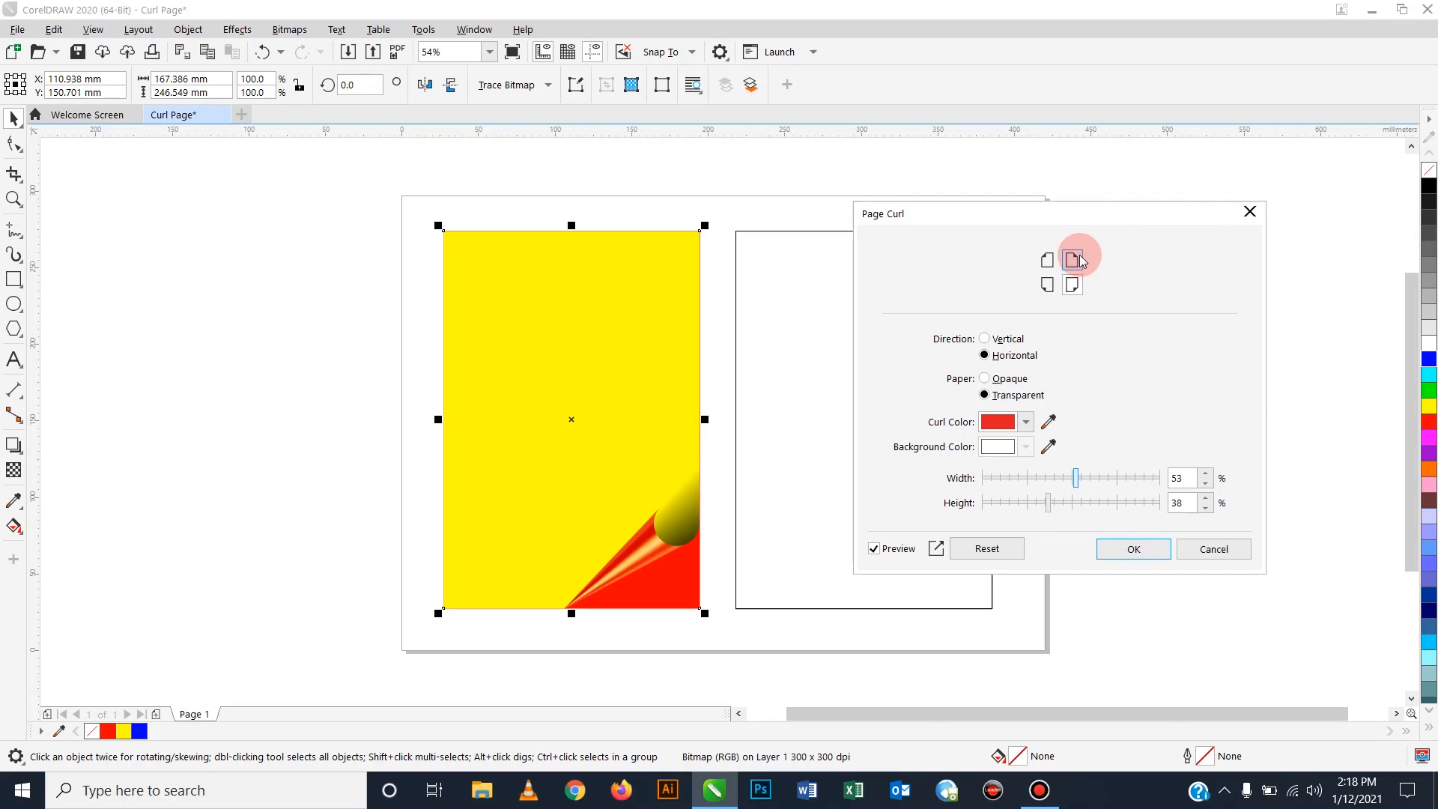
click(1074, 260)
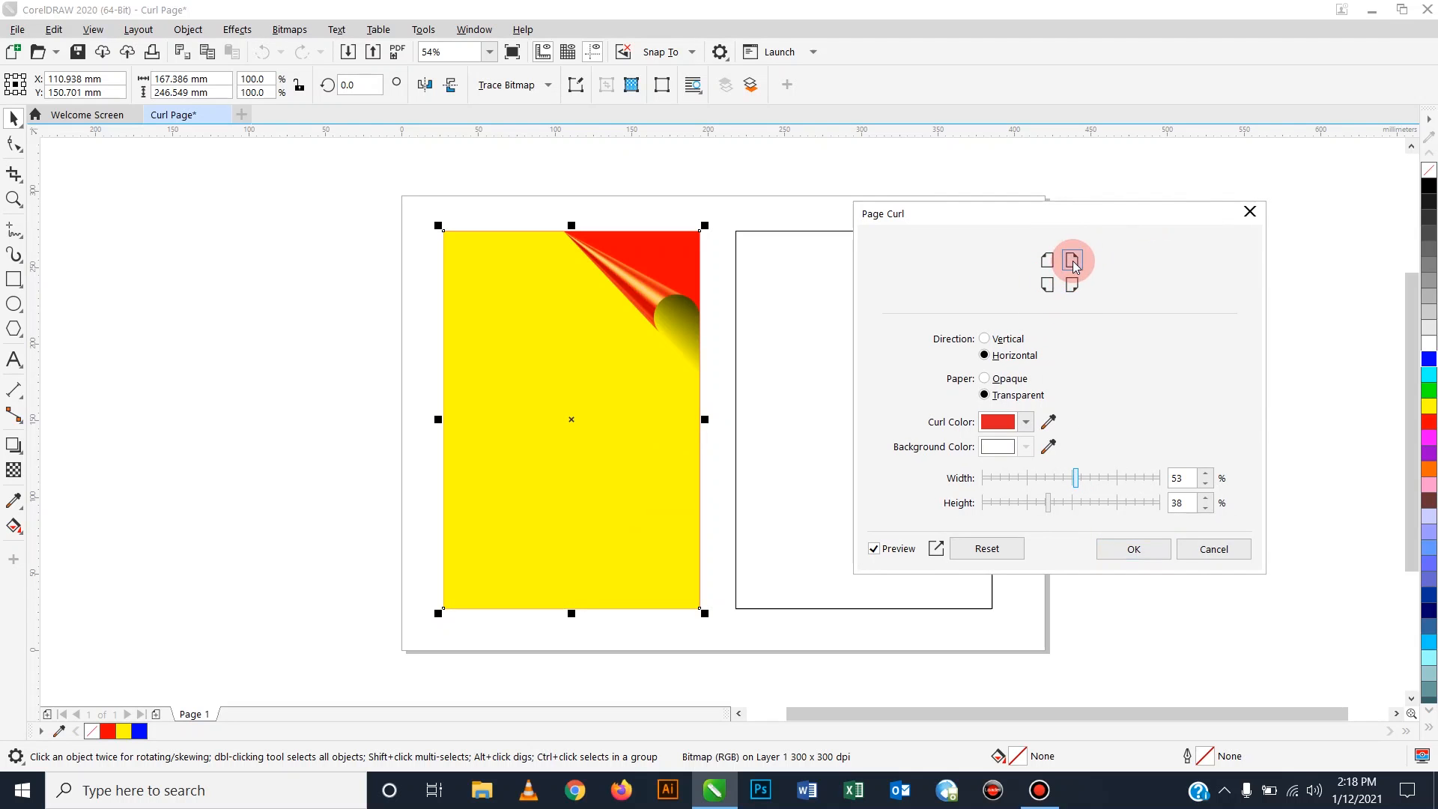
click(1047, 260)
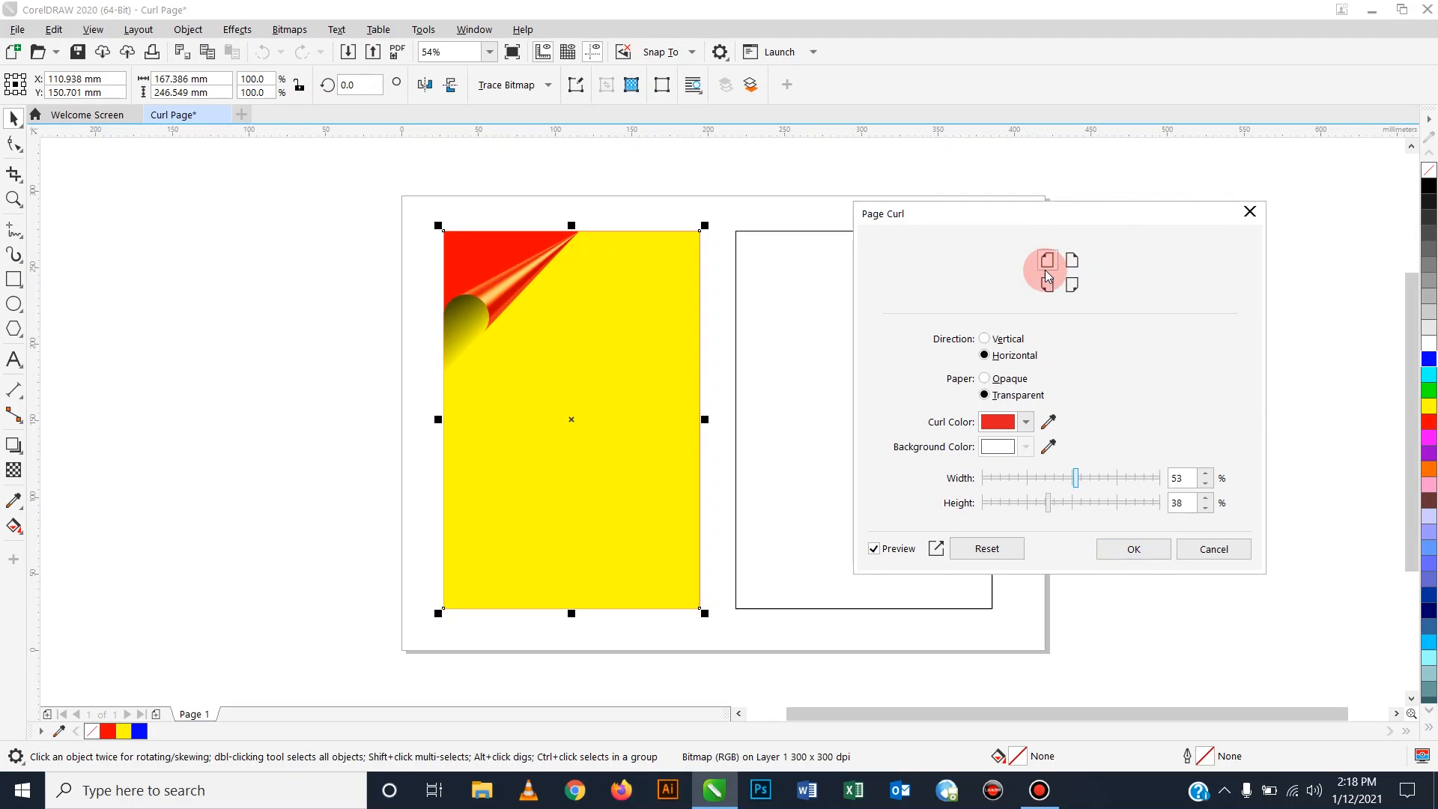
click(1048, 286)
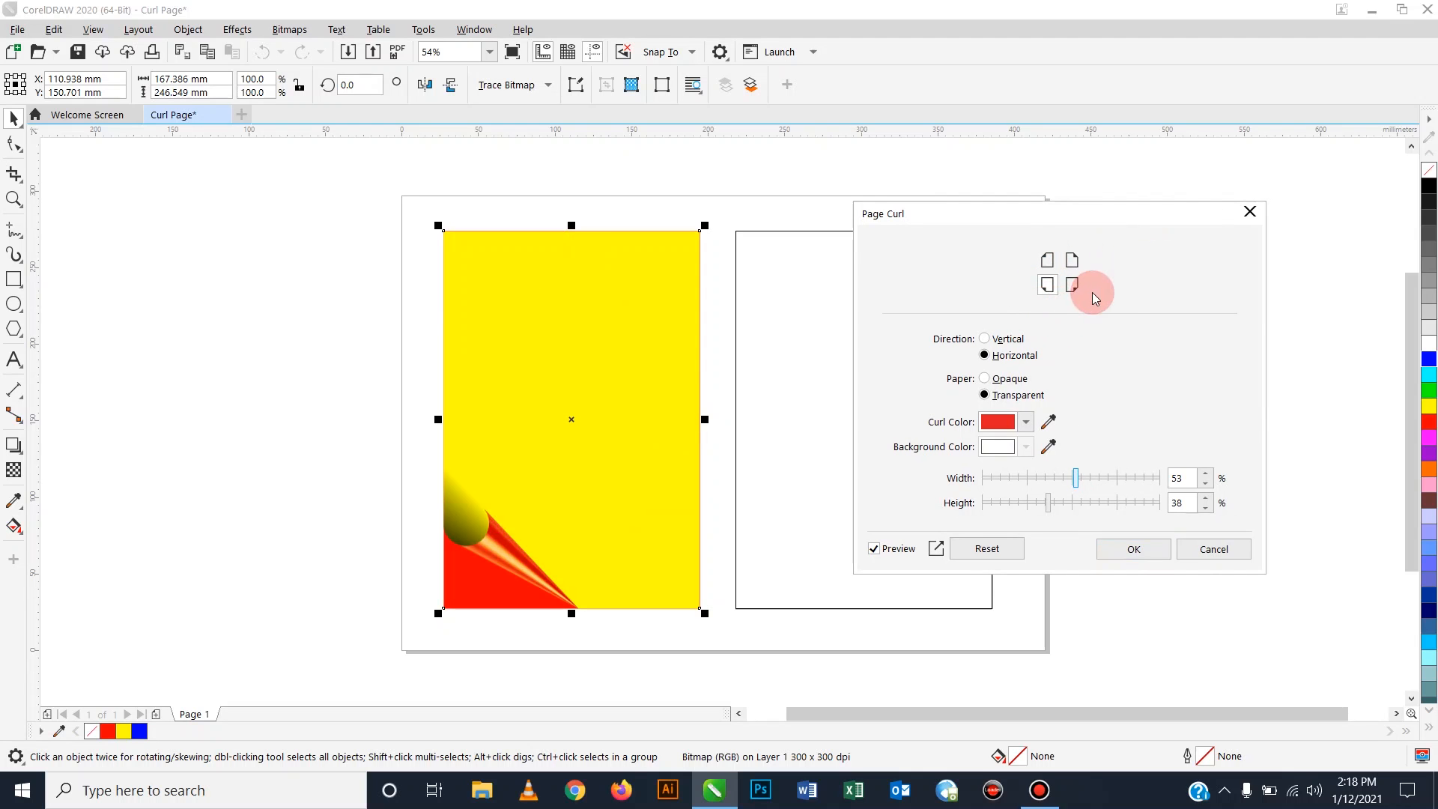
click(1073, 285)
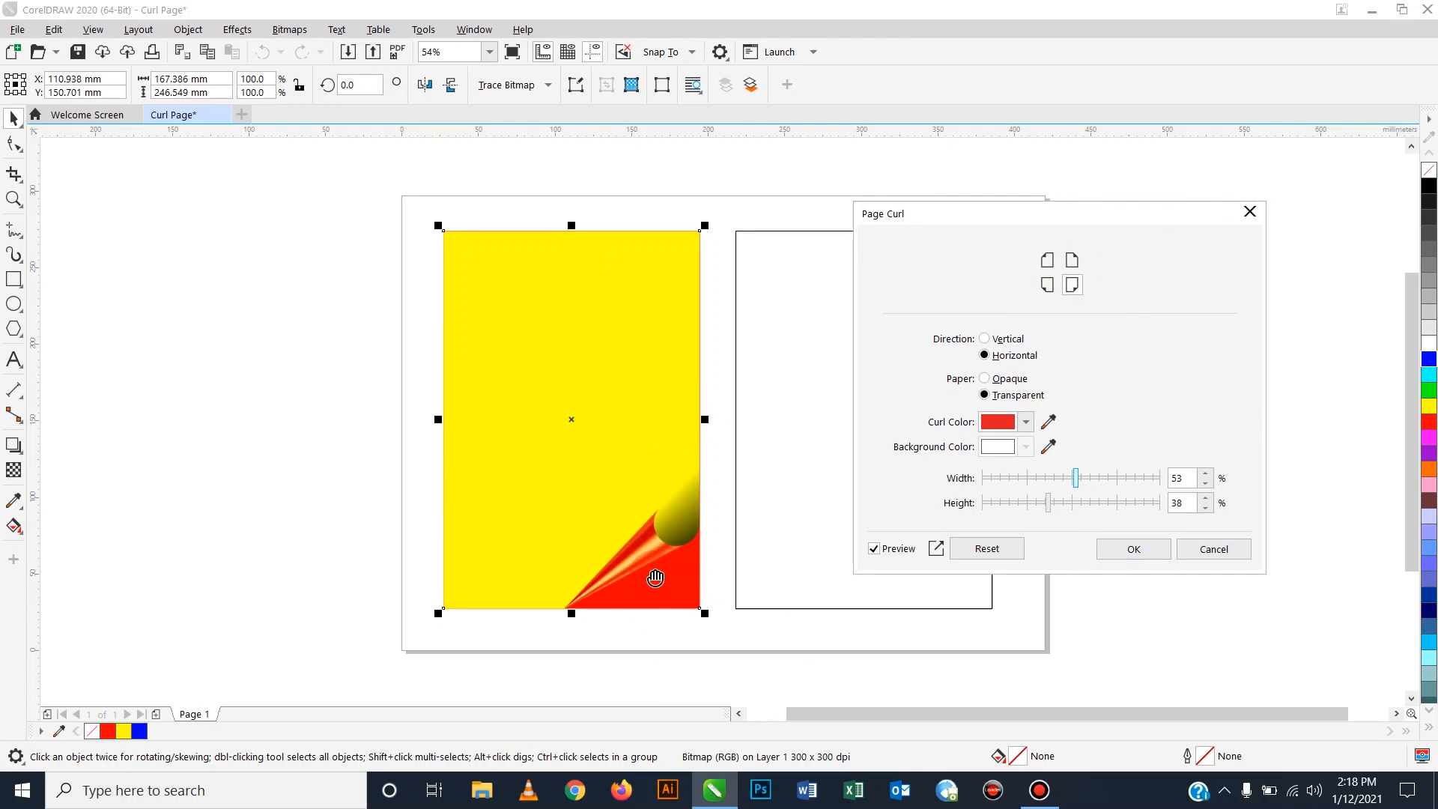
Set the curl colour to a lighter red, width 70% and height 61%.
click(1026, 422)
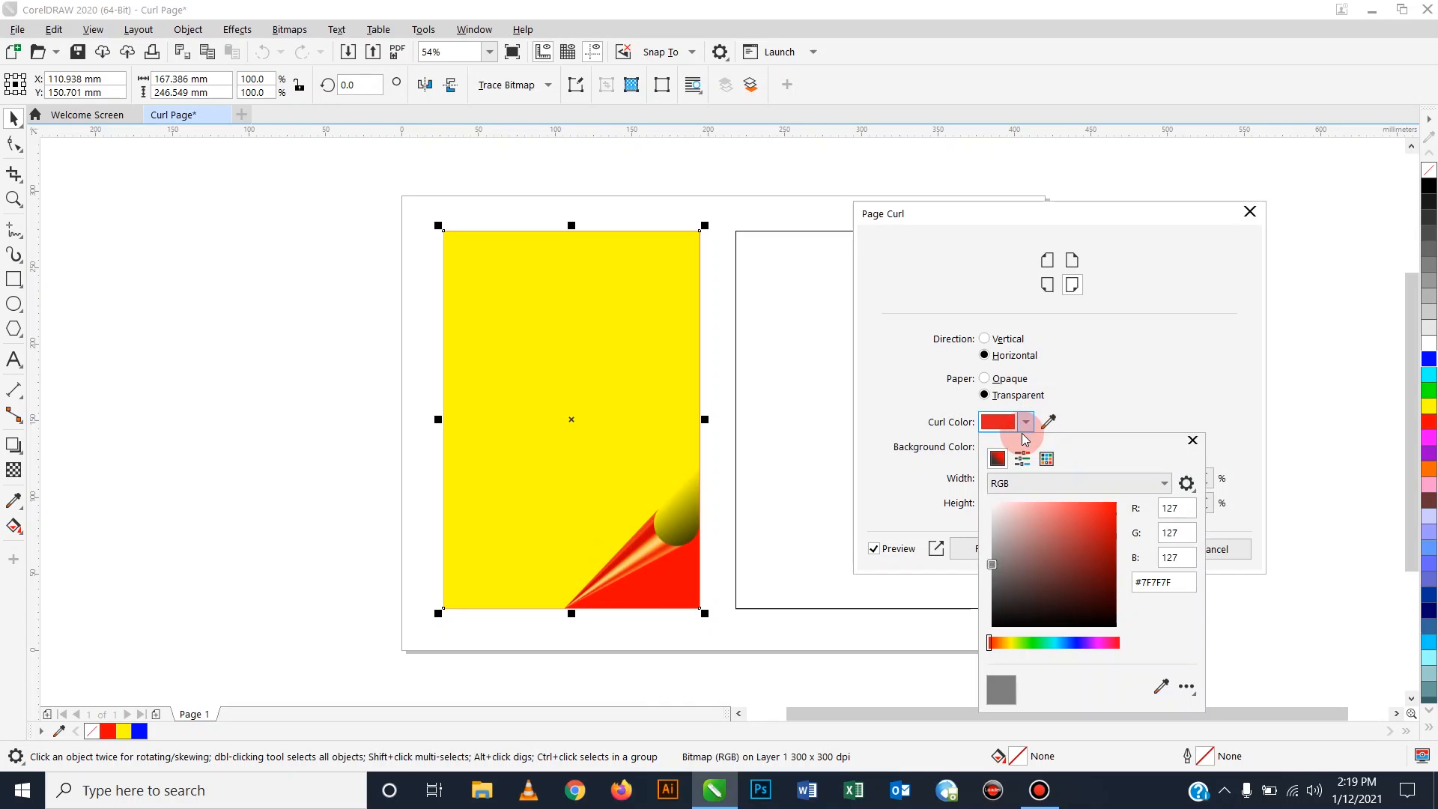
mouse_move(1013, 537)
mouse_down()
mouse_move(1054, 528)
mouse_move(1009, 549)
mouse_move(1043, 564)
mouse_move(1072, 514)
mouse_up()
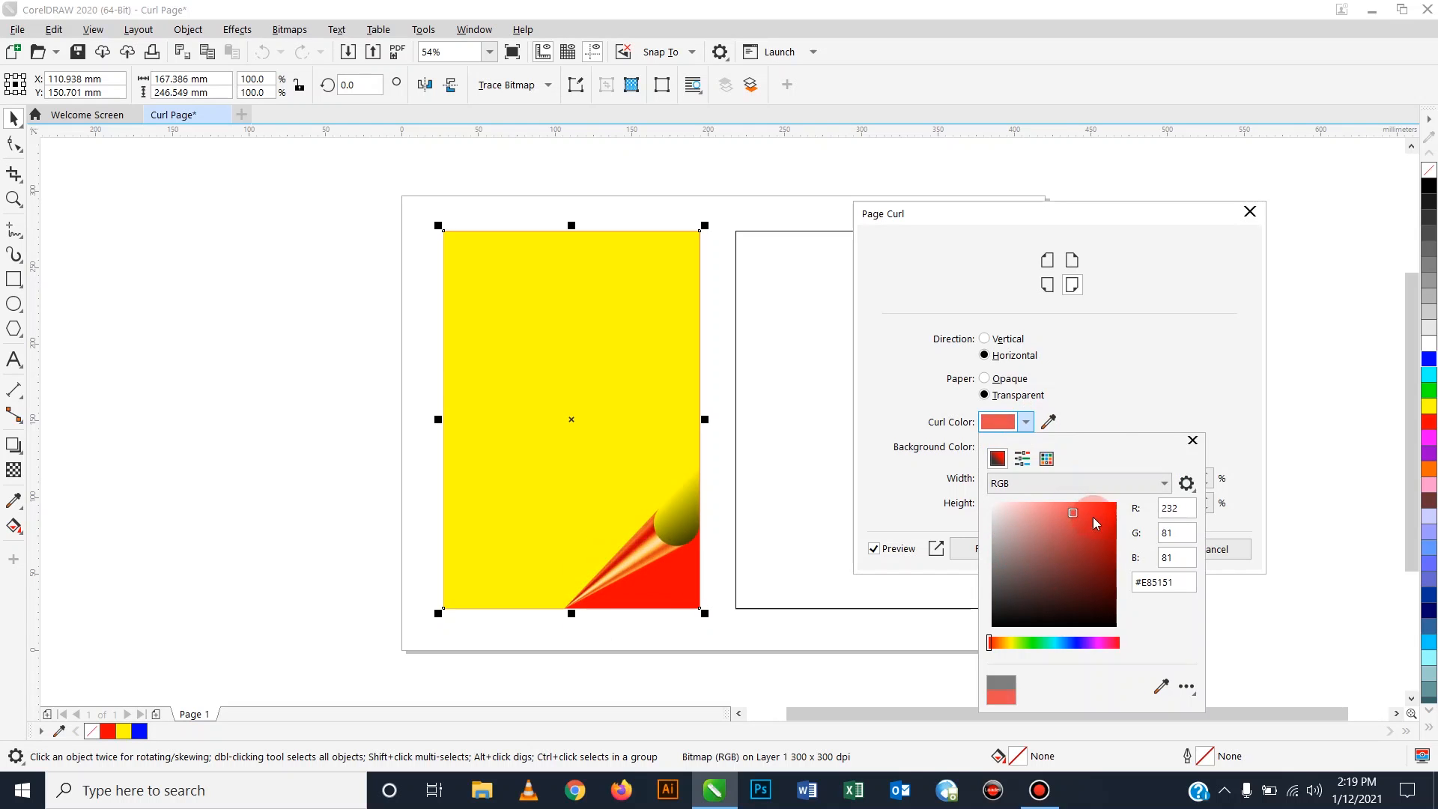
click(1193, 439)
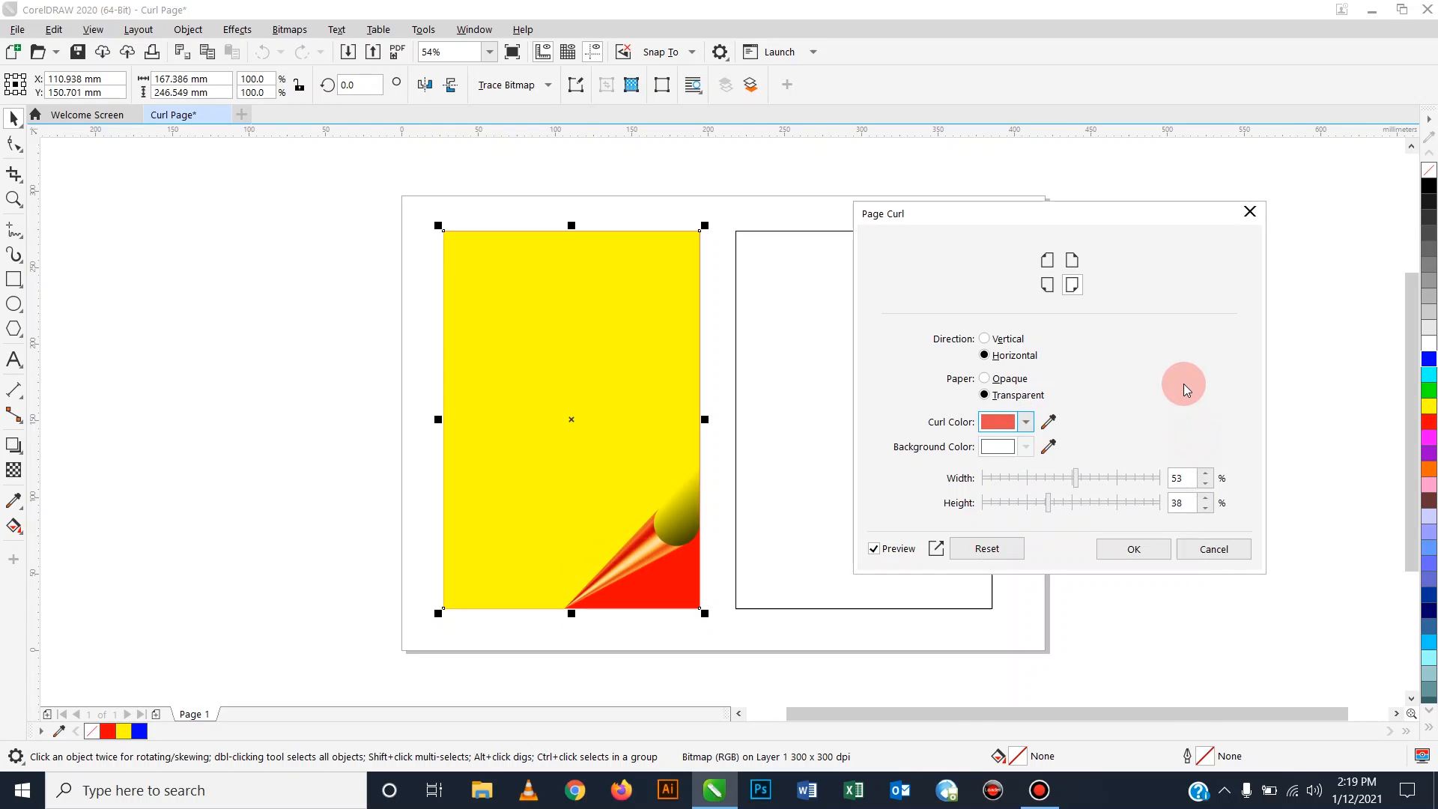
click(1108, 477)
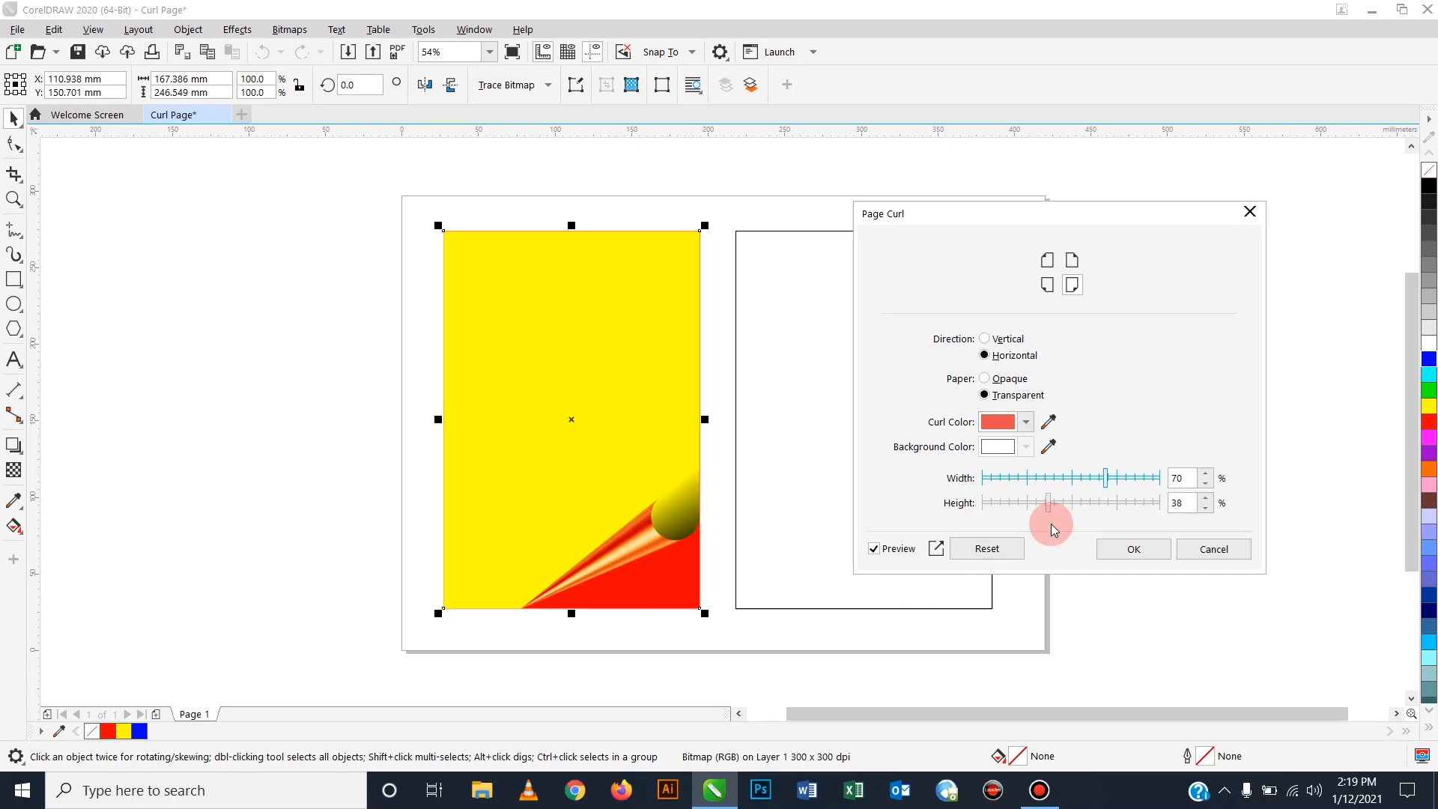
click(1091, 501)
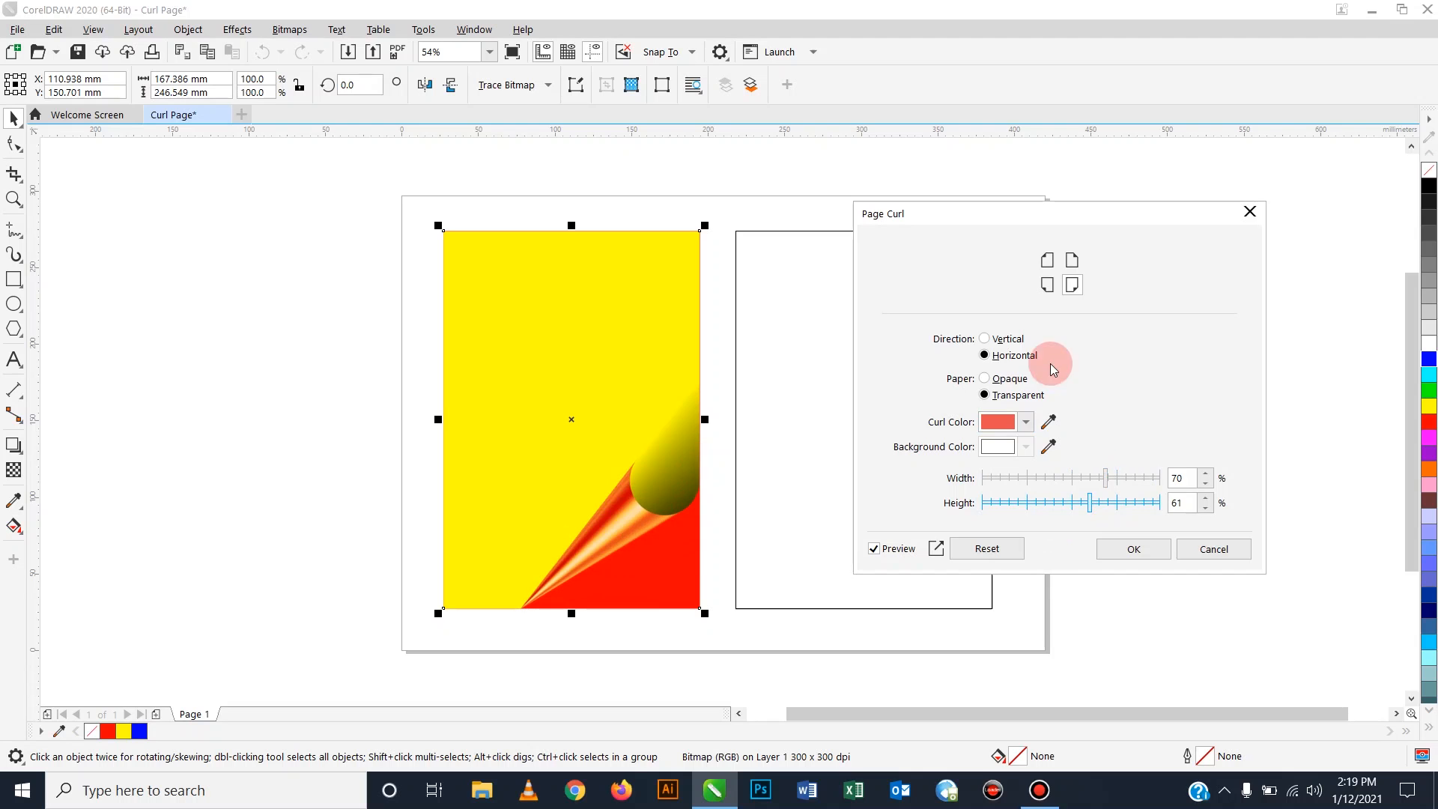
Keep the curl direction Horizontal and set the curled paper to Opaque.
click(986, 340)
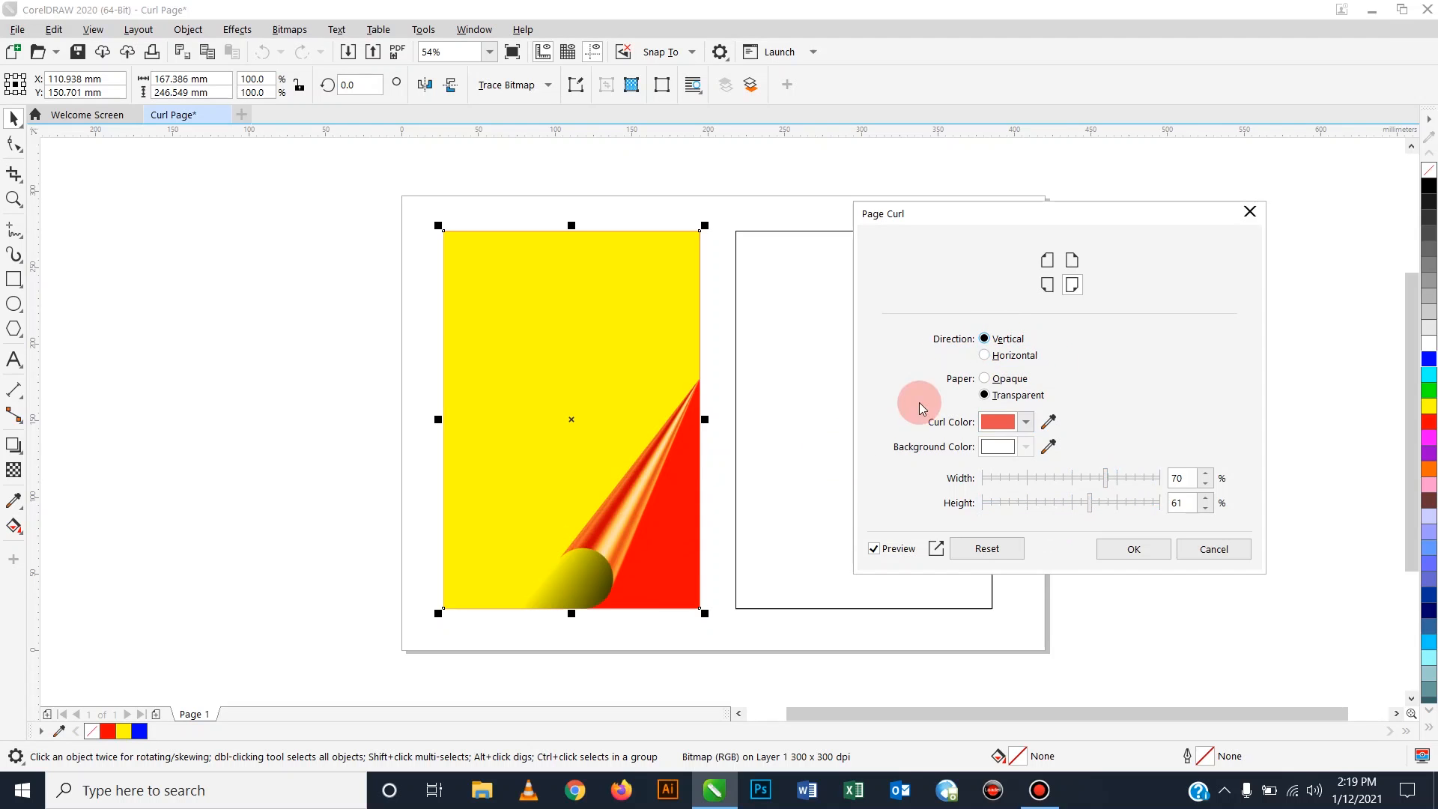
click(985, 357)
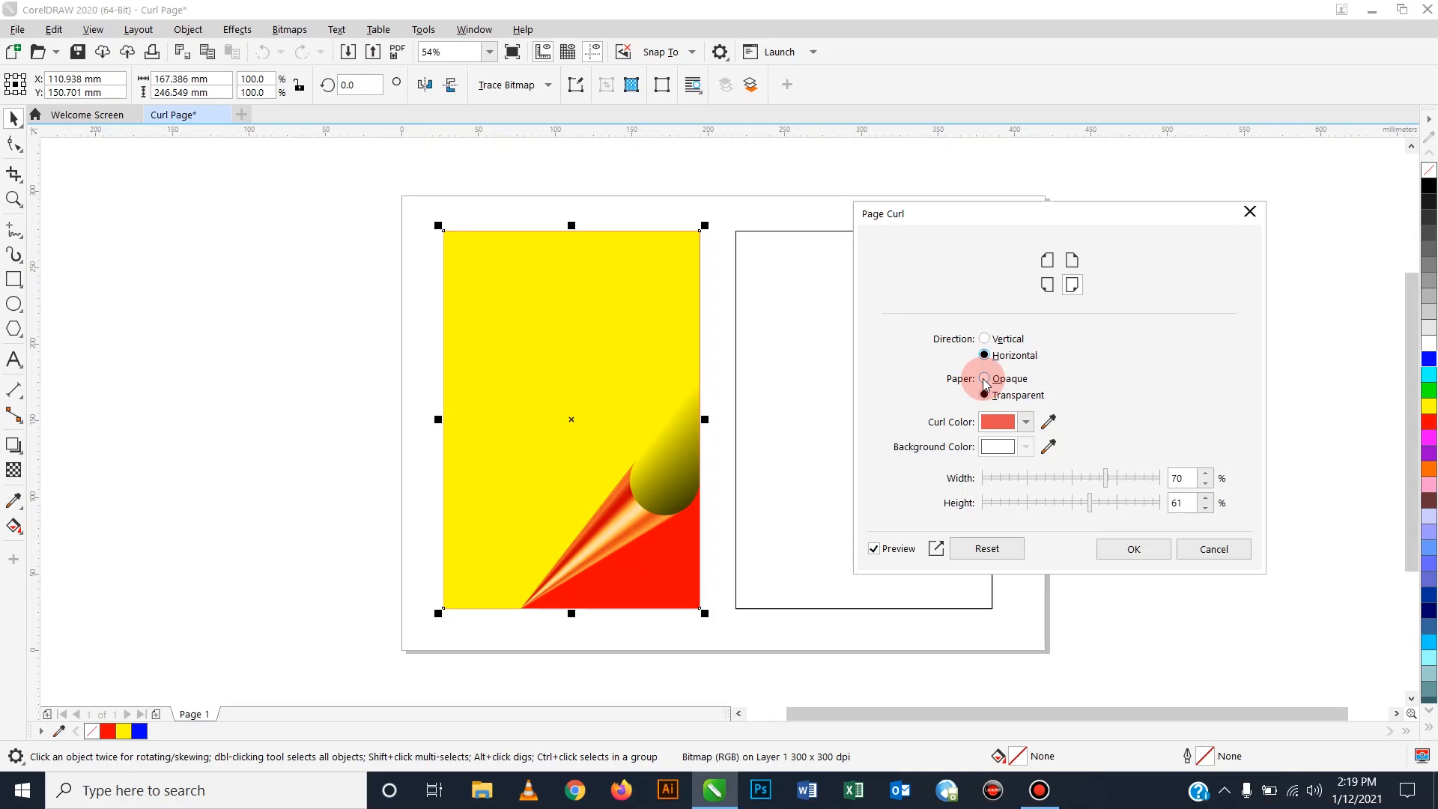
click(985, 379)
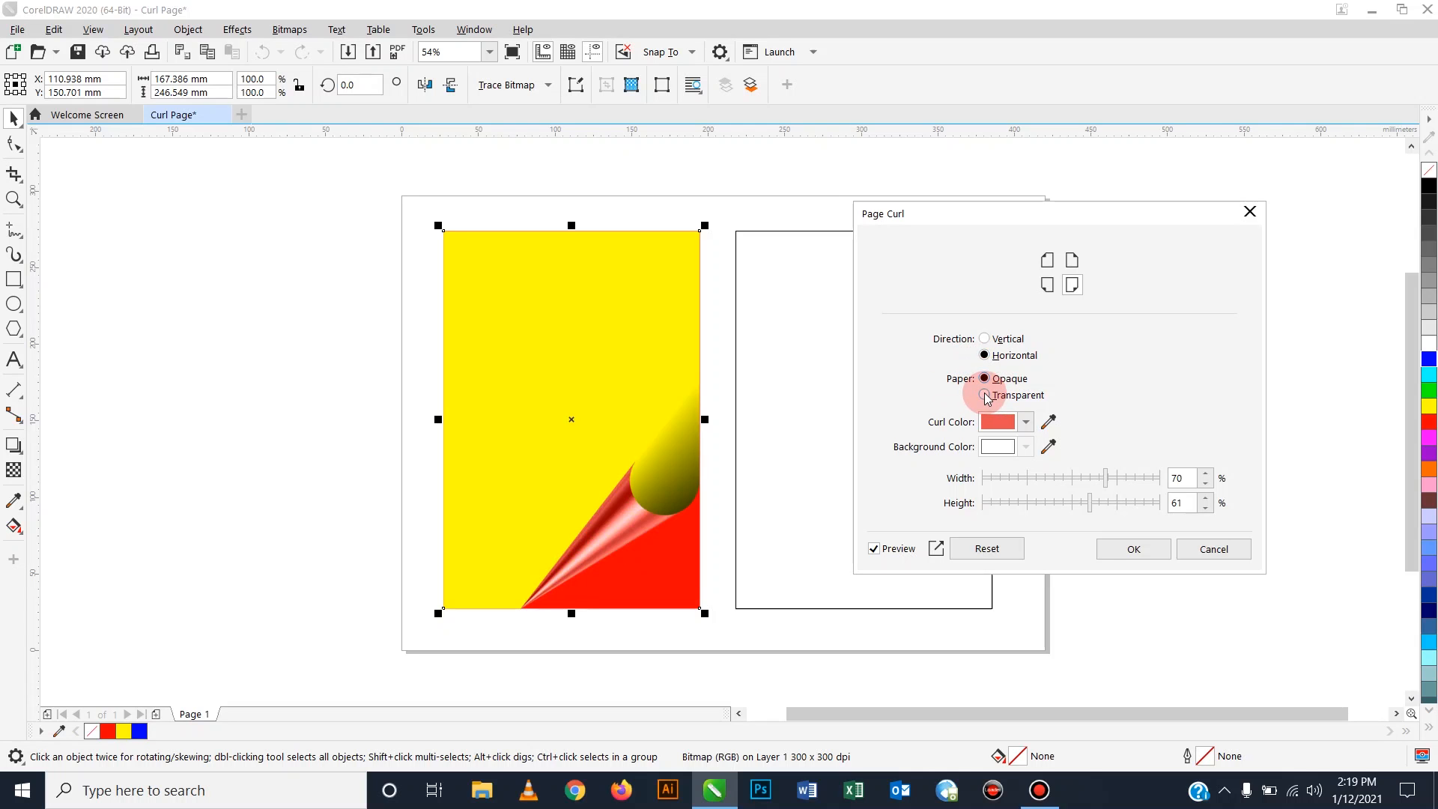
click(985, 396)
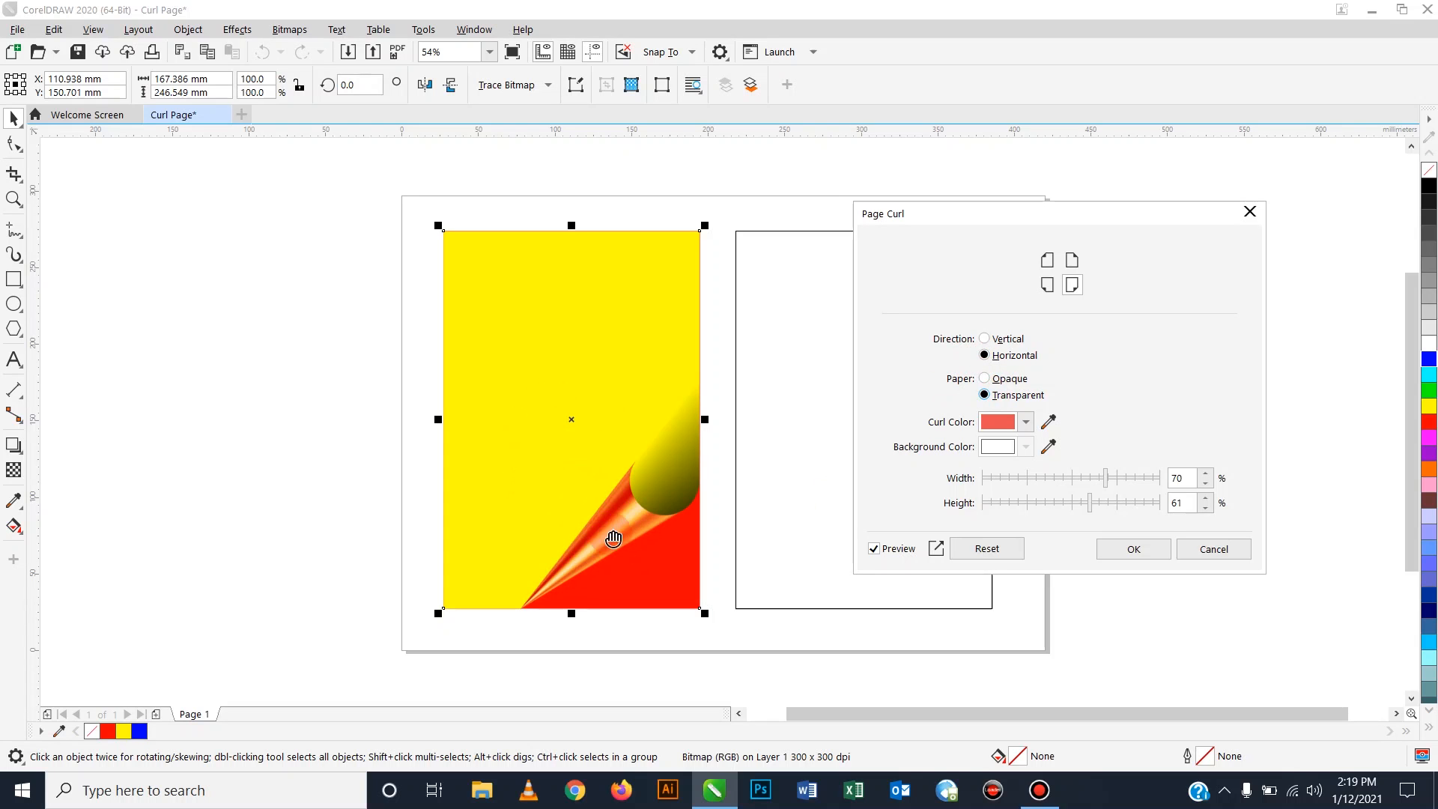
click(985, 379)
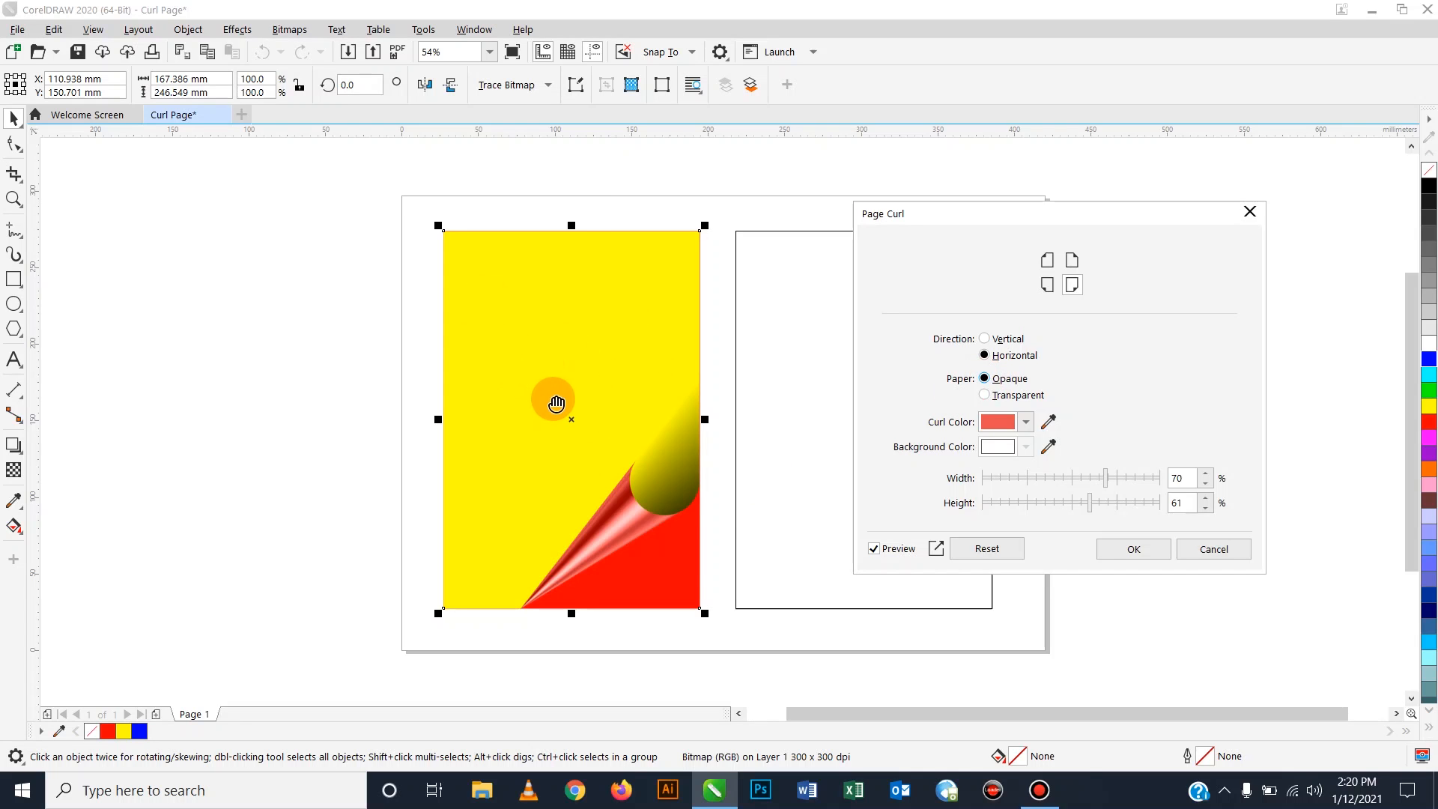
Apply the page curl to the yellow bitmap and fill the right-hand rectangle red.
click(1133, 549)
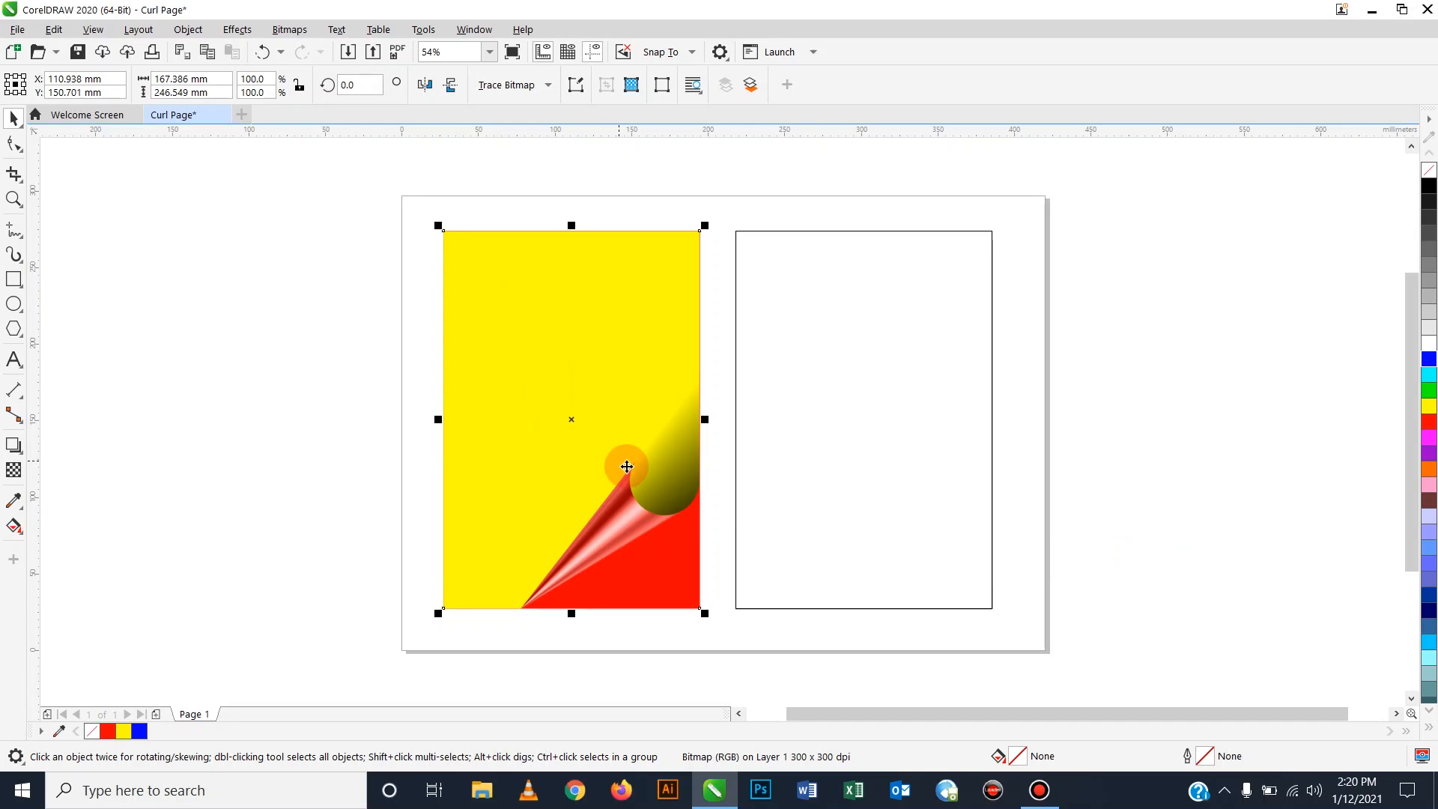
click(347, 420)
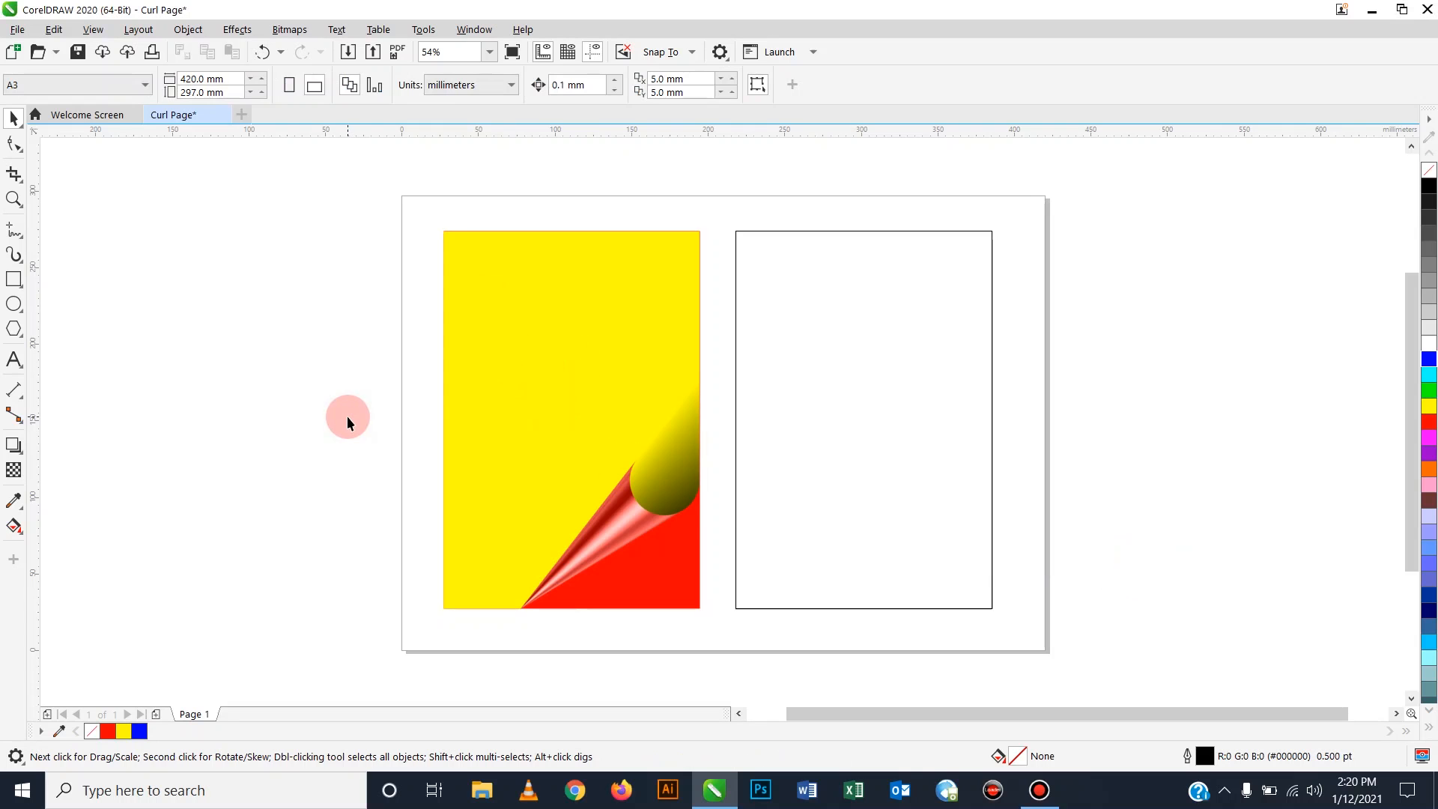
click(865, 466)
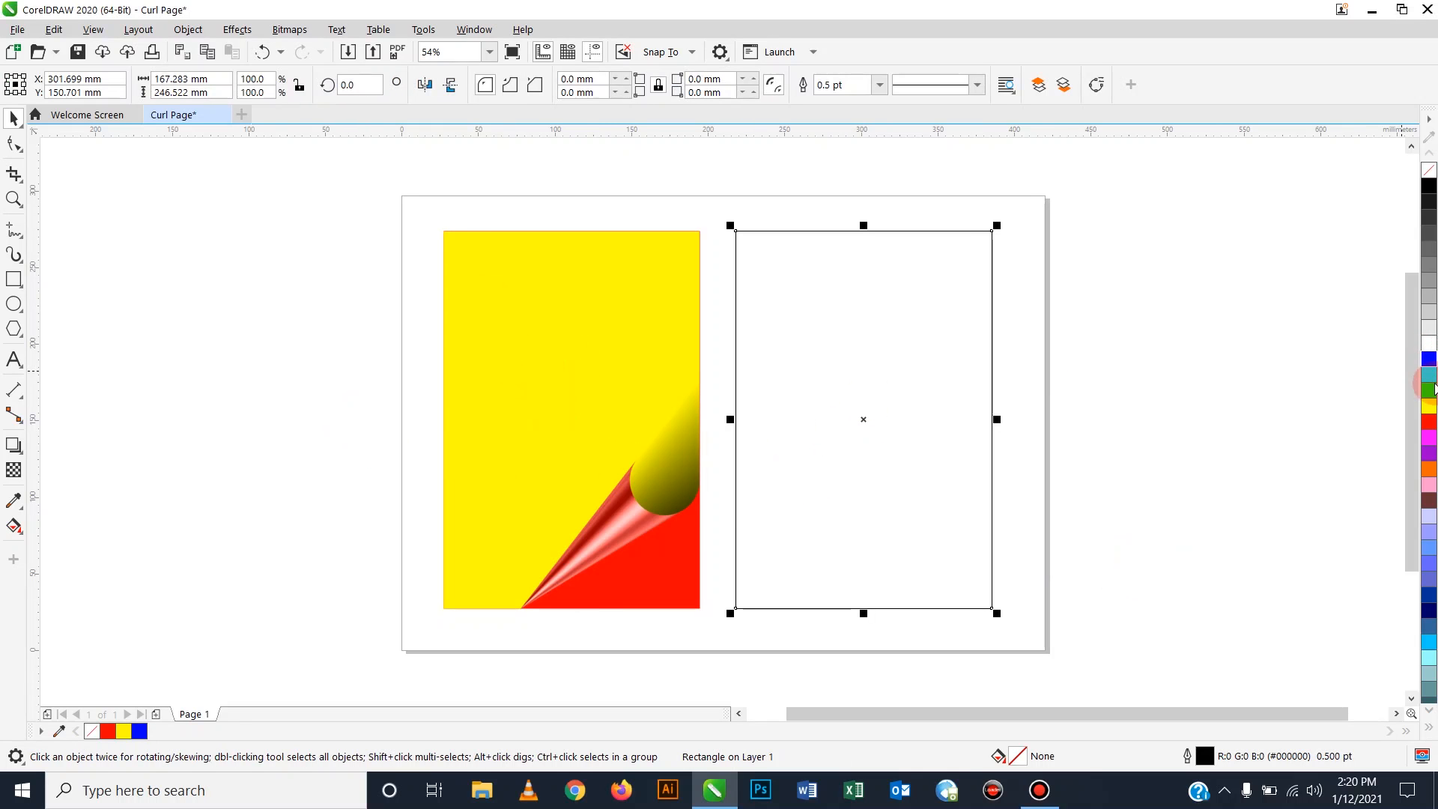
click(1430, 424)
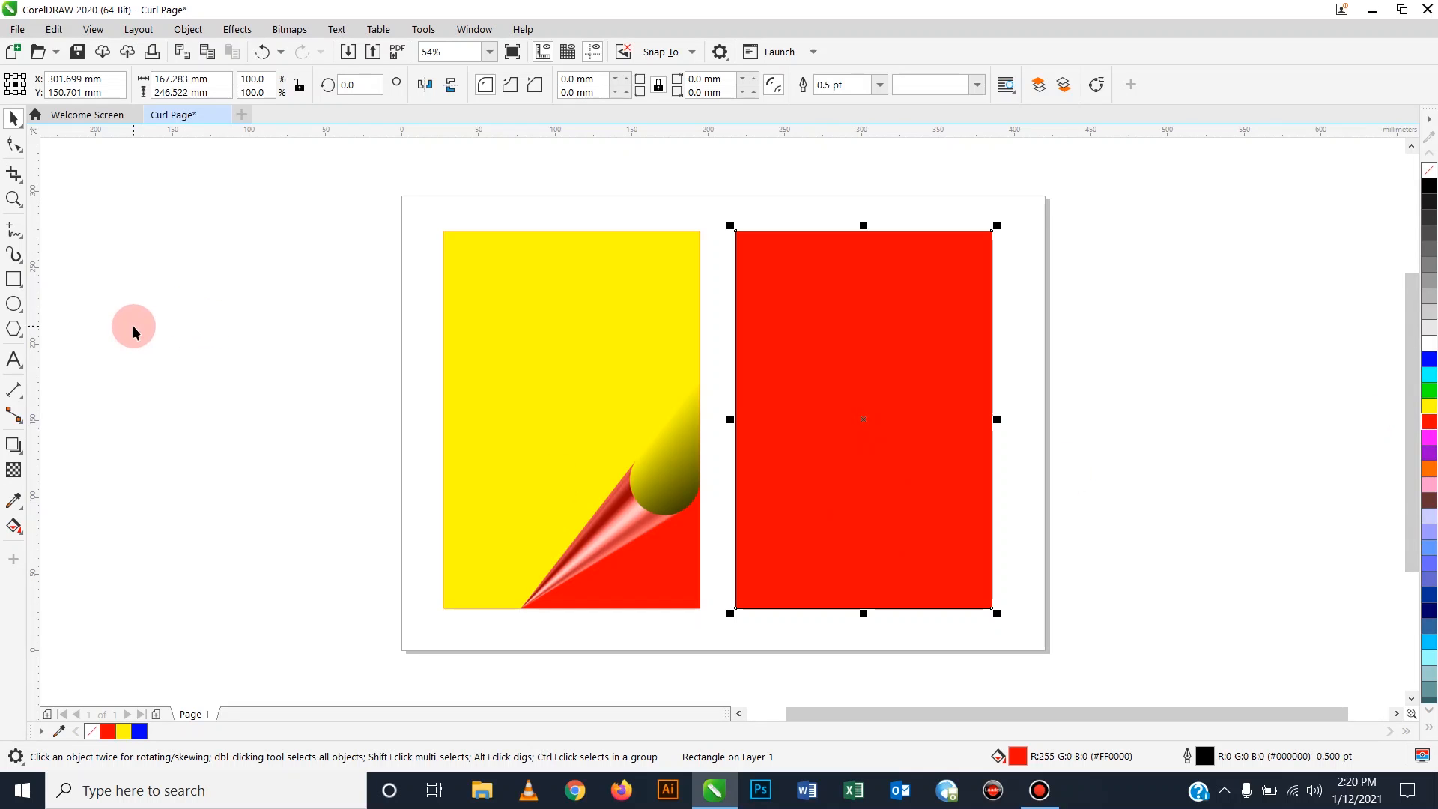
click(14, 230)
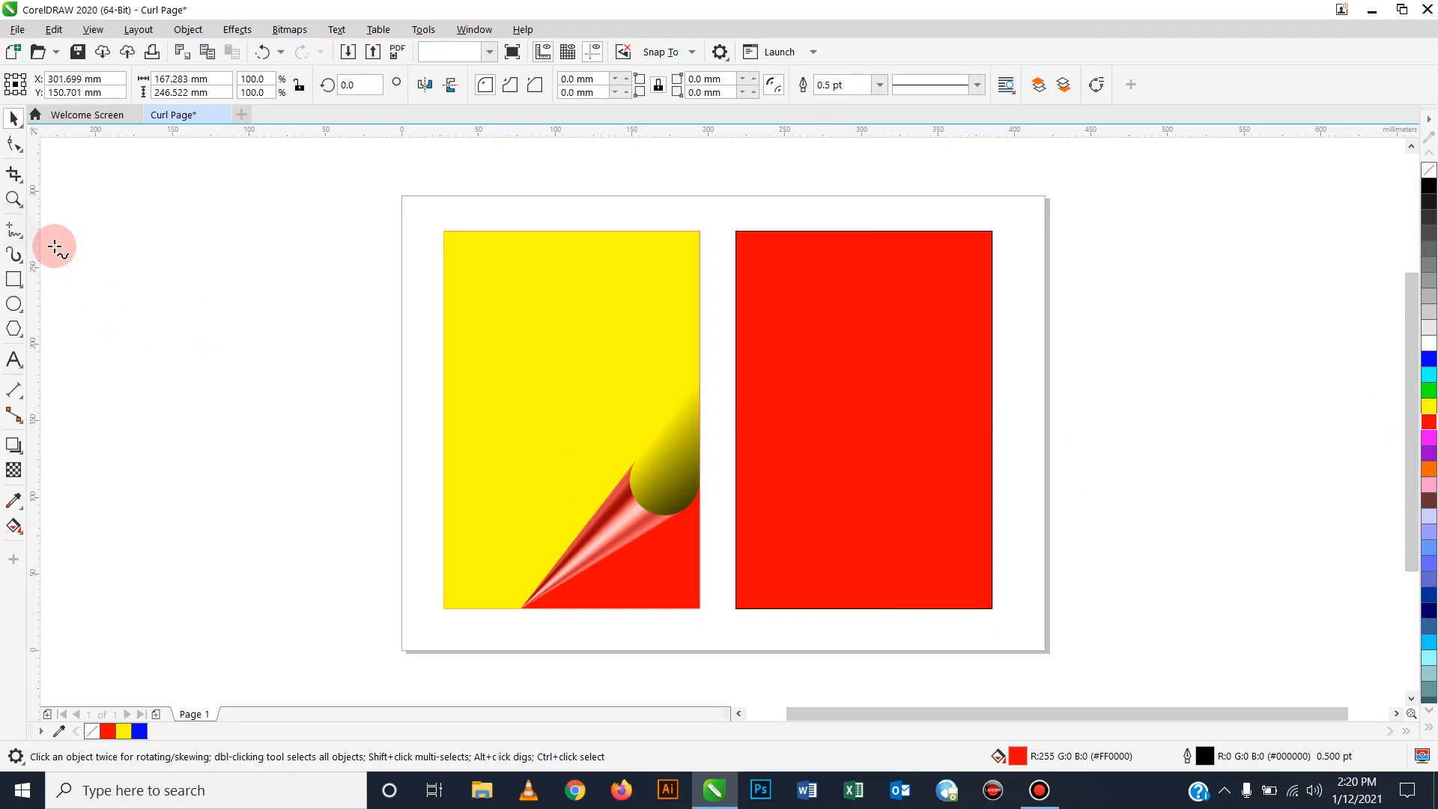
Draw a closed triangle over the red rectangle's bottom-right corner as the folded page corner.
click(15, 232)
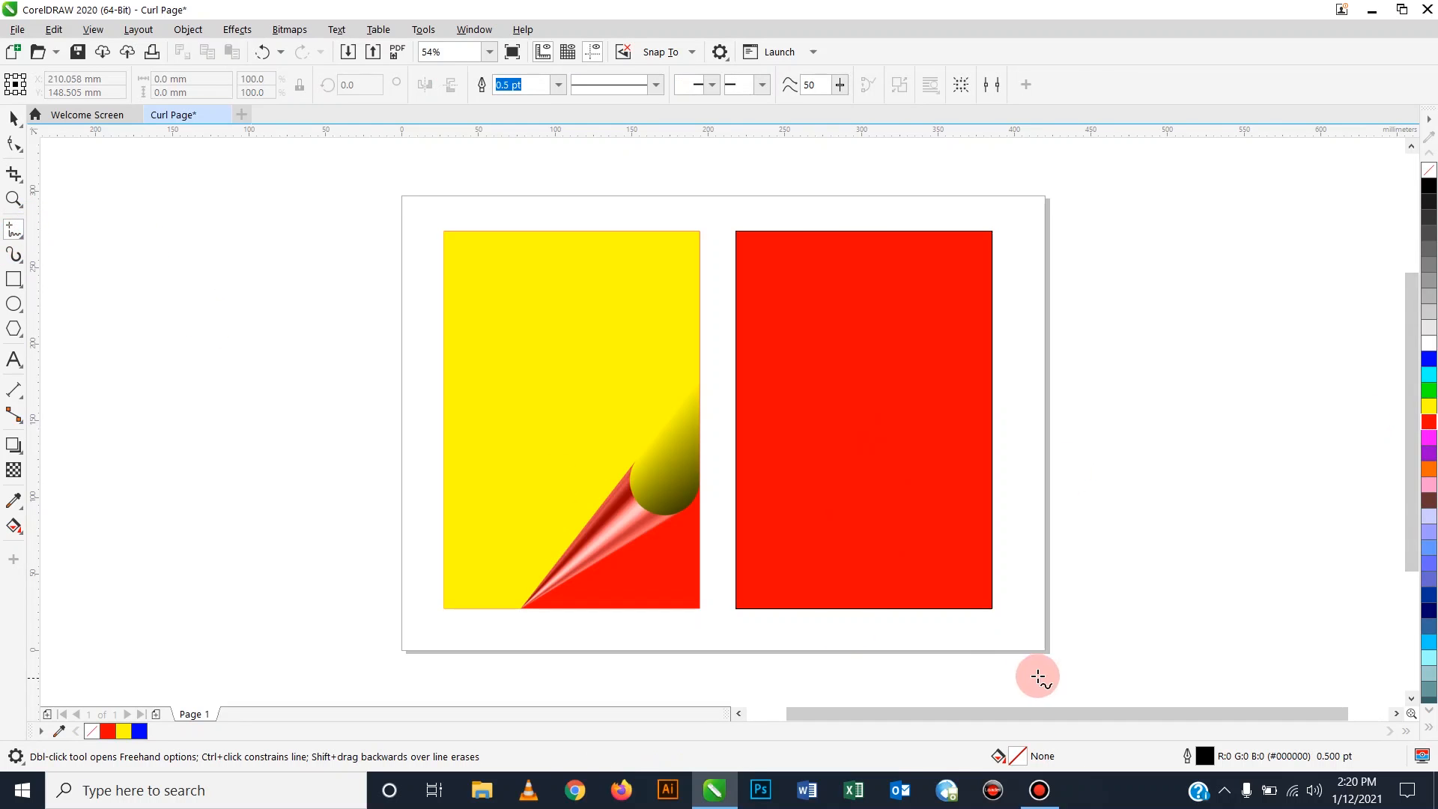
click(917, 608)
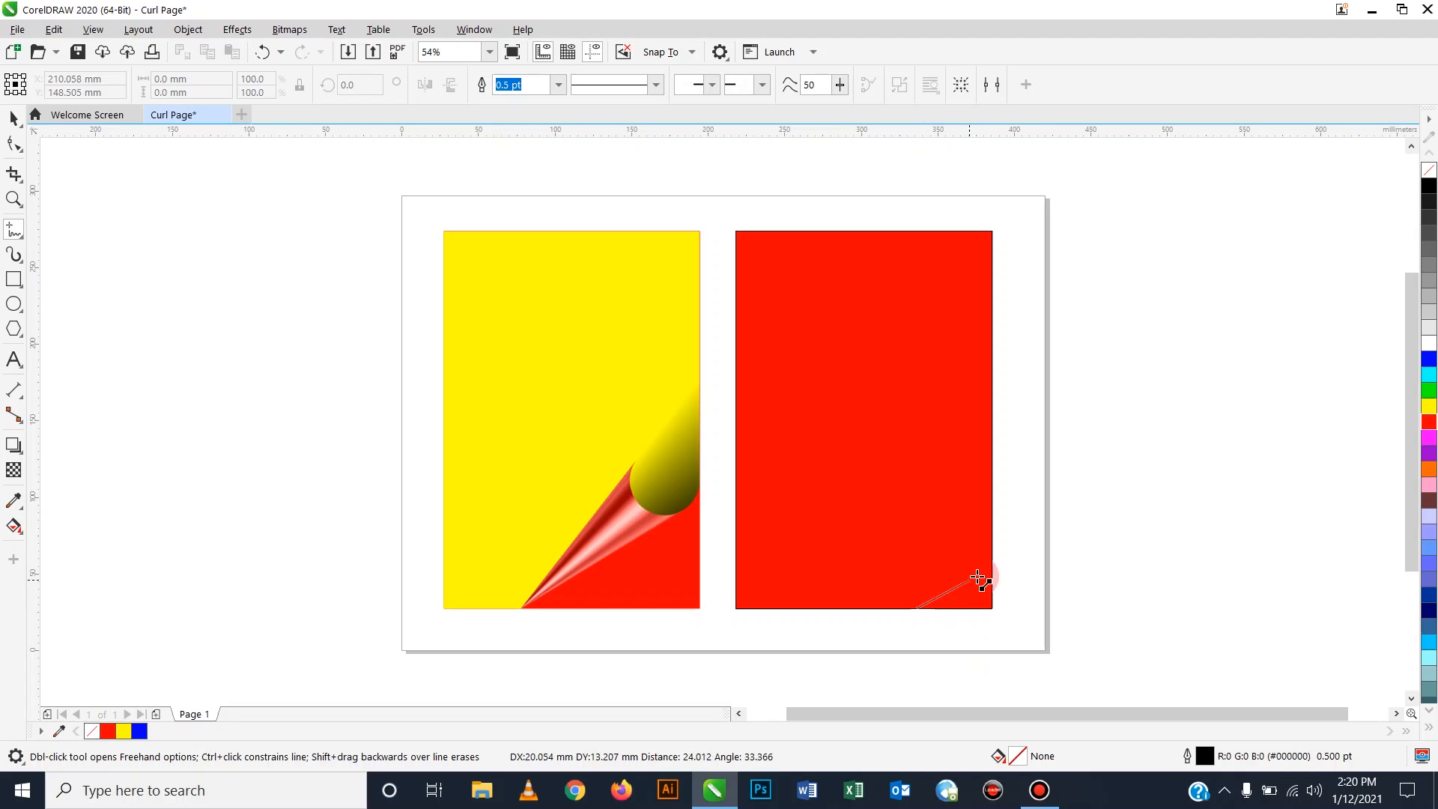
click(995, 529)
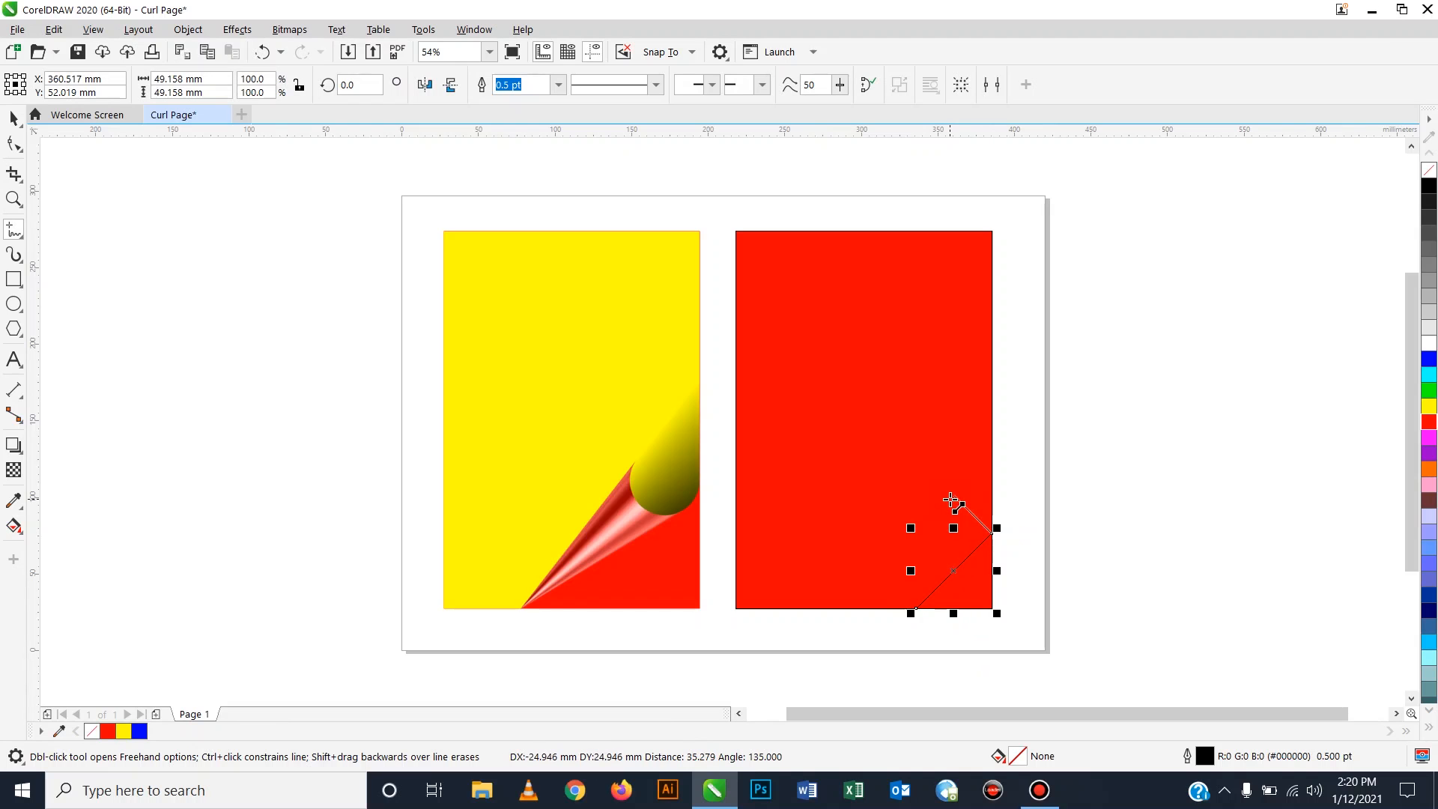
click(953, 496)
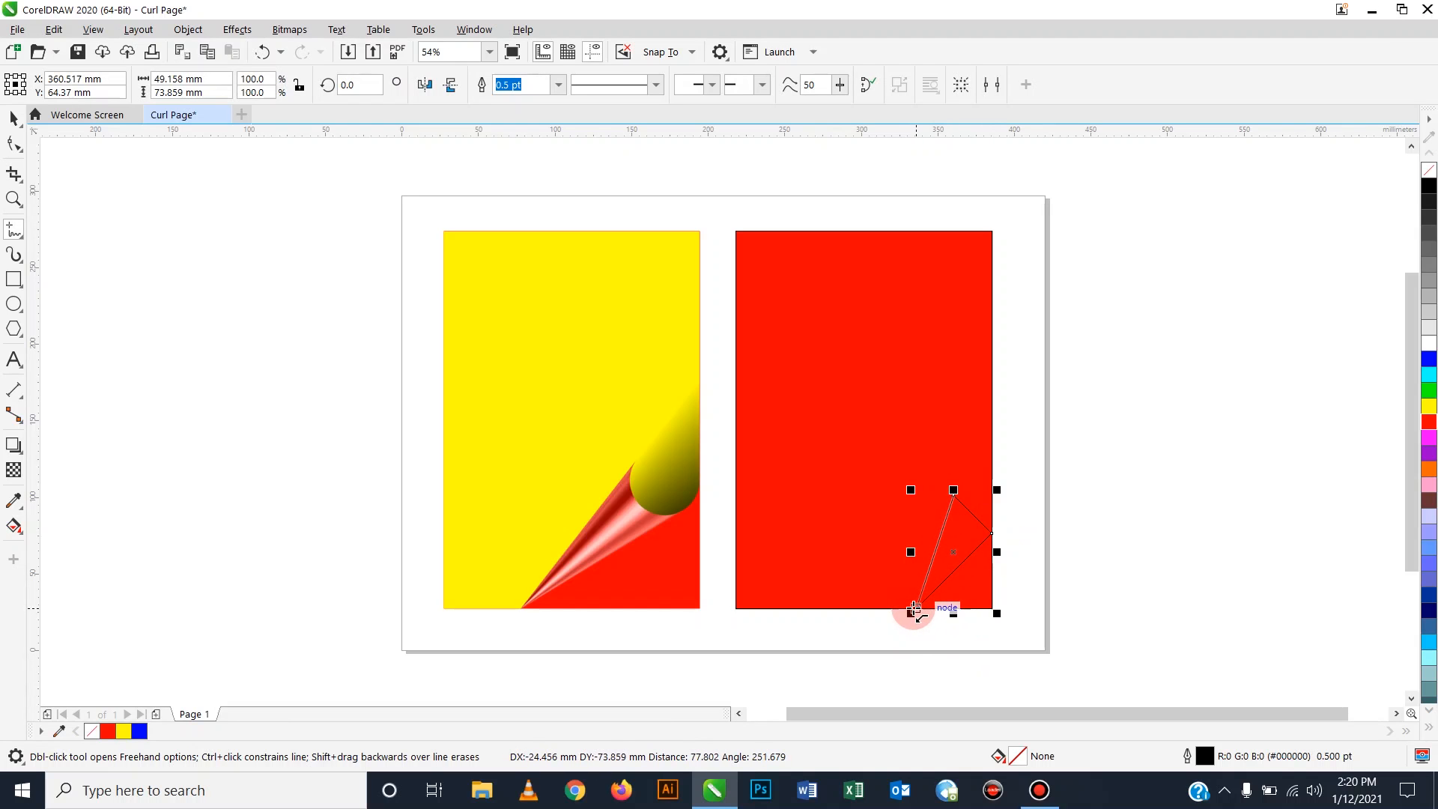
click(914, 608)
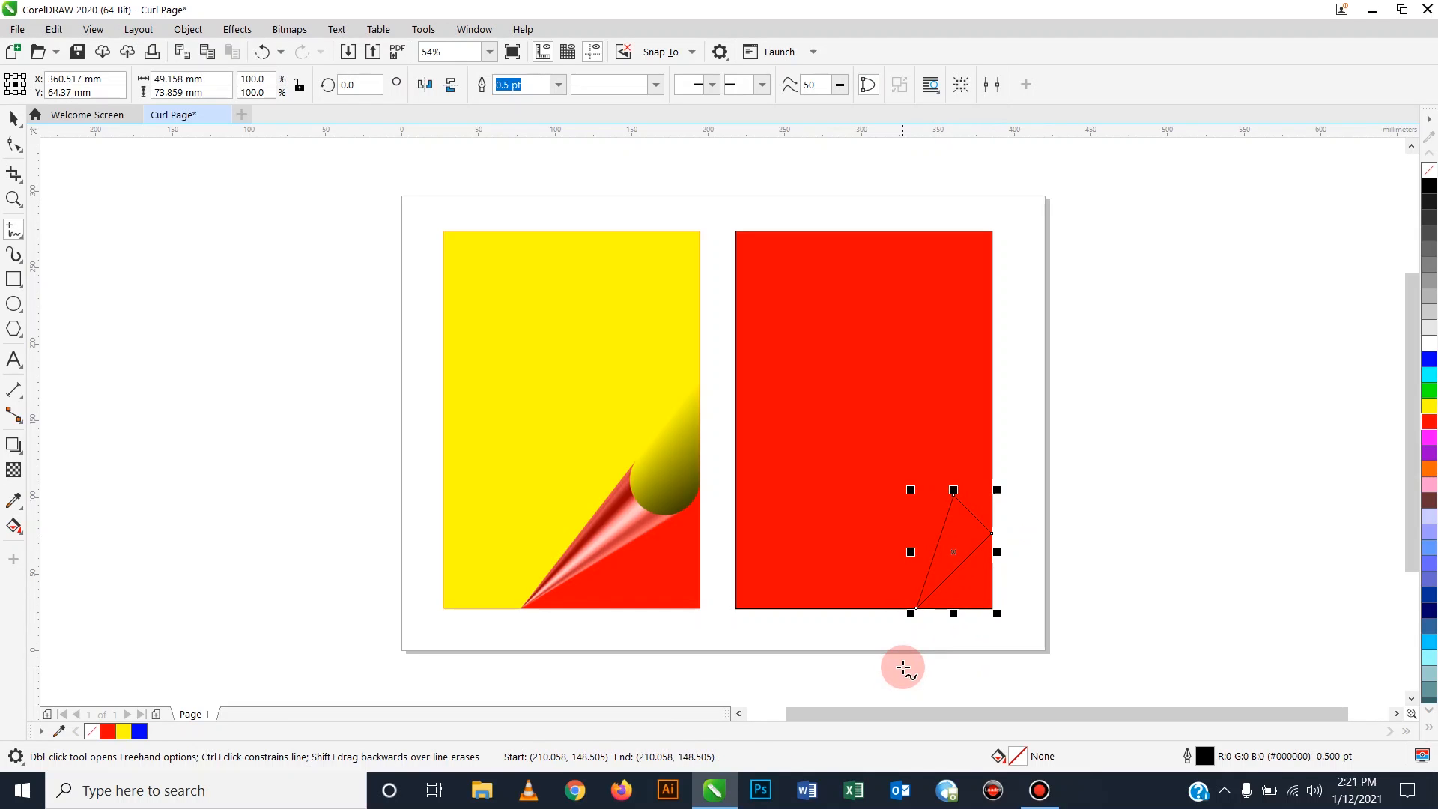
Draw a 111 mm scratch line and a four-sided polygon beside the page.
click(1071, 386)
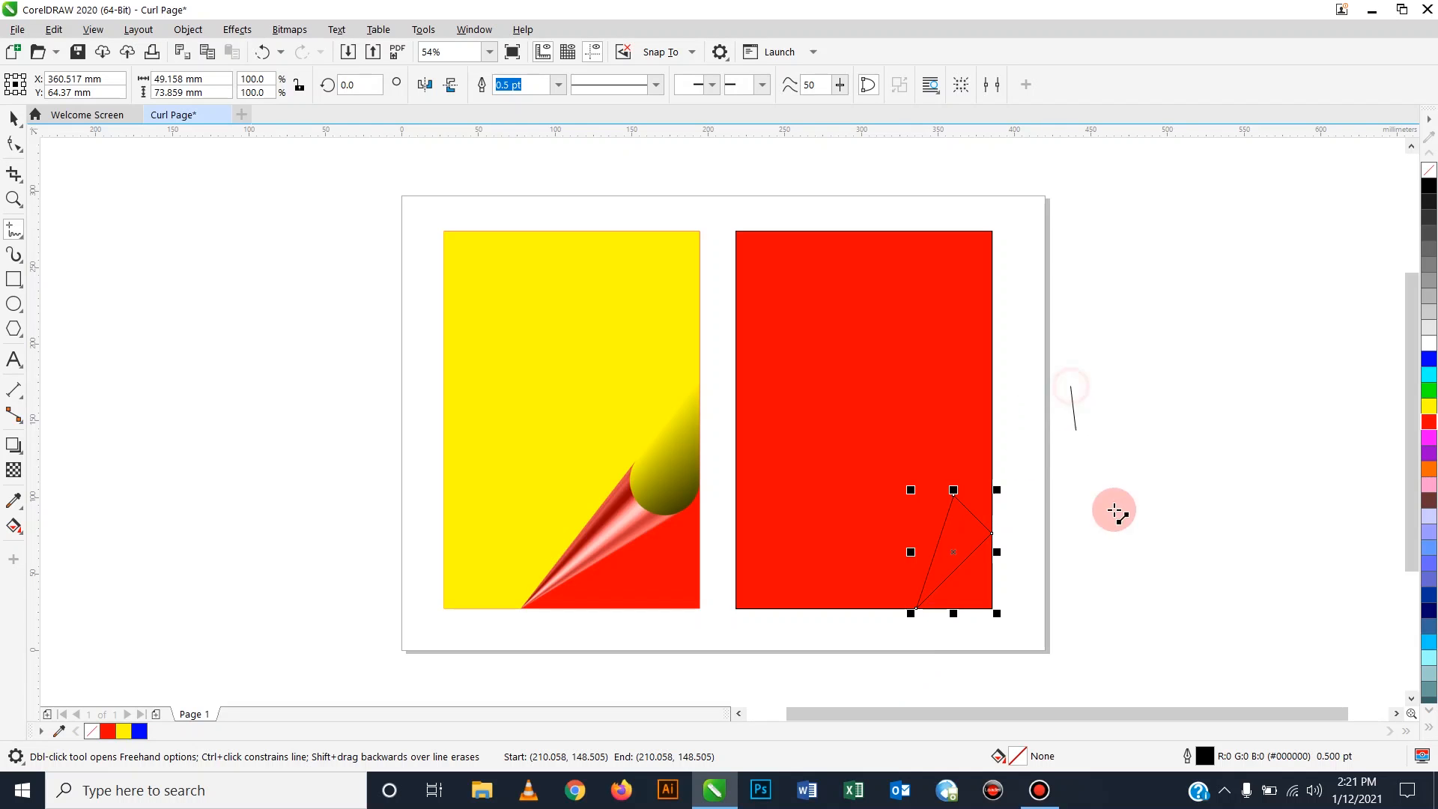
click(1271, 276)
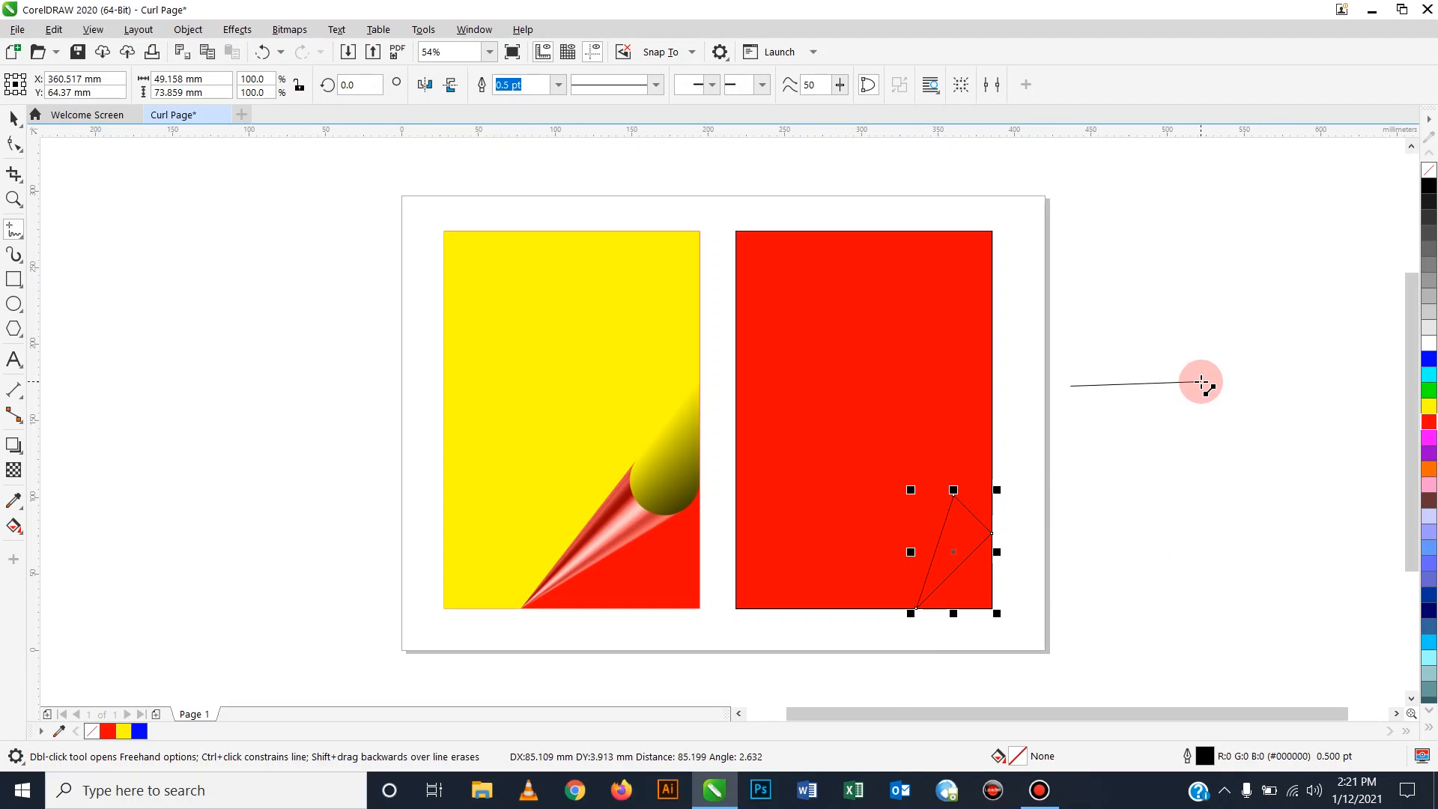
click(1241, 386)
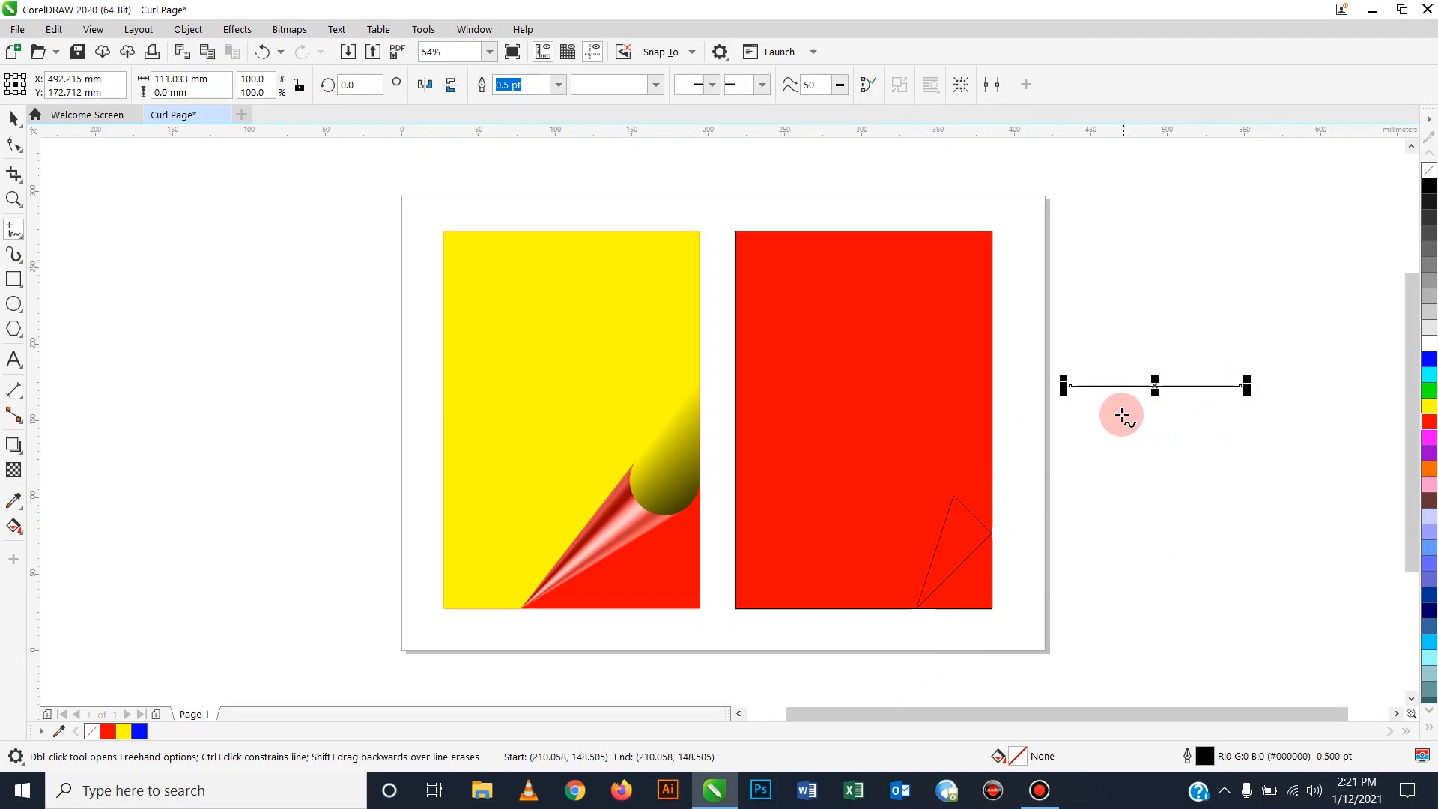
click(1077, 480)
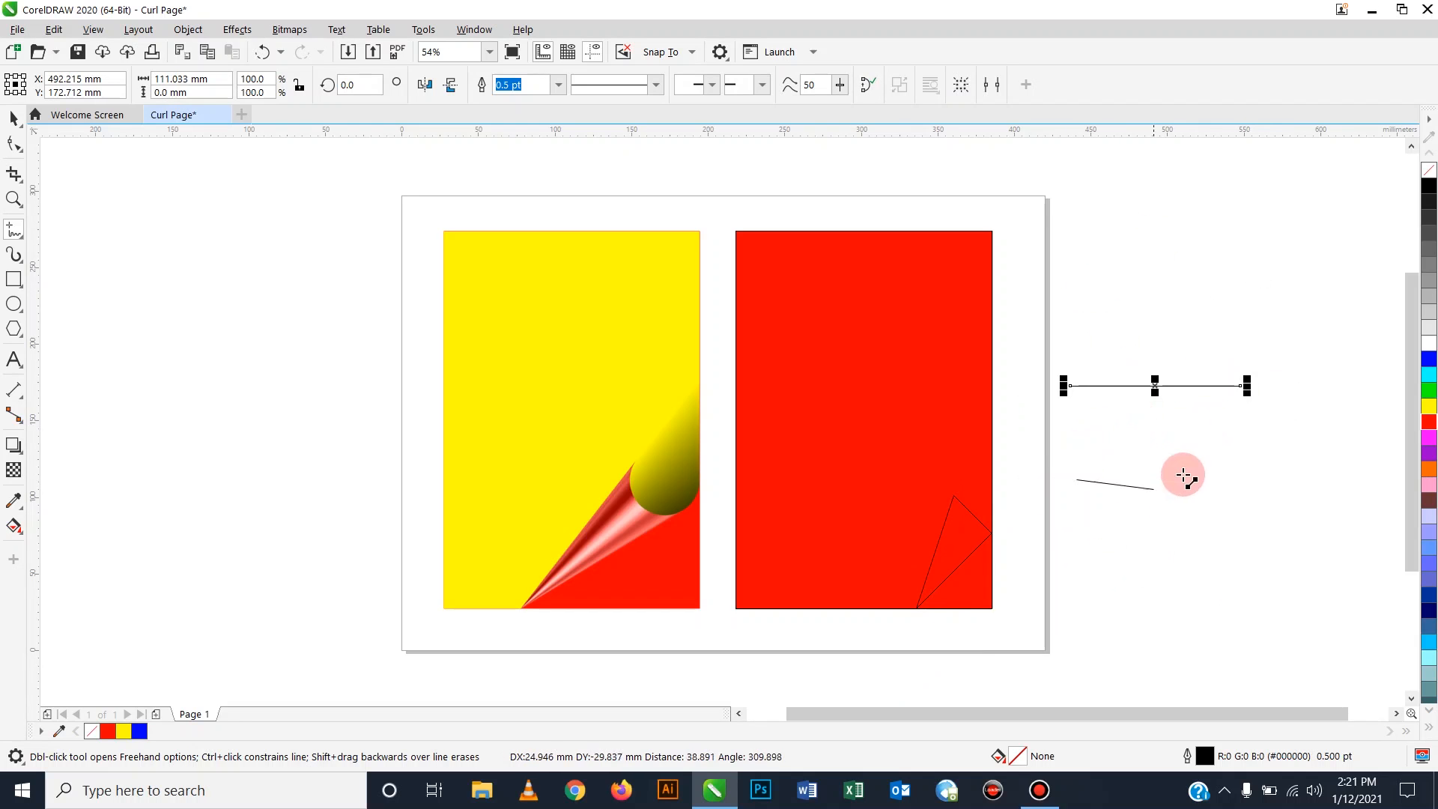
click(1238, 483)
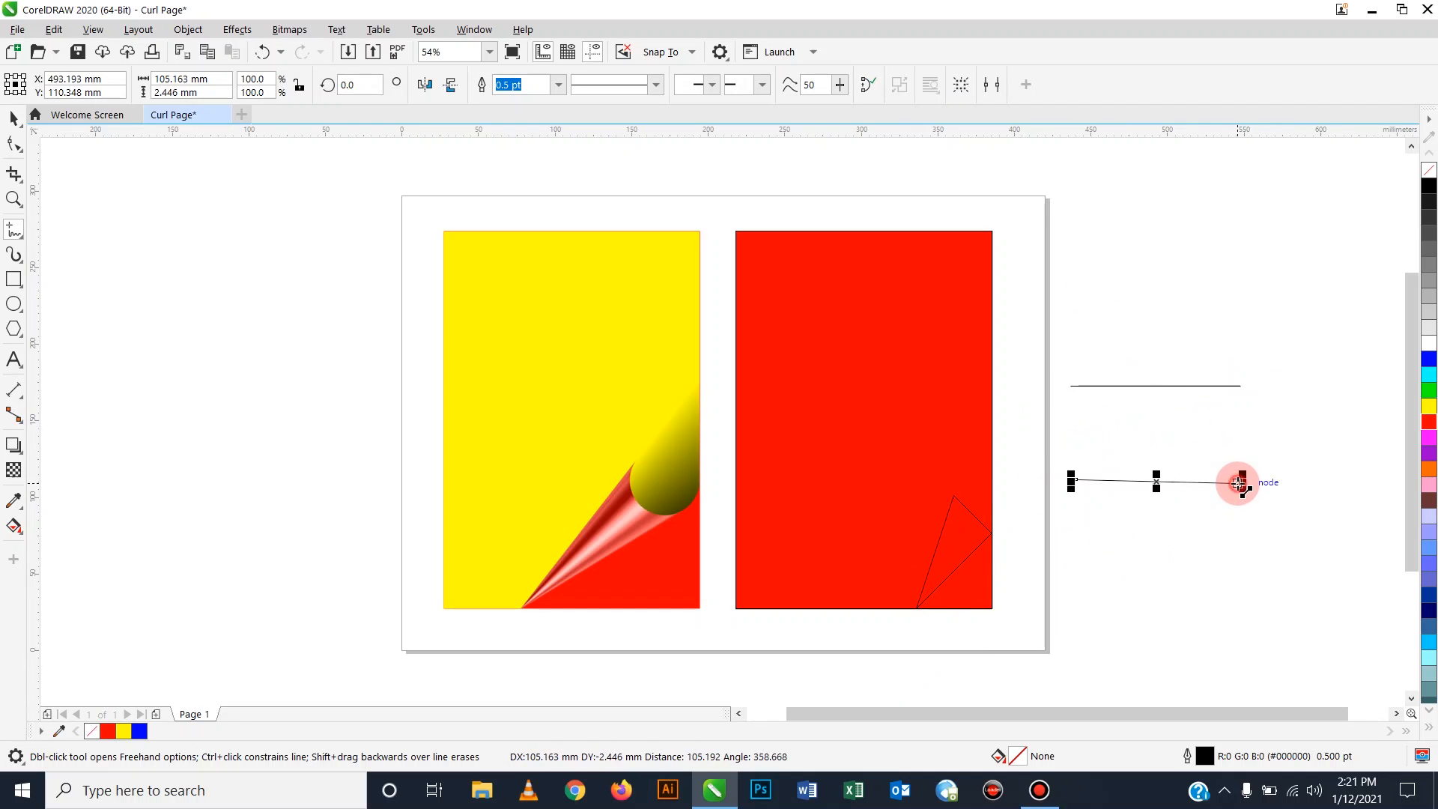
click(1240, 484)
double_click(1257, 555)
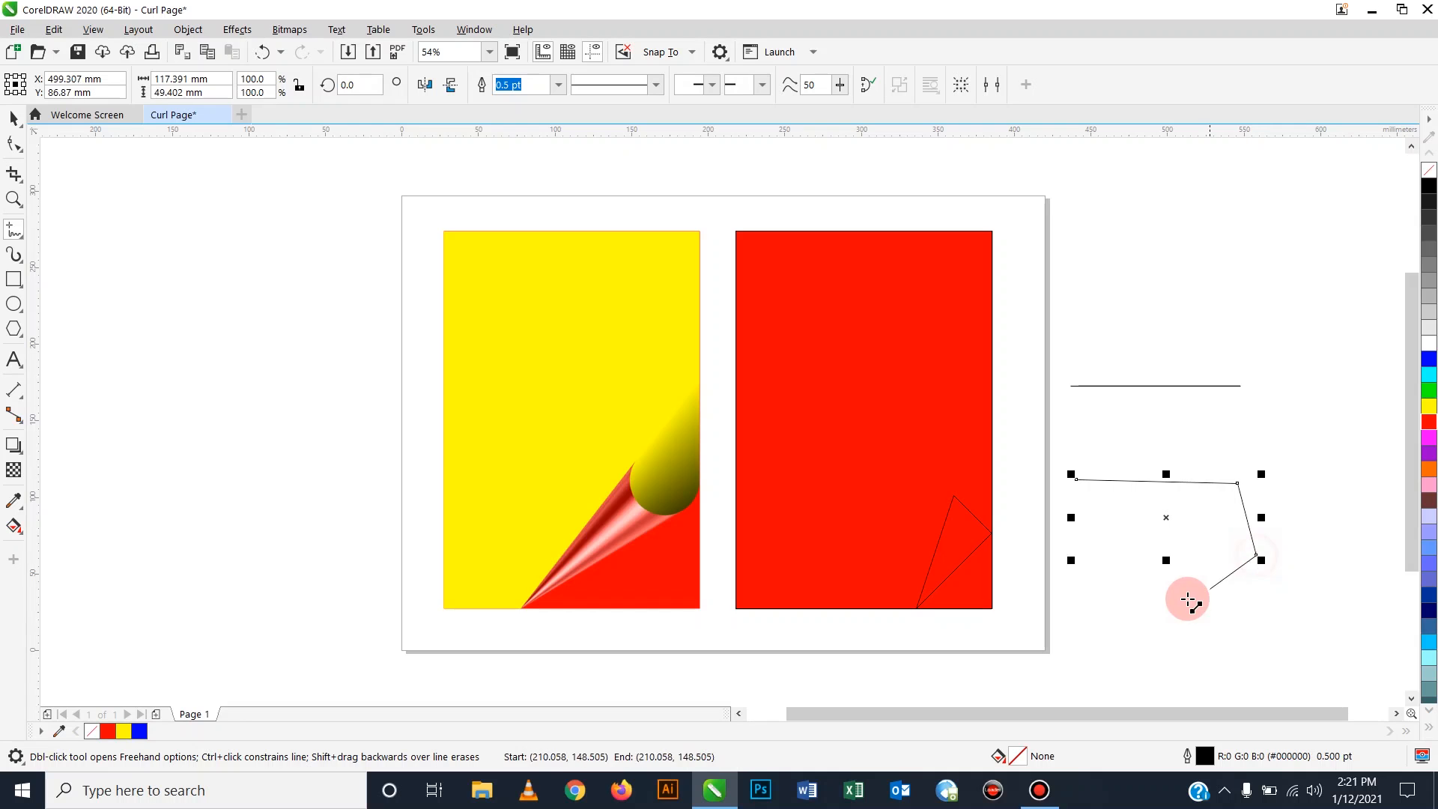
double_click(1170, 612)
click(1071, 476)
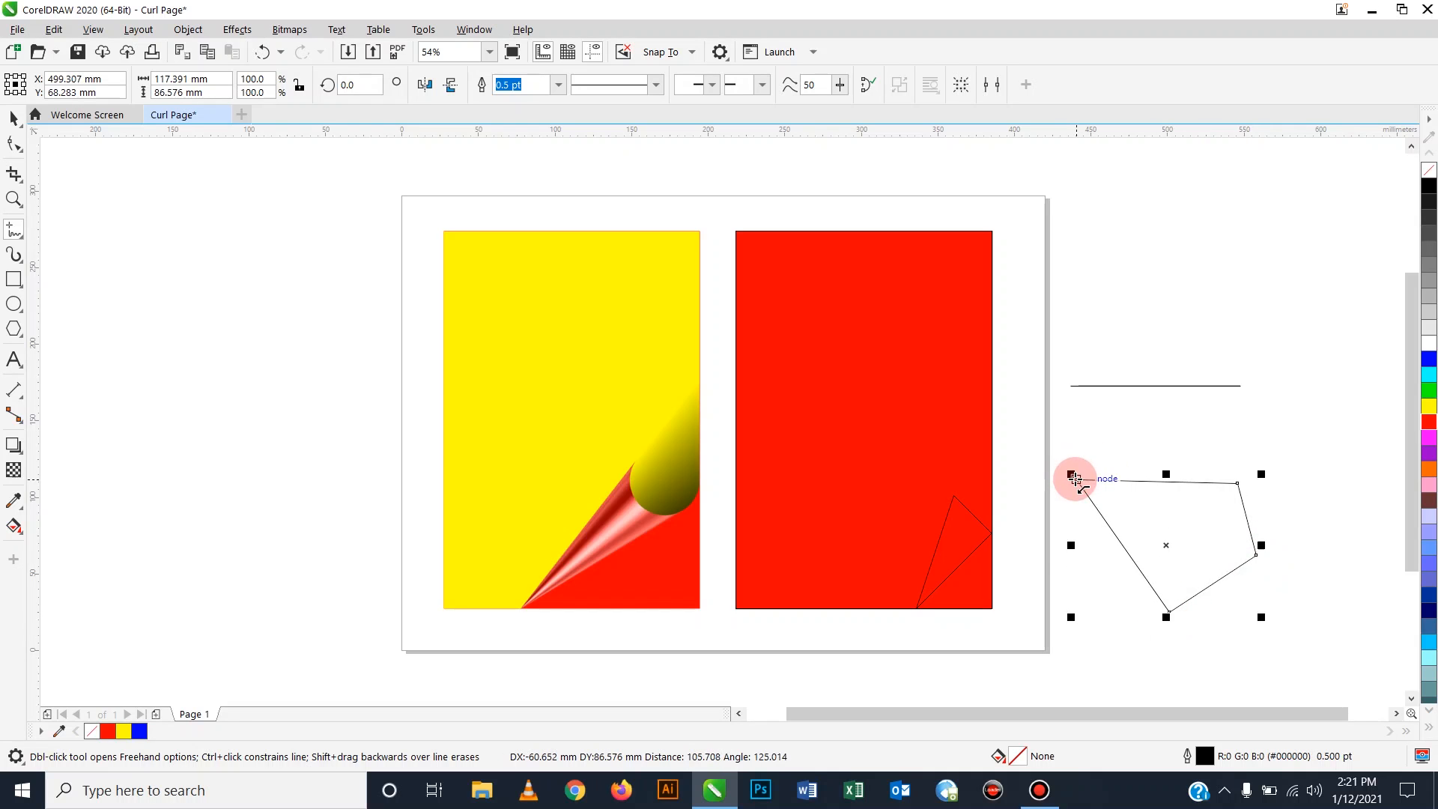
Marquee-select and delete the scratch line and polygon, leaving the triangle selected.
click(12, 117)
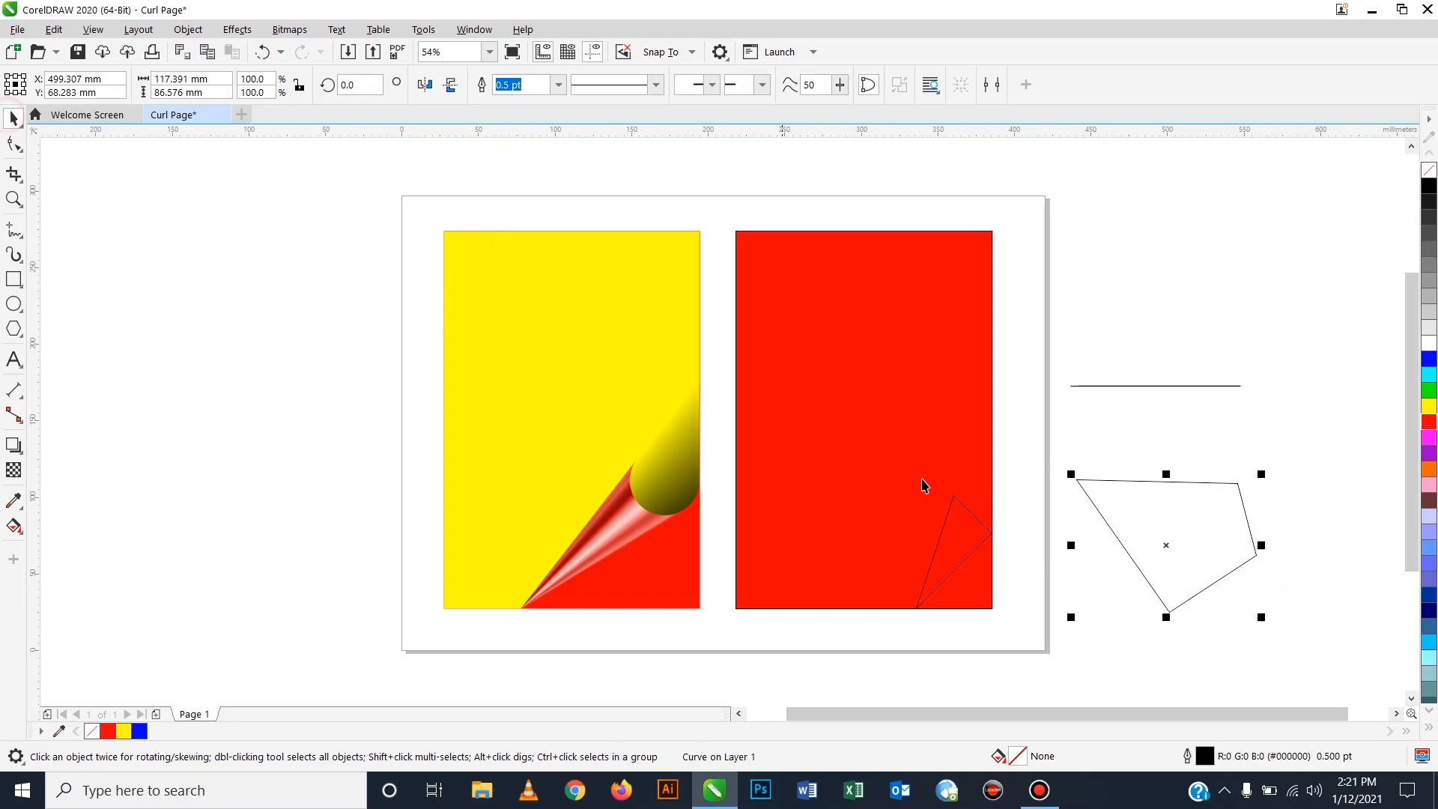
click(1287, 598)
drag(1354, 685, 997, 227)
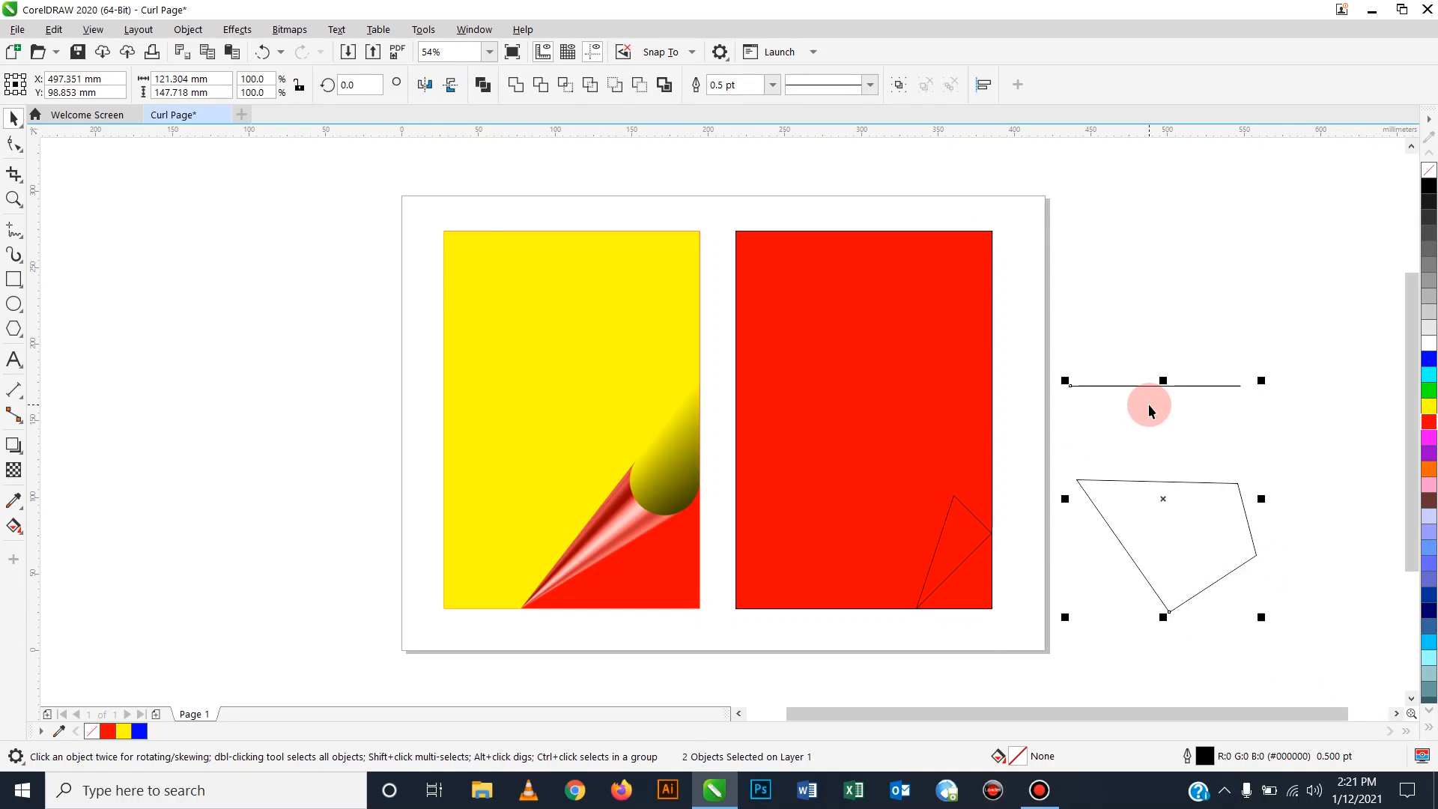
key(Delete)
click(963, 543)
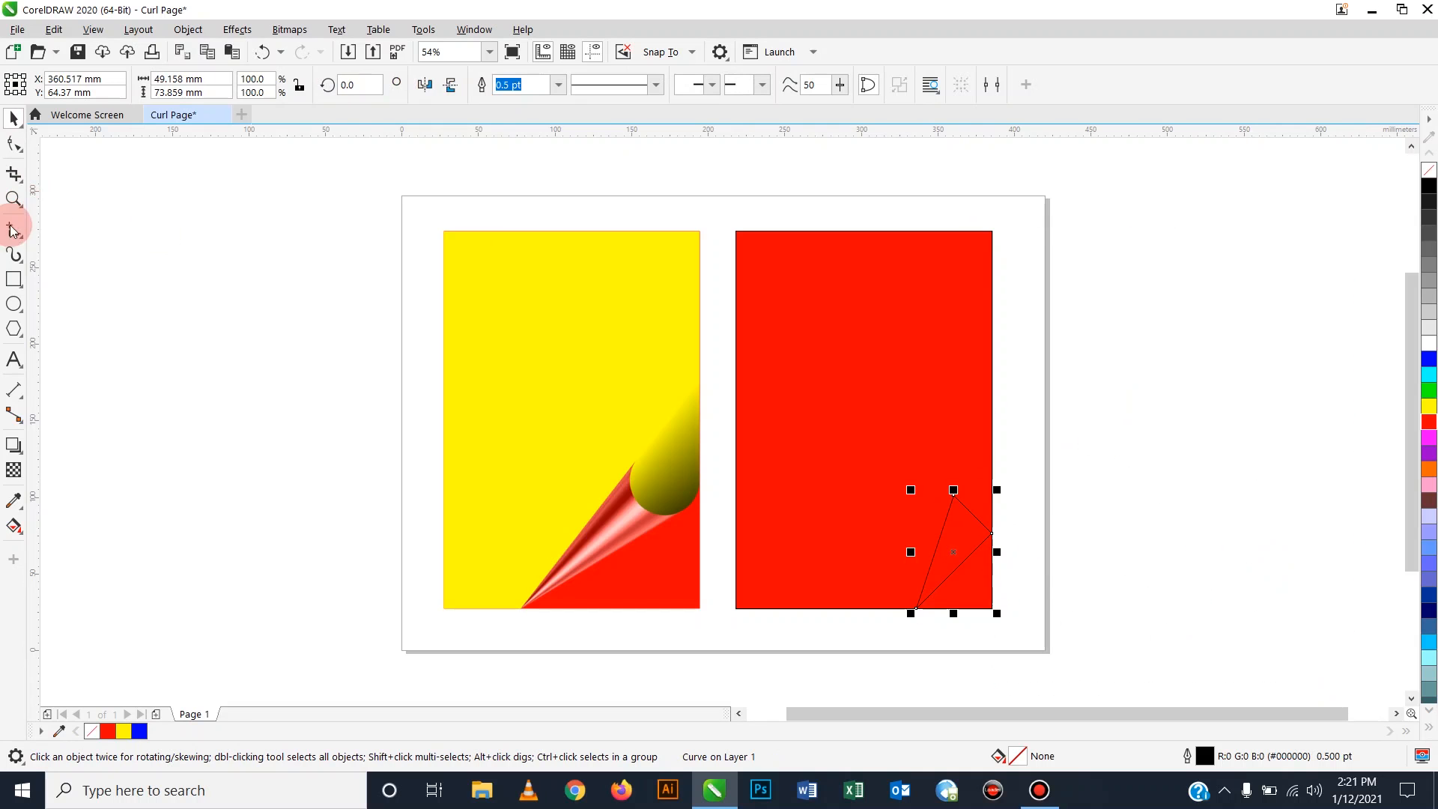
Convert the triangle's upper-right edge to a curve and drag it inward into a concave bend.
click(14, 148)
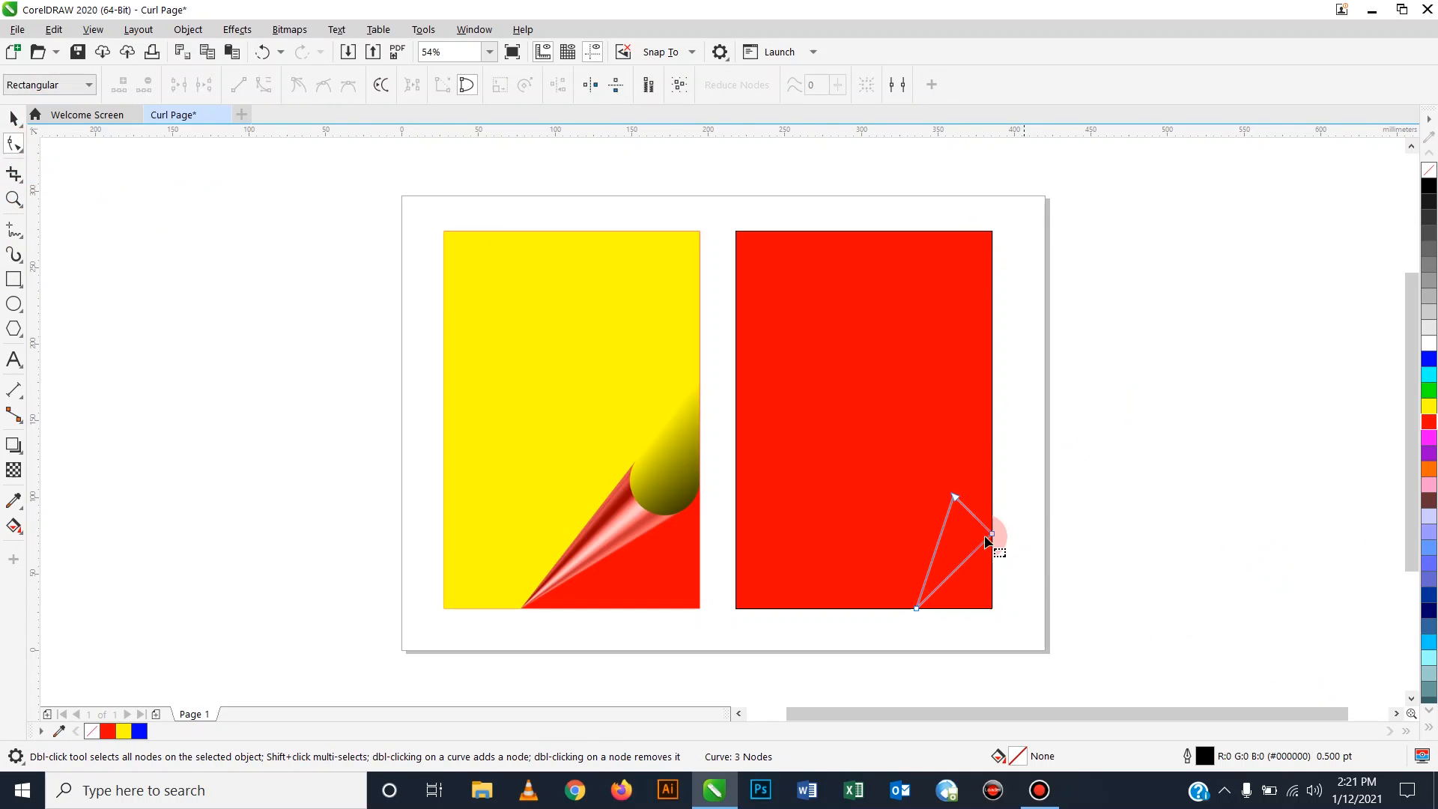
click(972, 514)
right_click(972, 514)
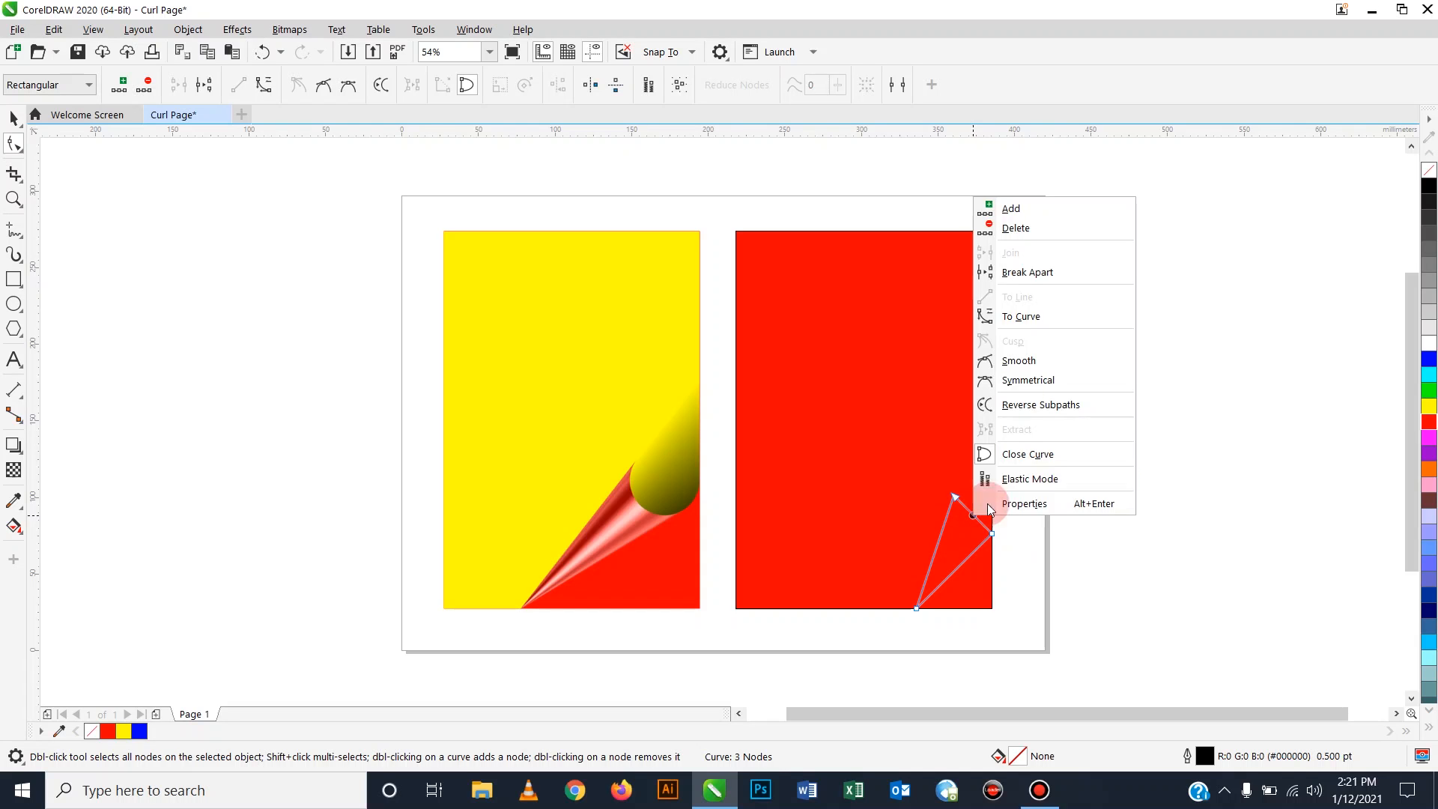
click(1051, 317)
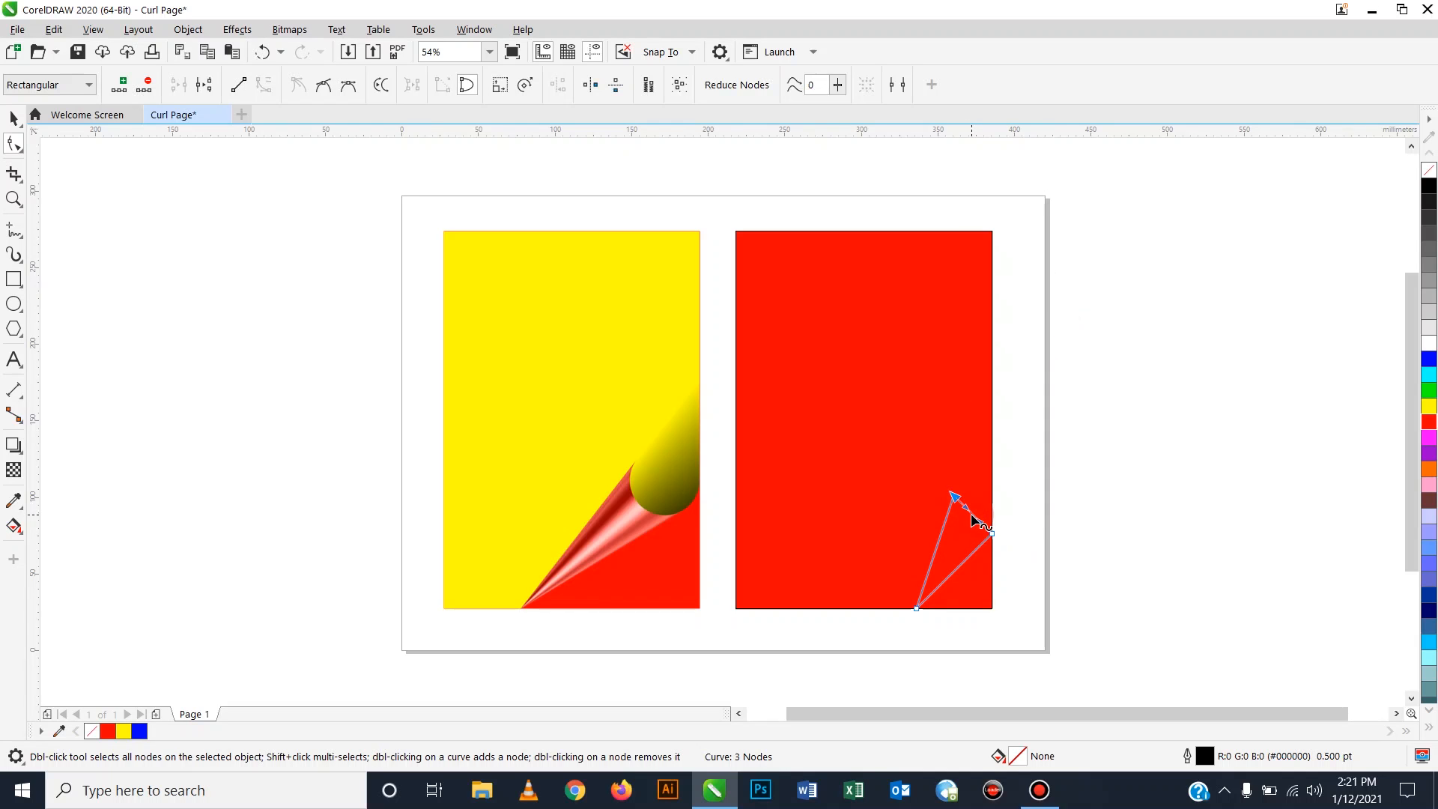
drag(971, 512, 961, 525)
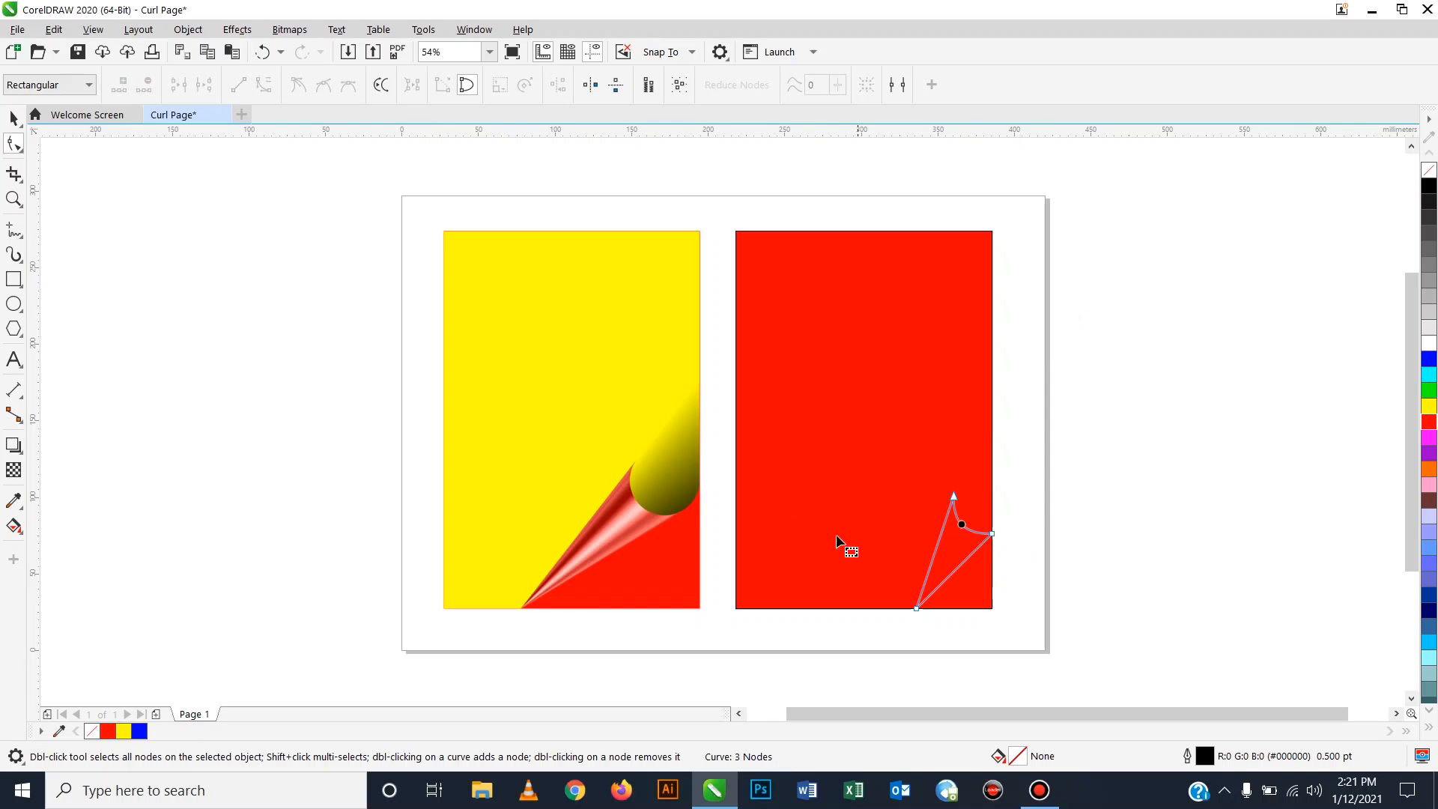
click(15, 118)
Give the curved folded-corner triangle on the red rectangle a yellow fill from the palette.
click(1319, 577)
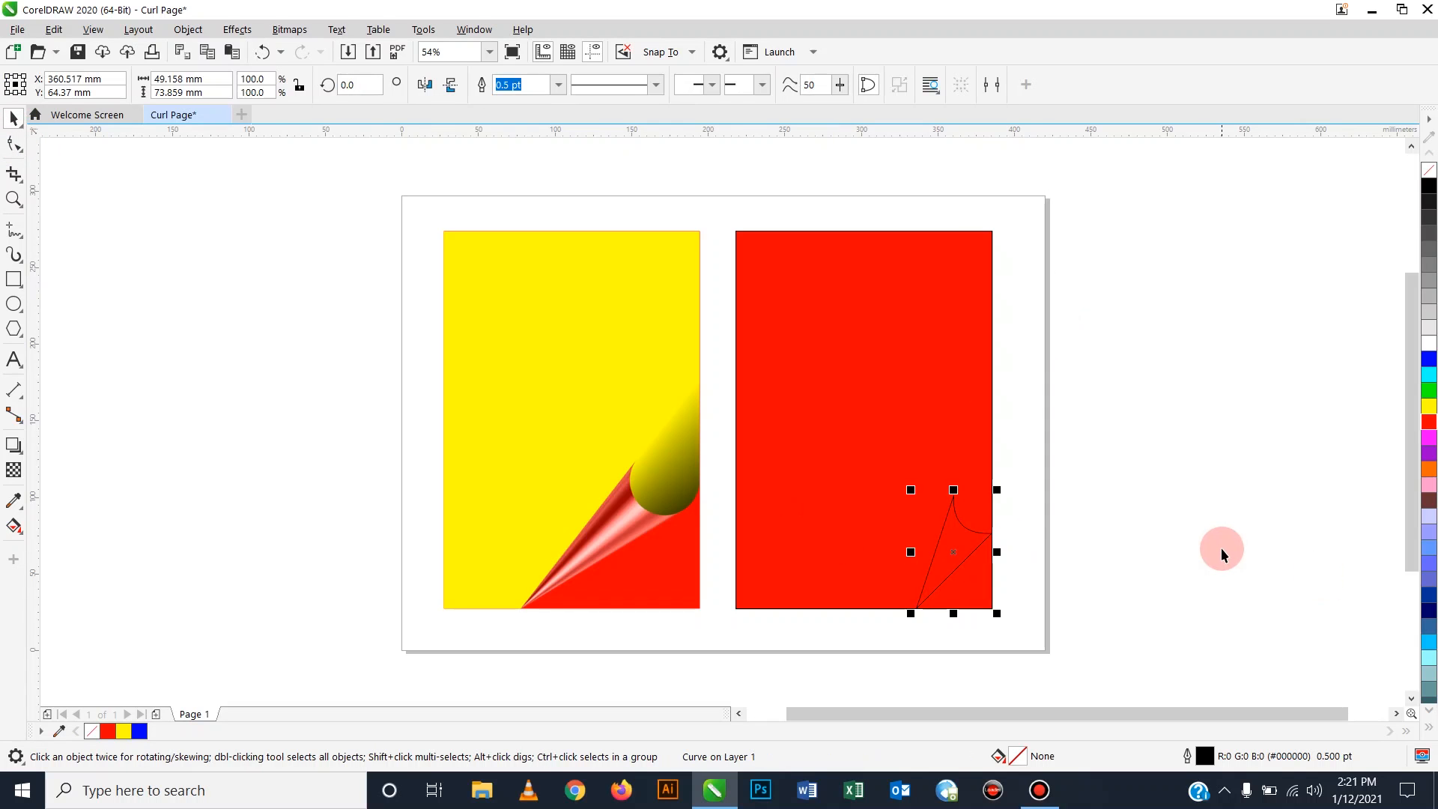
click(1223, 552)
click(966, 537)
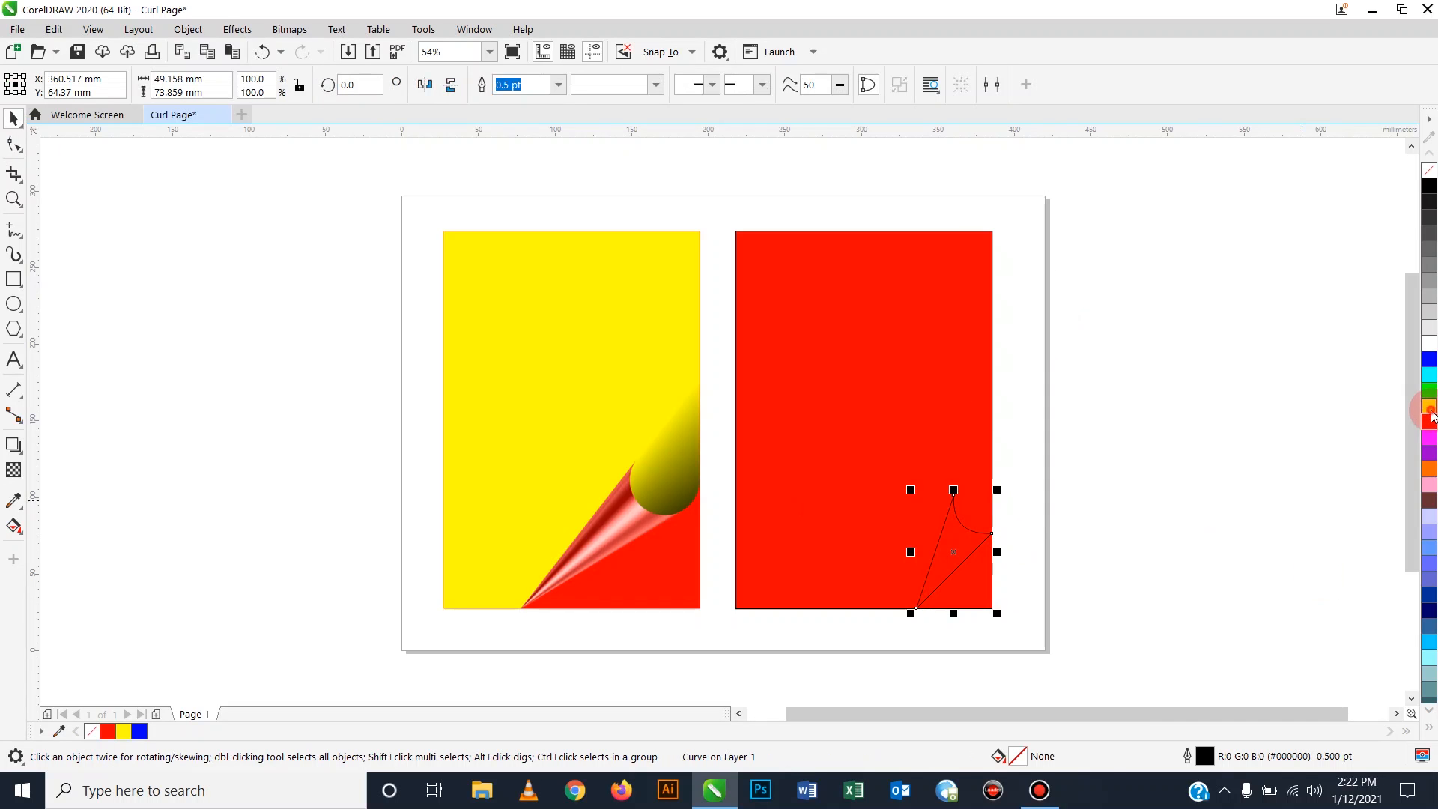
click(1430, 409)
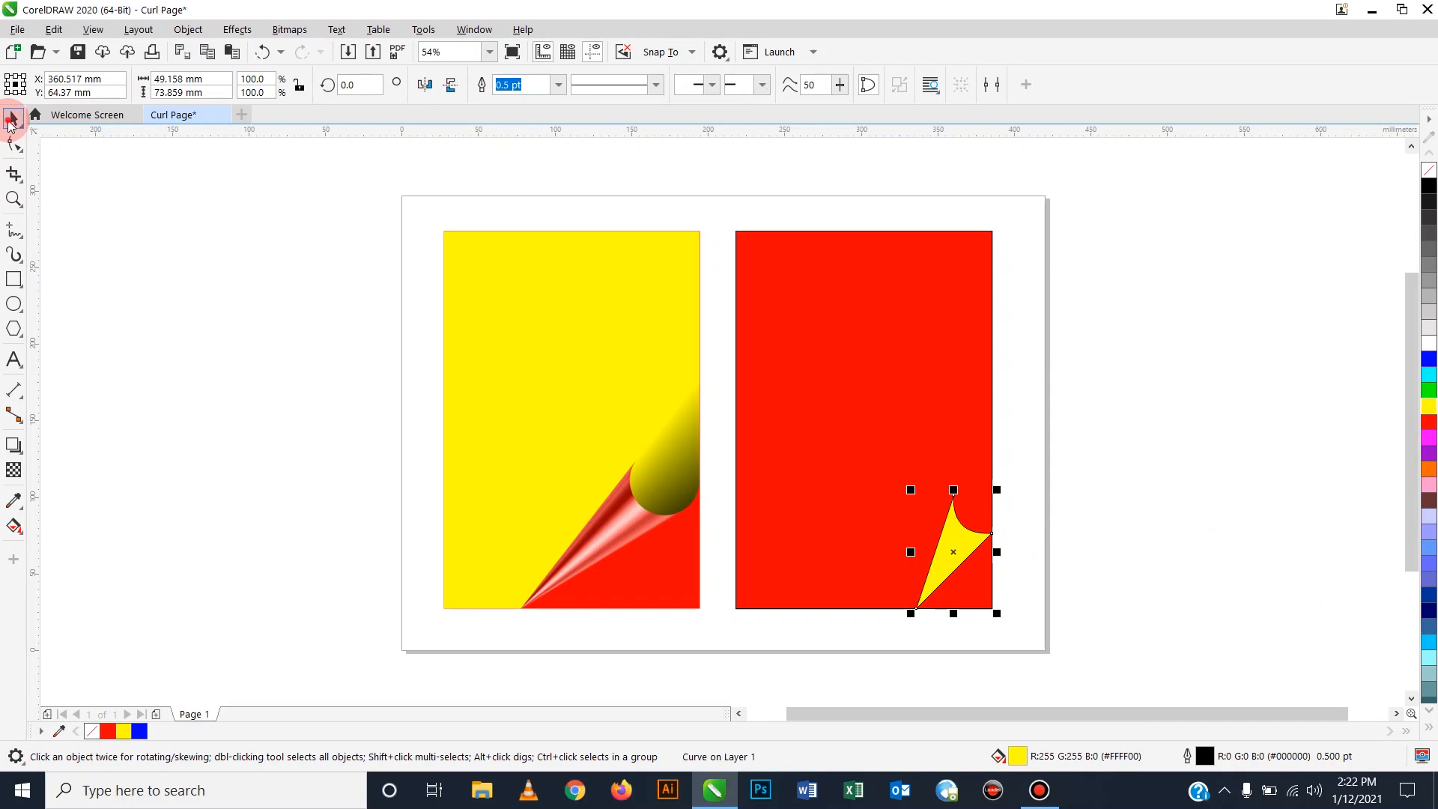
click(230, 320)
click(970, 540)
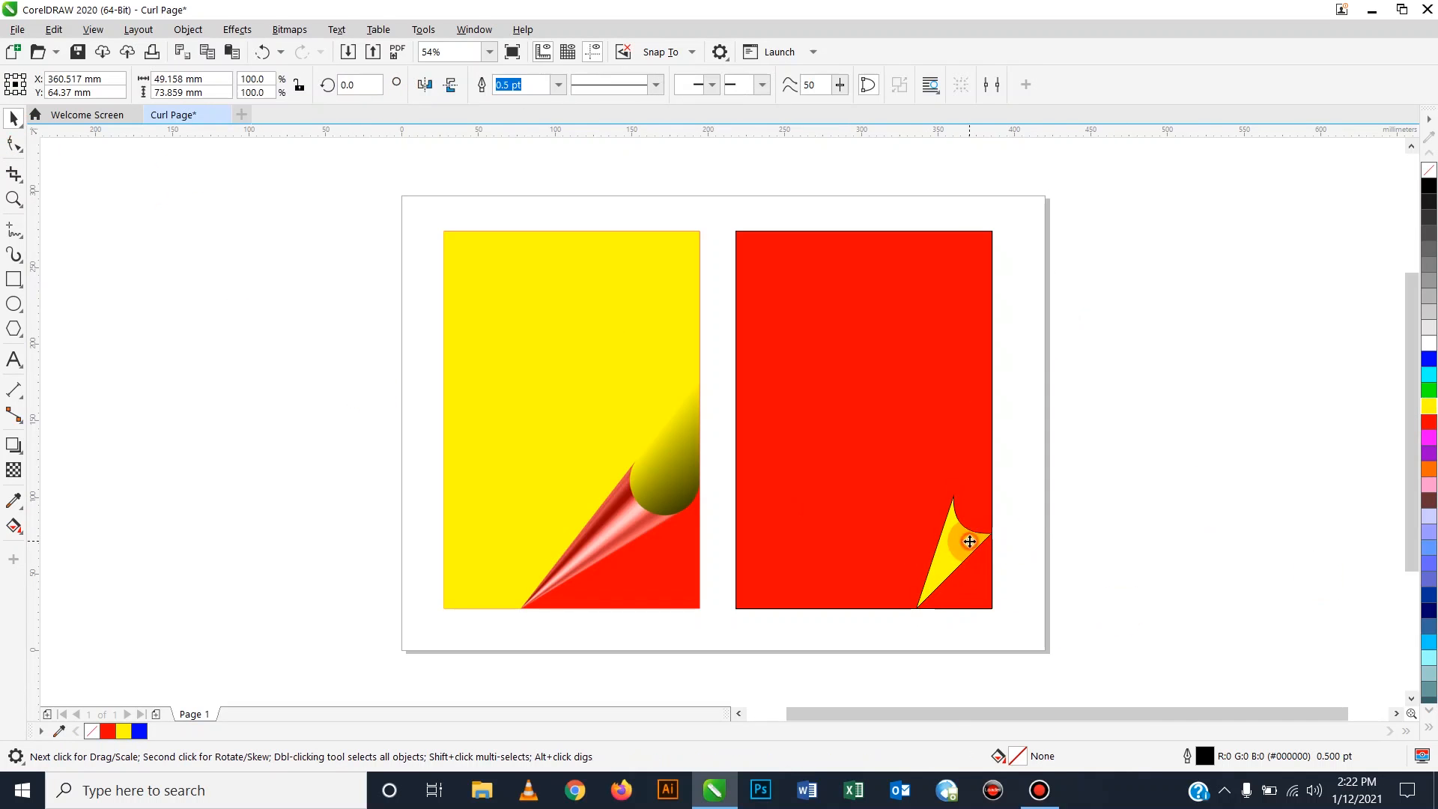
scroll(970, 541, up, 3)
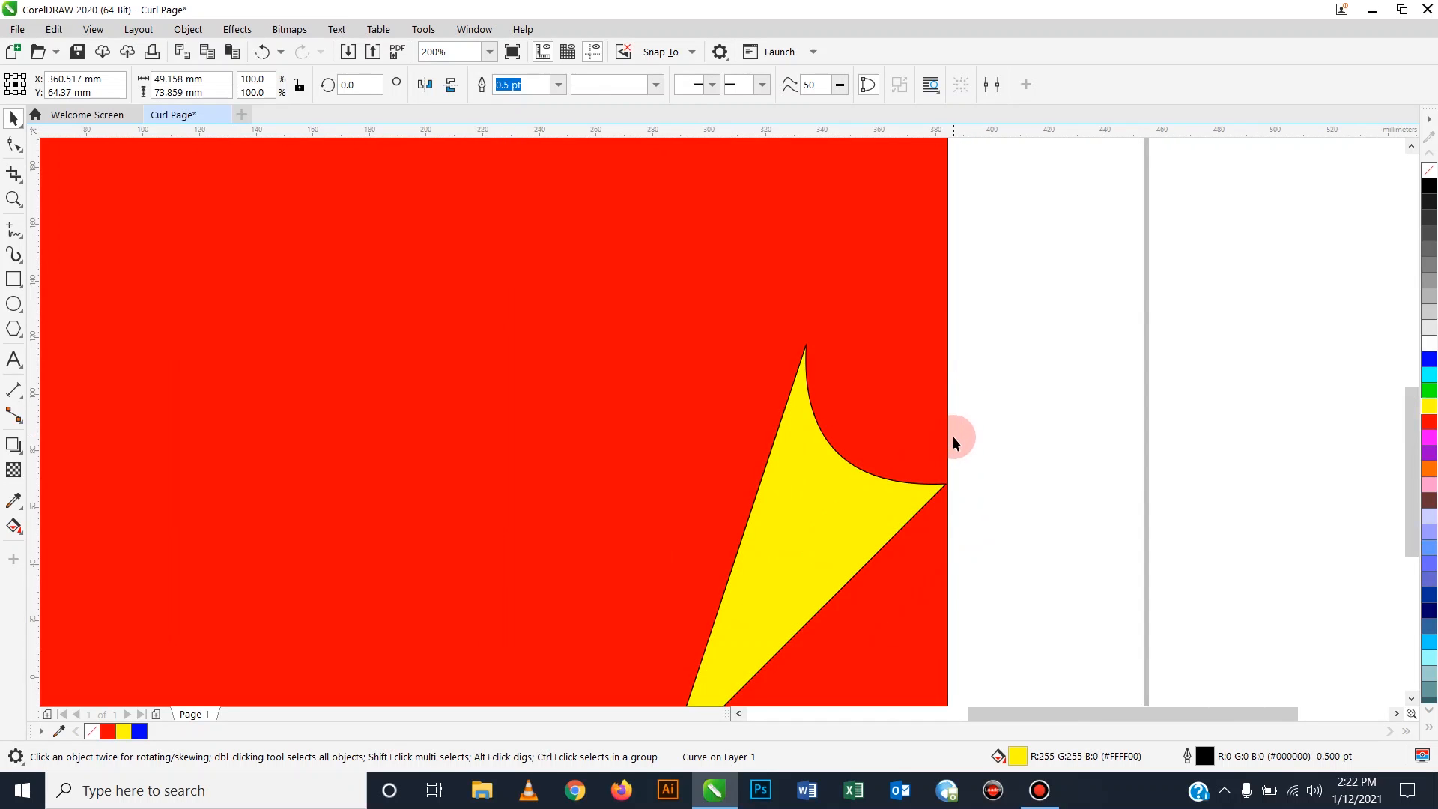
scroll(954, 440, down, 3)
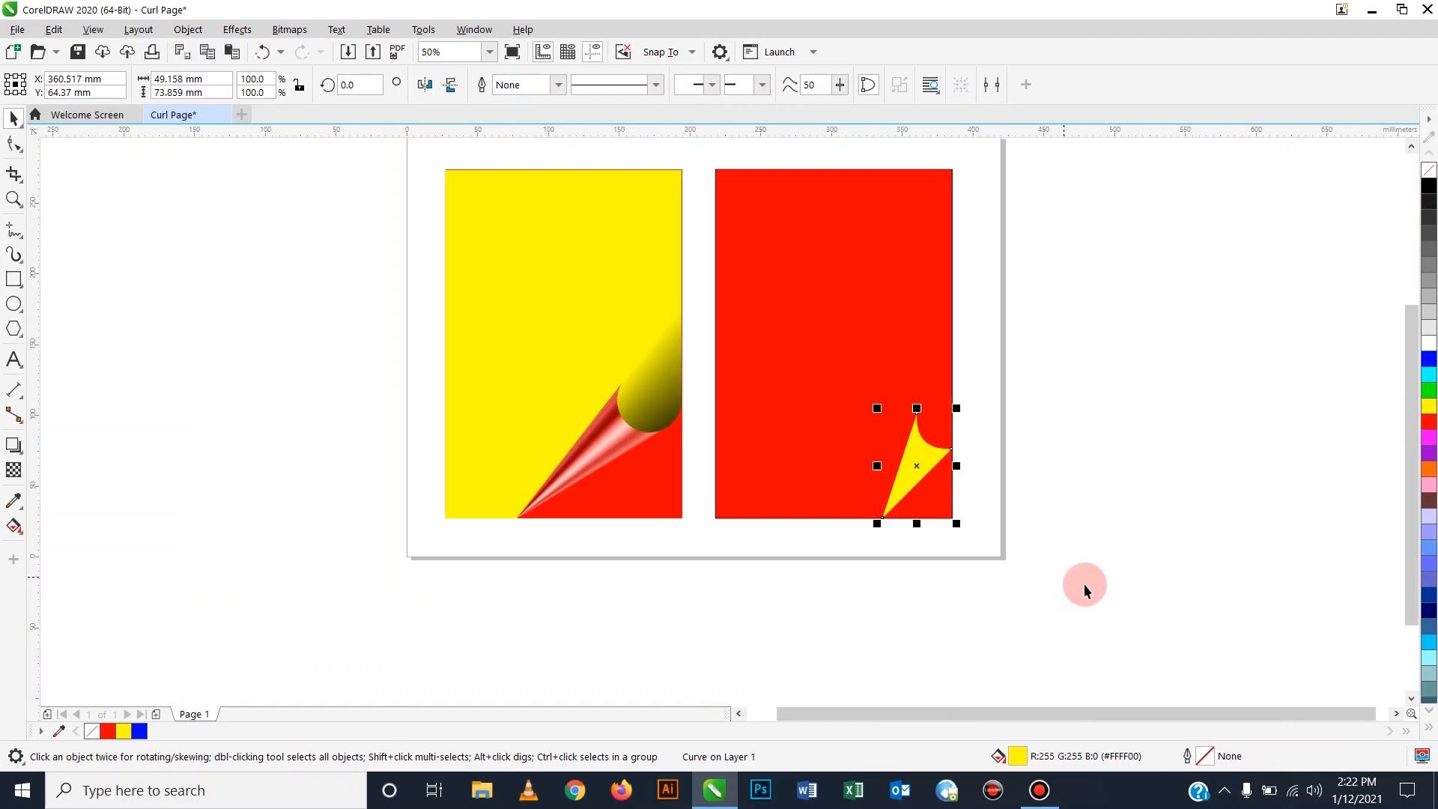
click(1158, 581)
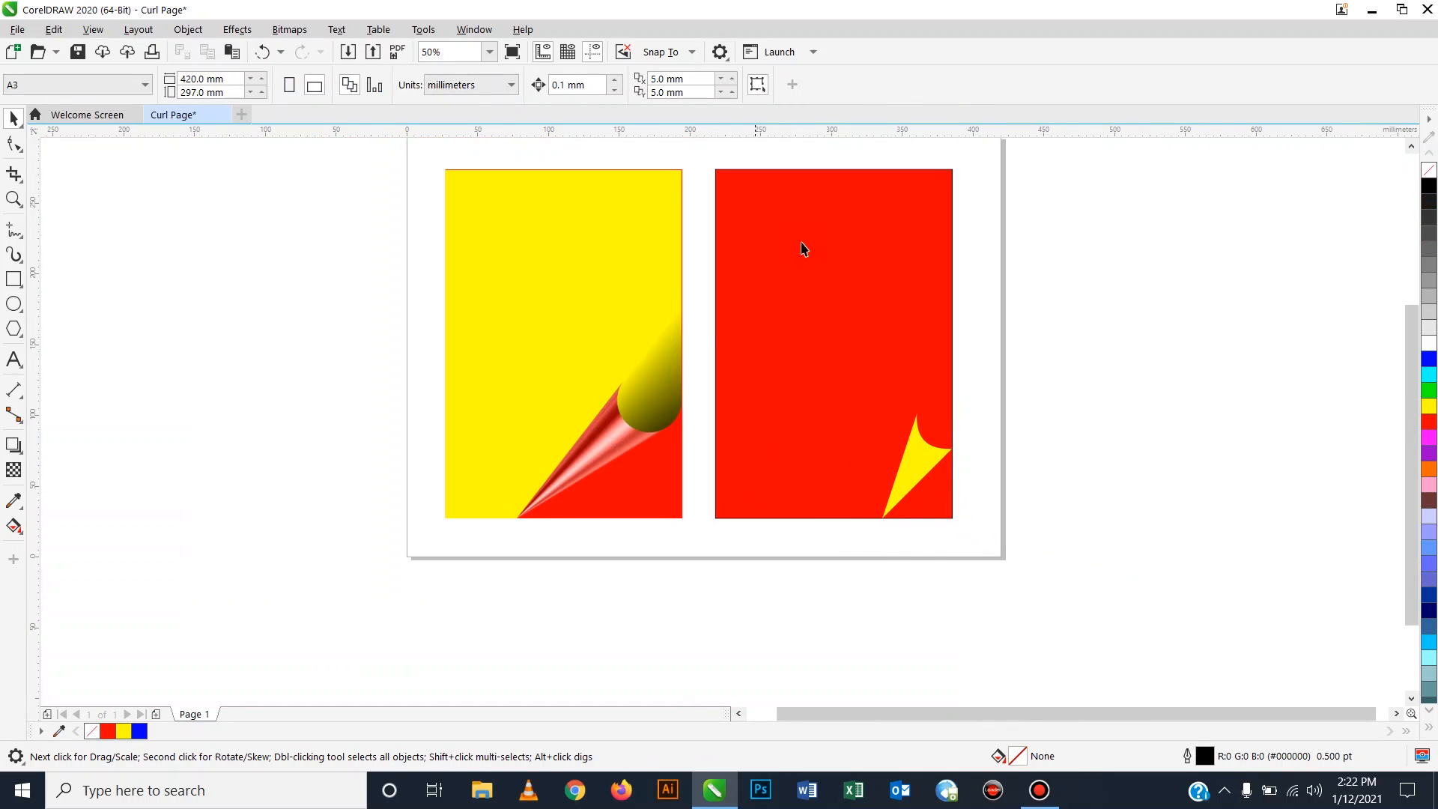
Drag-copy the red rectangle to the right, fill the copy blue and send it to the back of the page.
click(802, 285)
drag(802, 285, 899, 286)
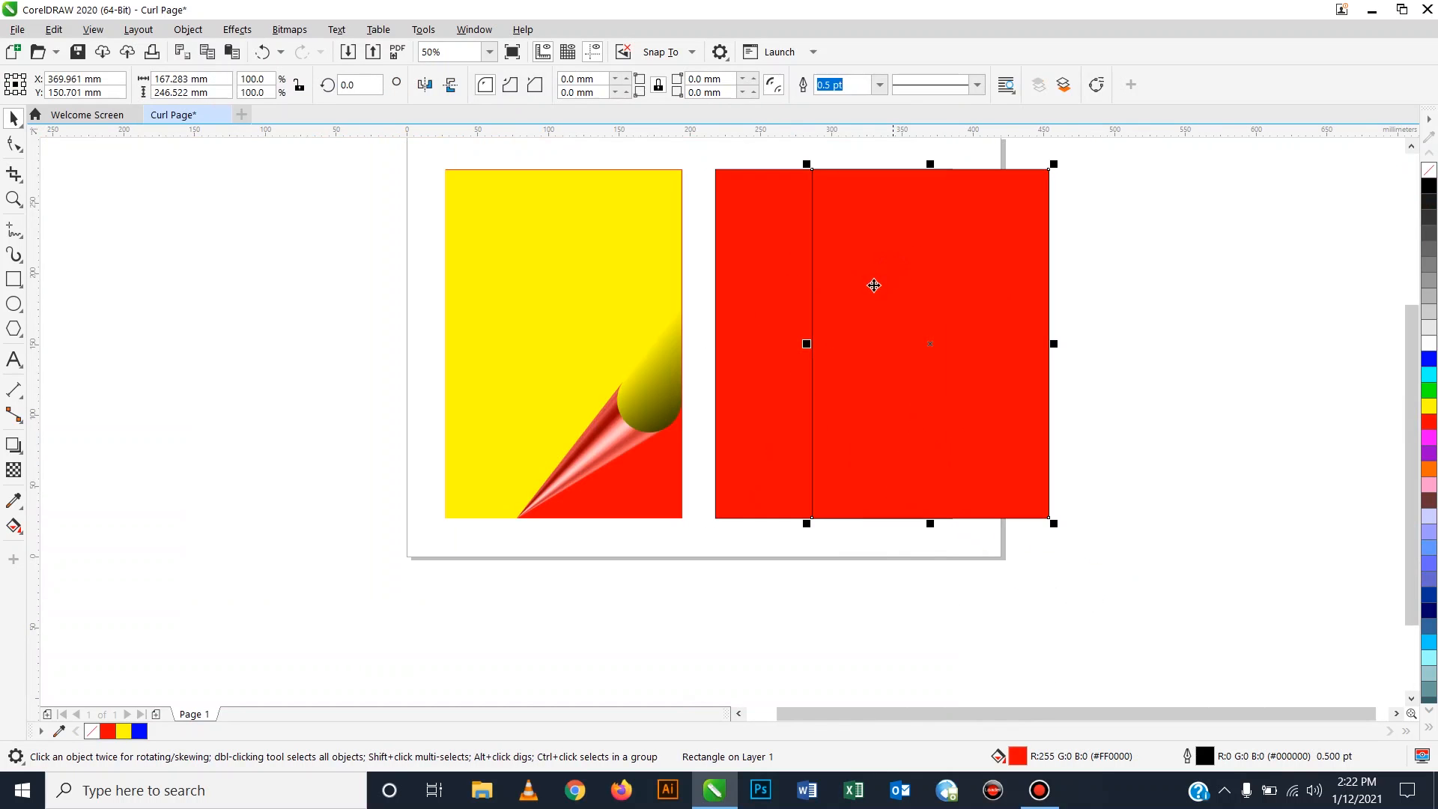
click(1430, 360)
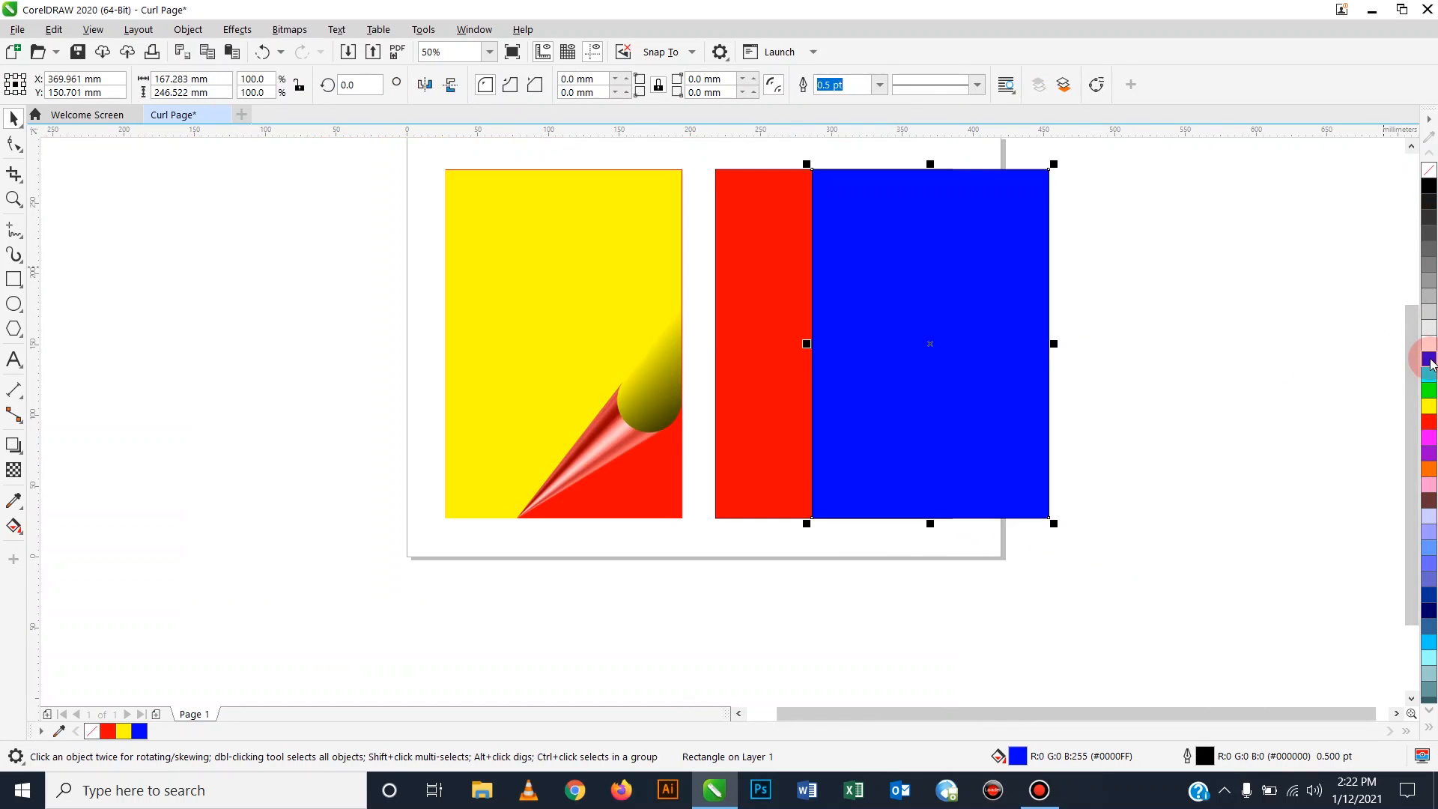
right_click(1003, 272)
mouse_move(1168, 388)
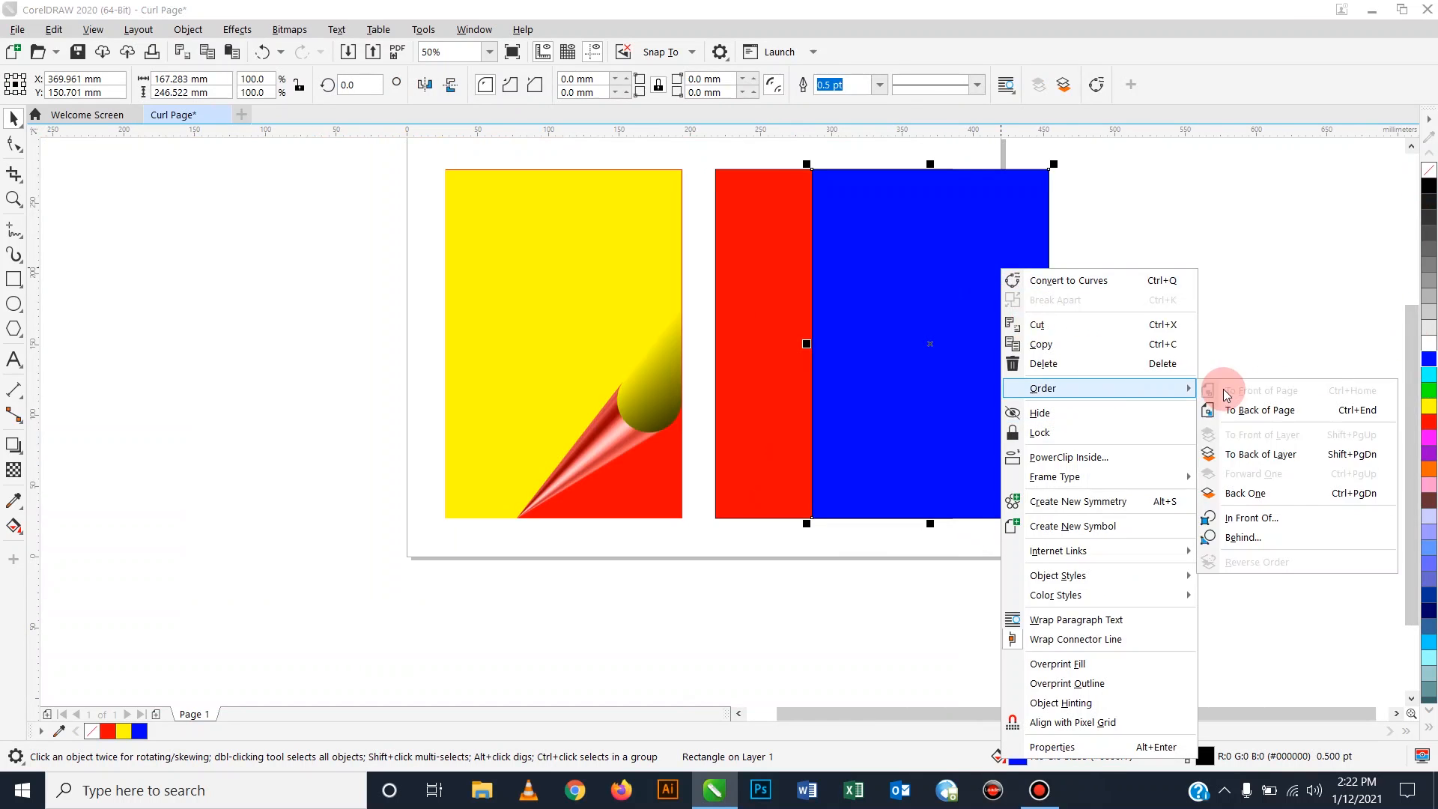
click(1284, 415)
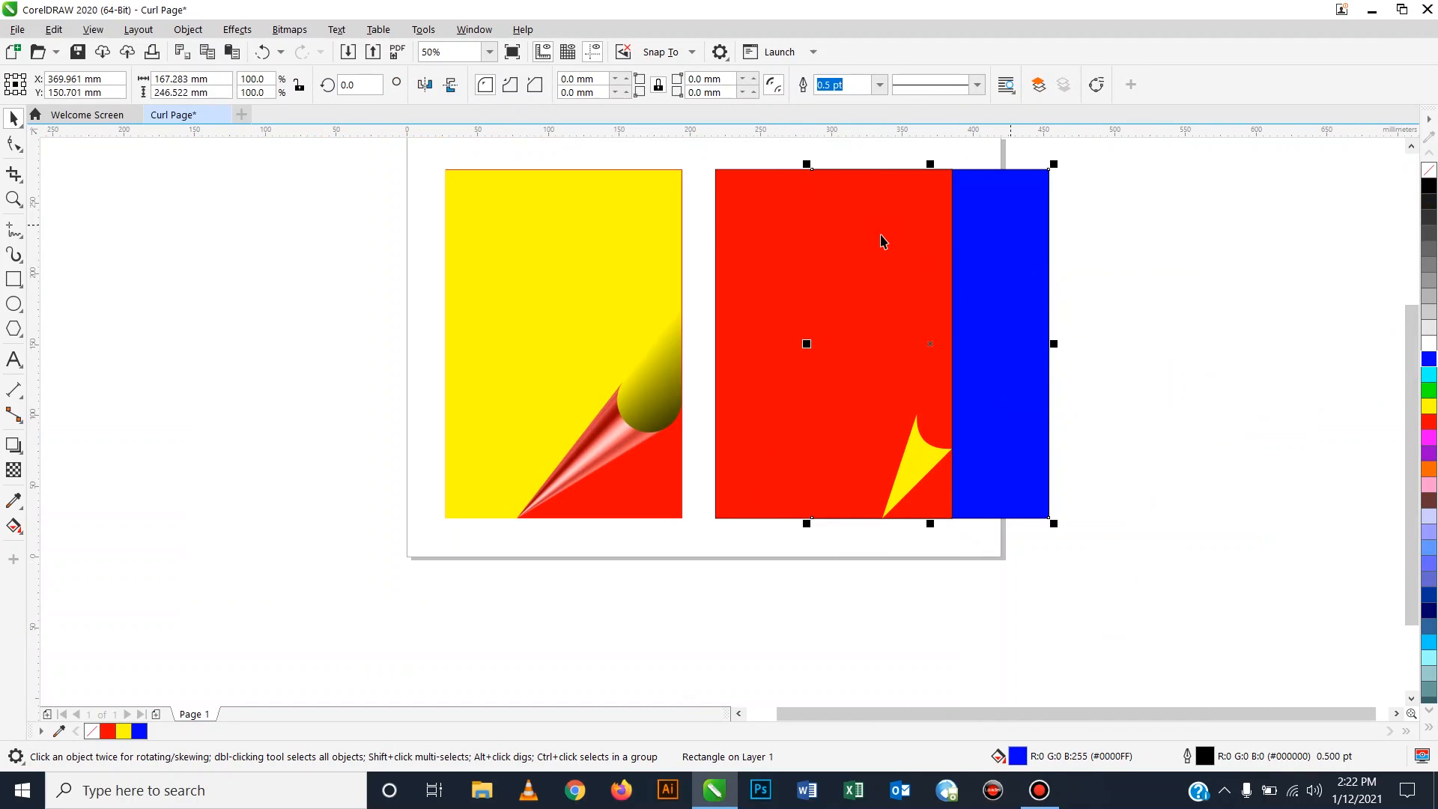
Left-align the blue rectangle with the red one so it hides directly behind it.
shift+click(728, 213)
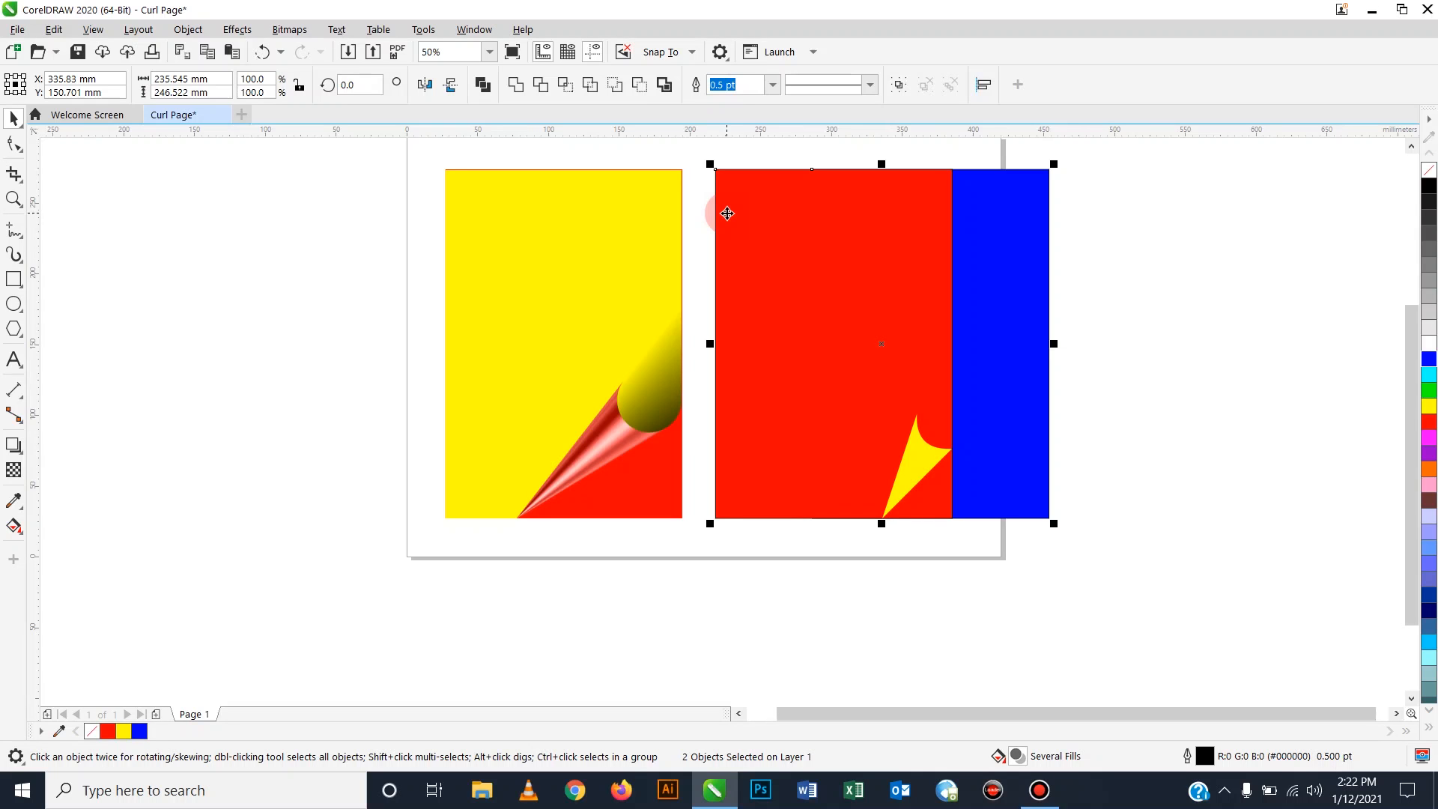
click(1246, 254)
click(1024, 192)
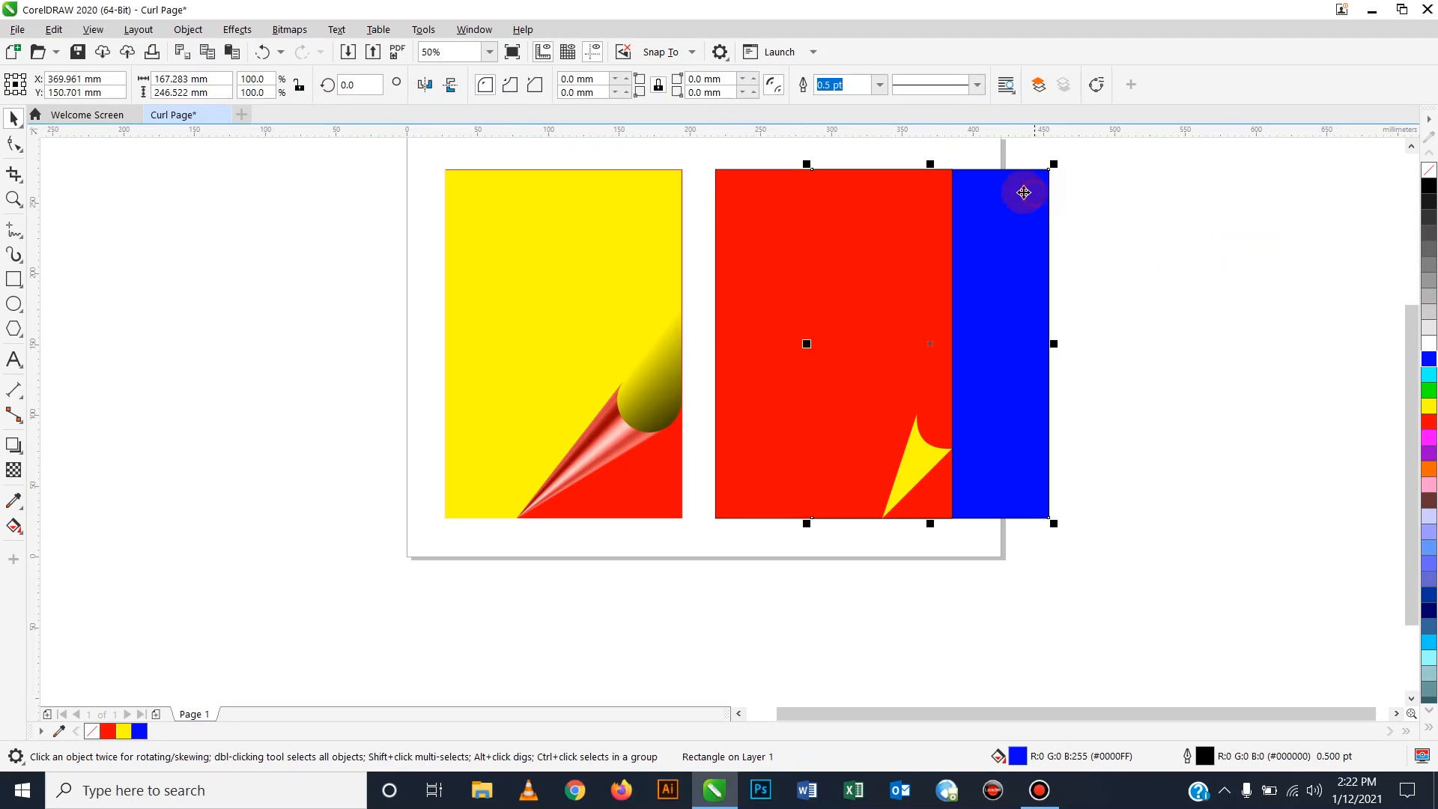
shift+click(724, 219)
key(l)
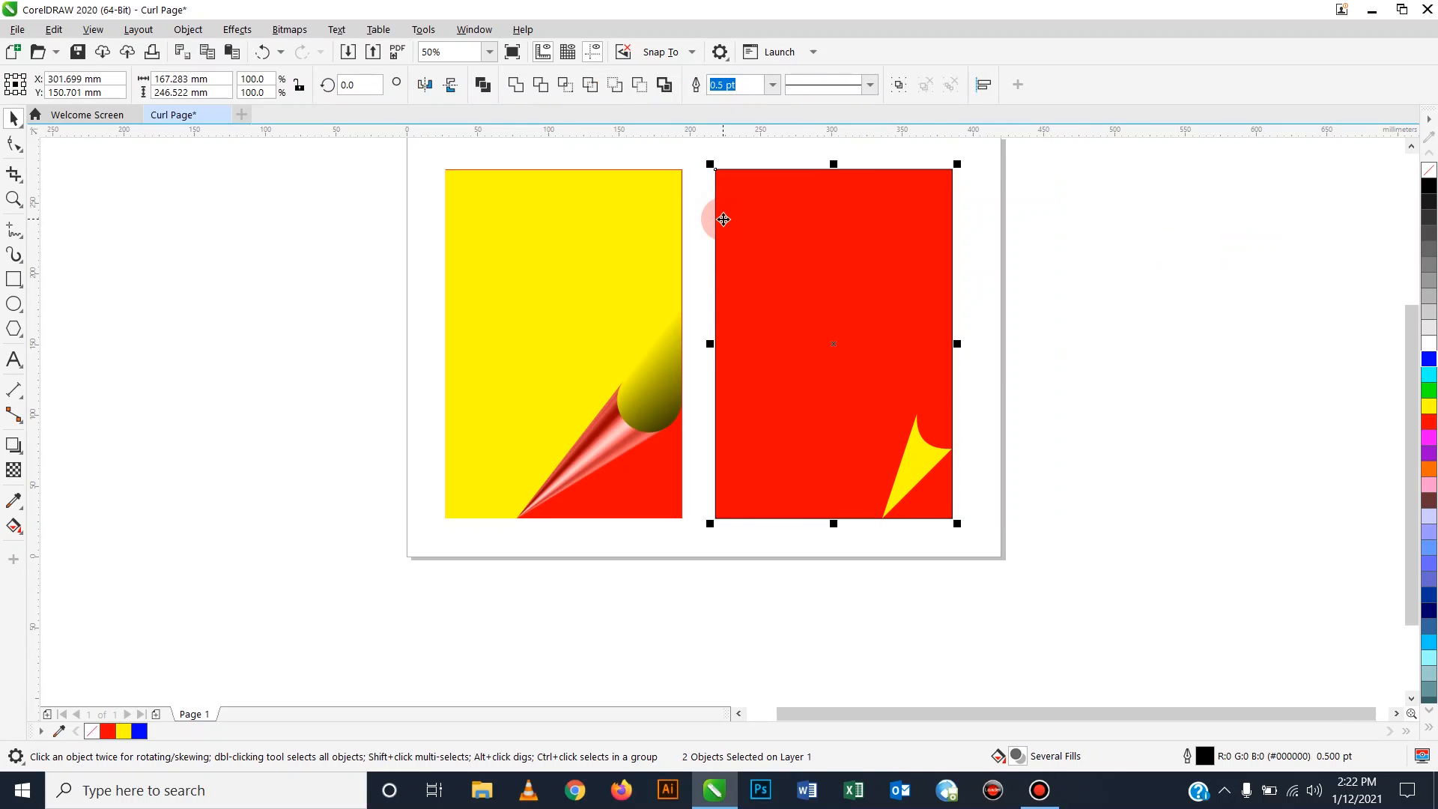
click(1036, 451)
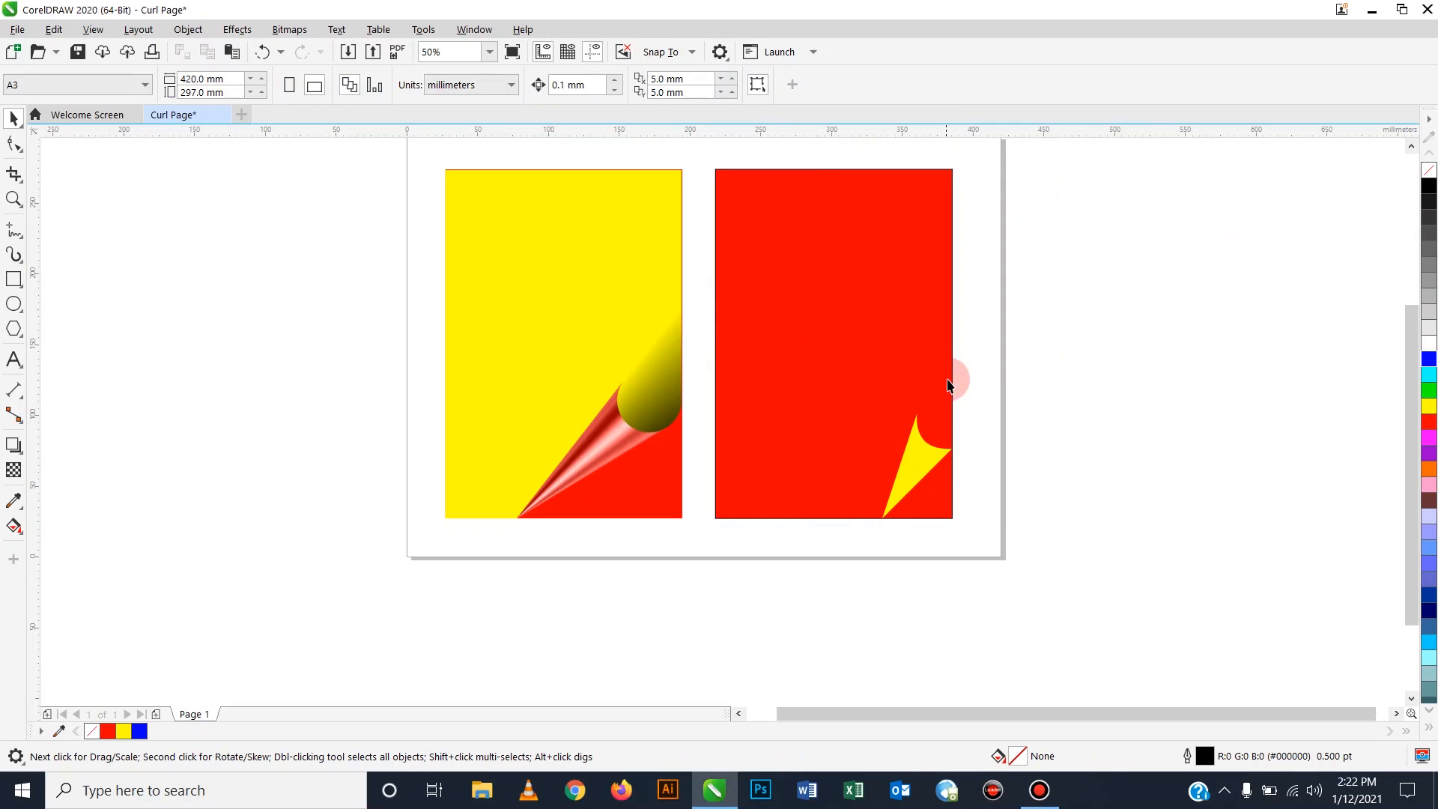
Convert the red rectangle to curves via the Object menu.
click(944, 520)
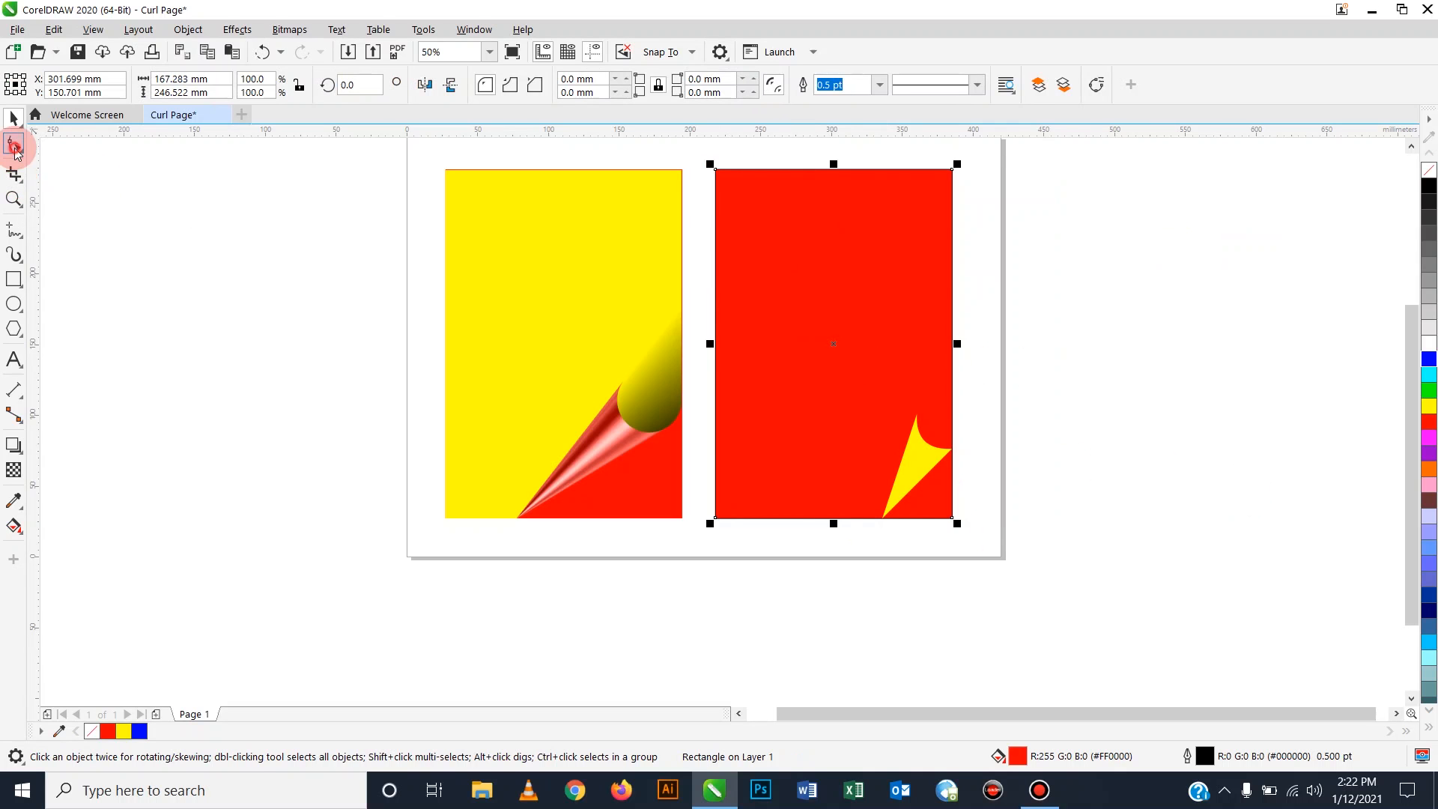
click(13, 144)
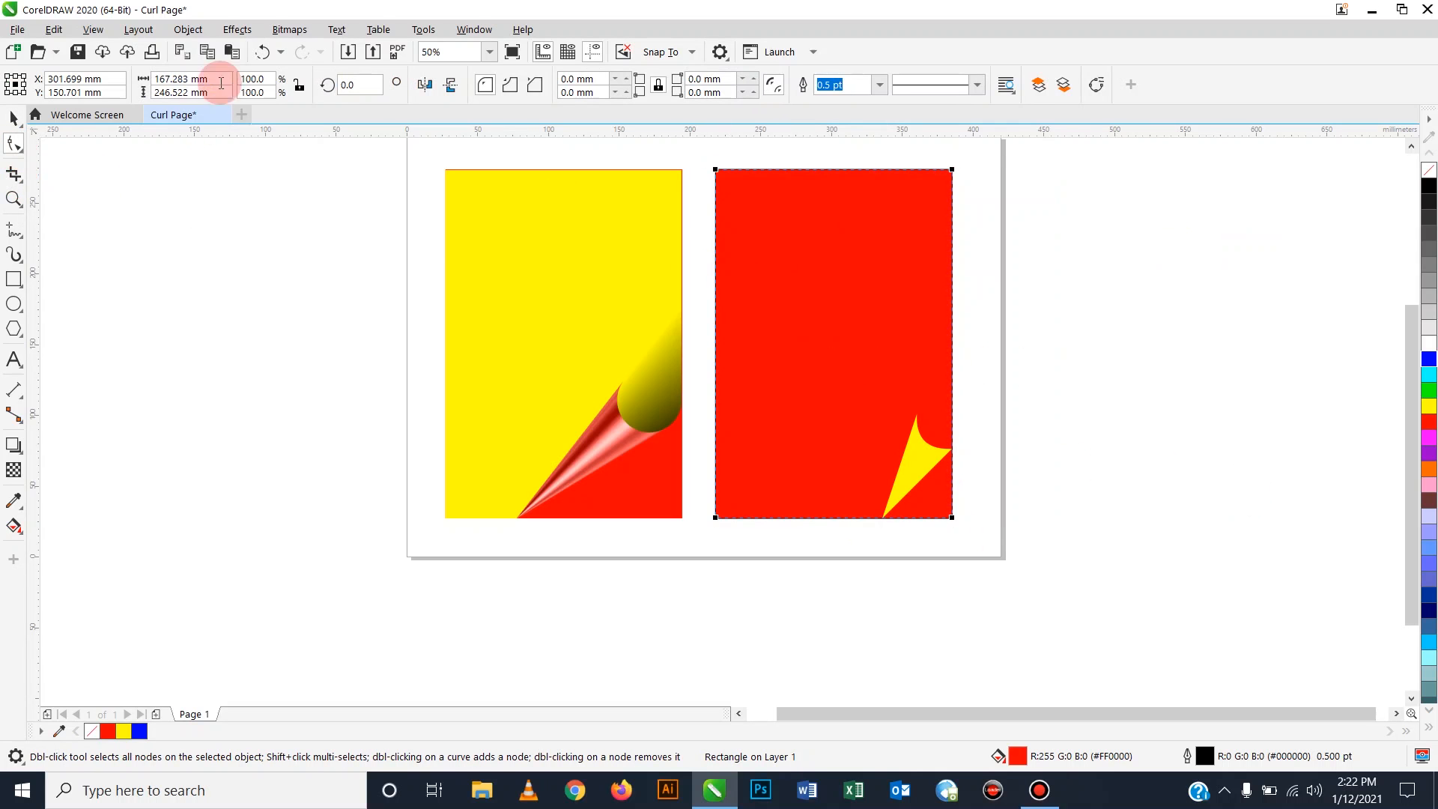
click(187, 30)
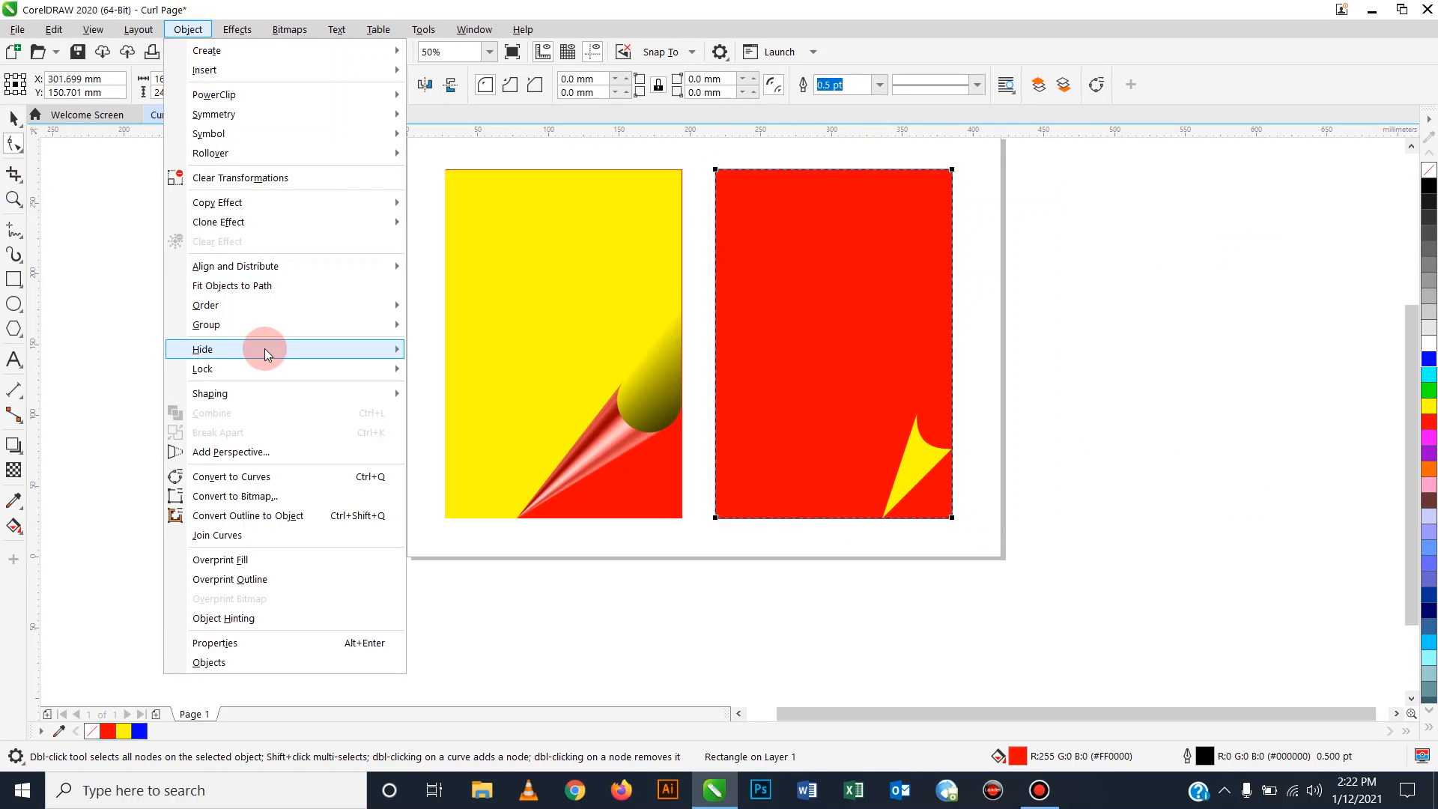
click(257, 486)
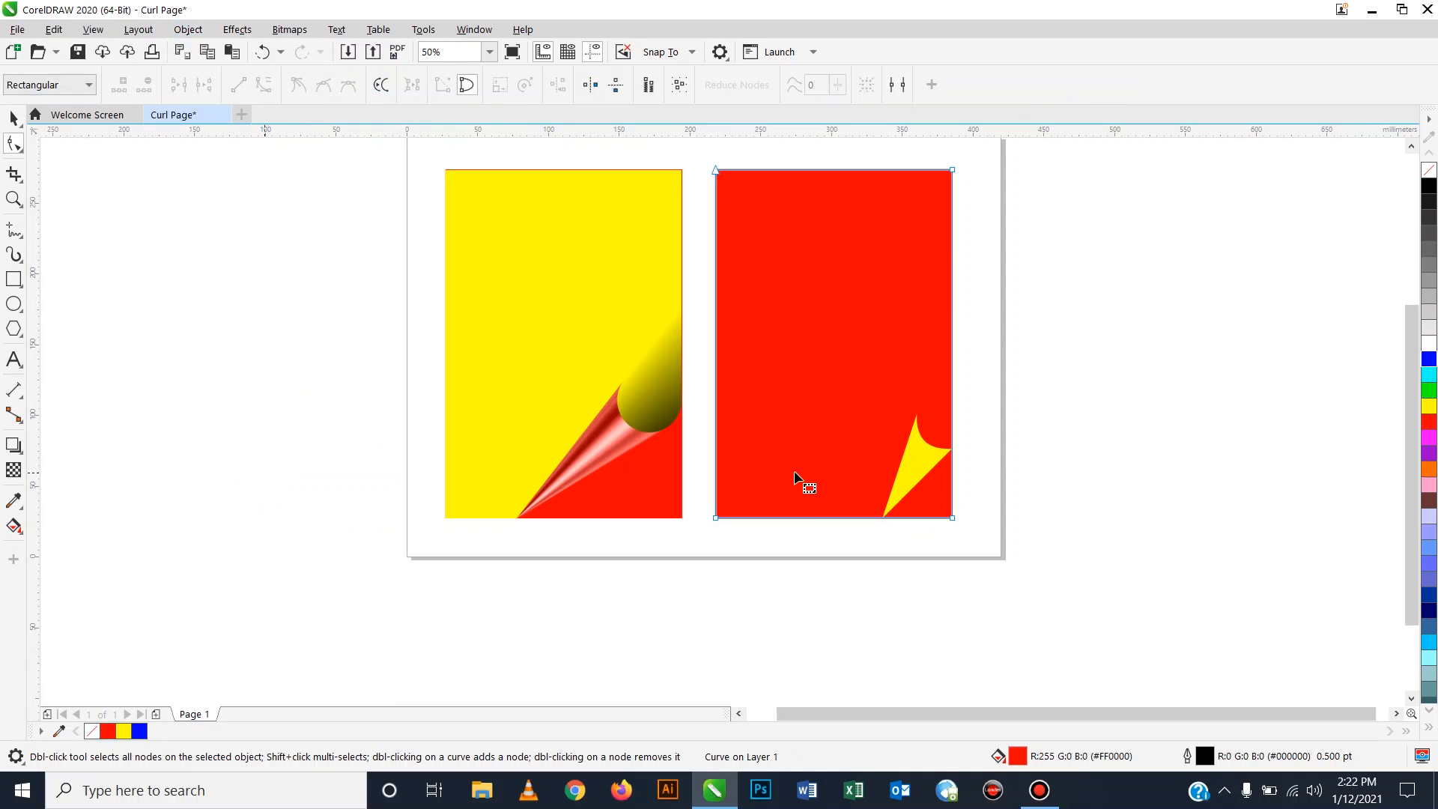
Add nodes on the bottom and right edges and delete the bottom-right corner node.
double_click(882, 517)
click(951, 450)
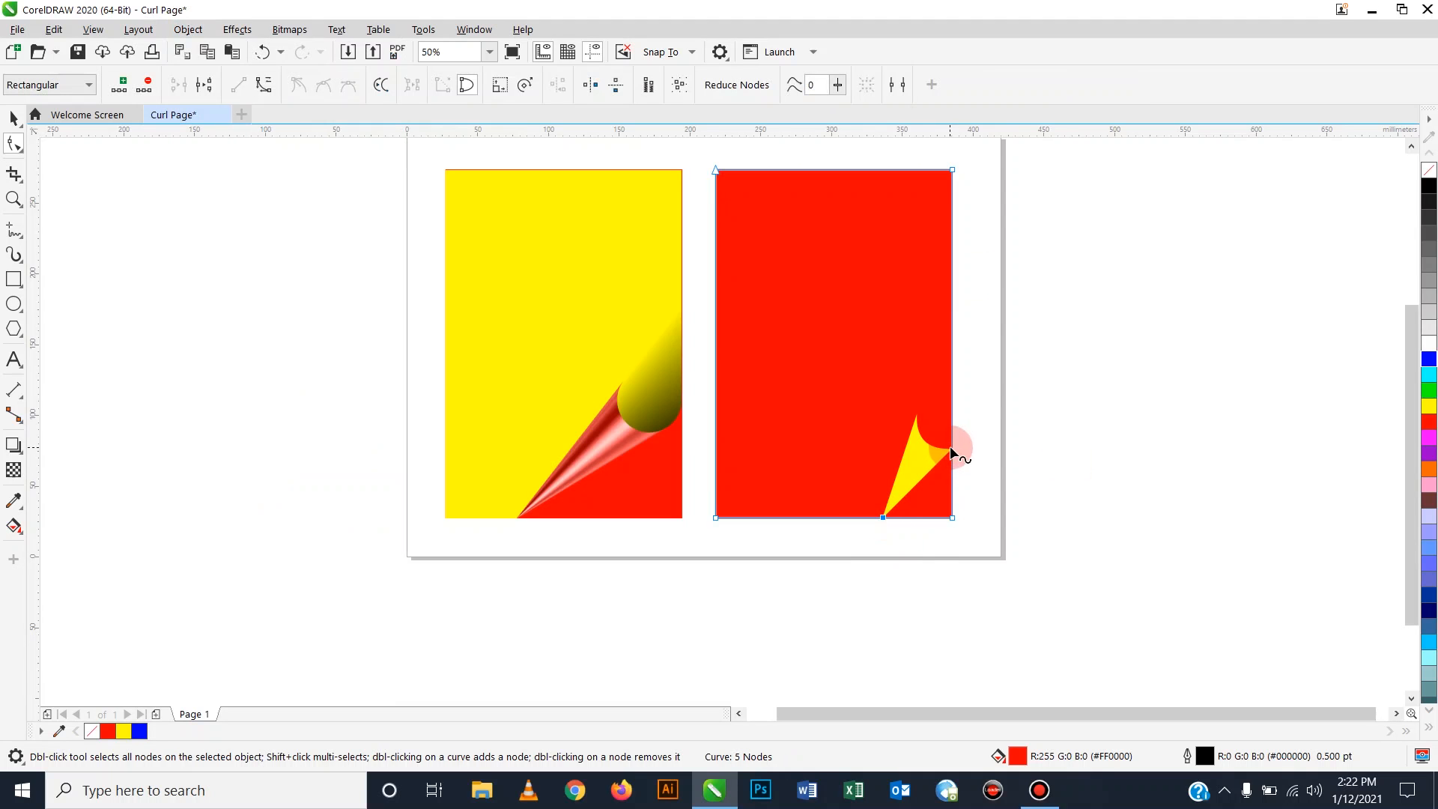
double_click(952, 450)
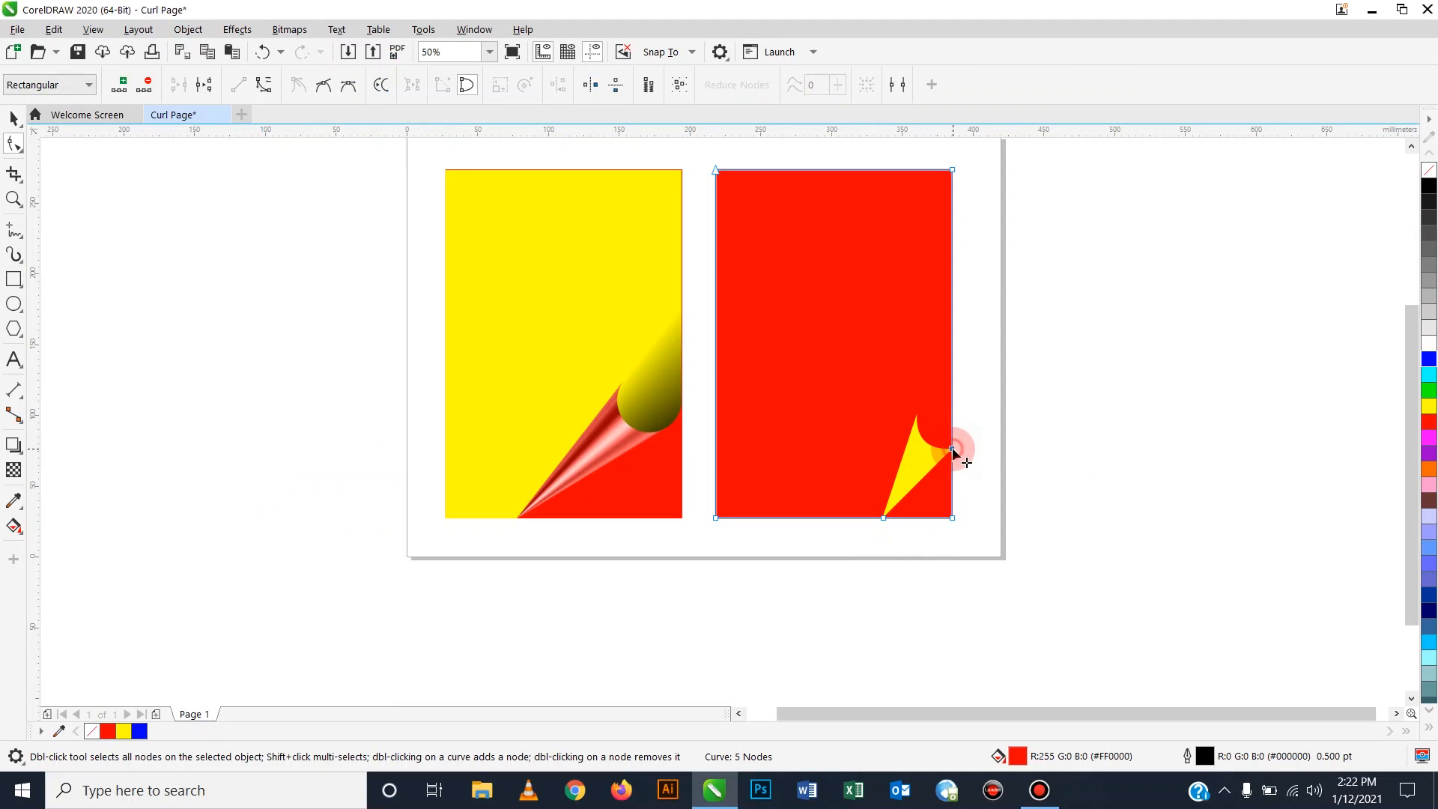
double_click(952, 518)
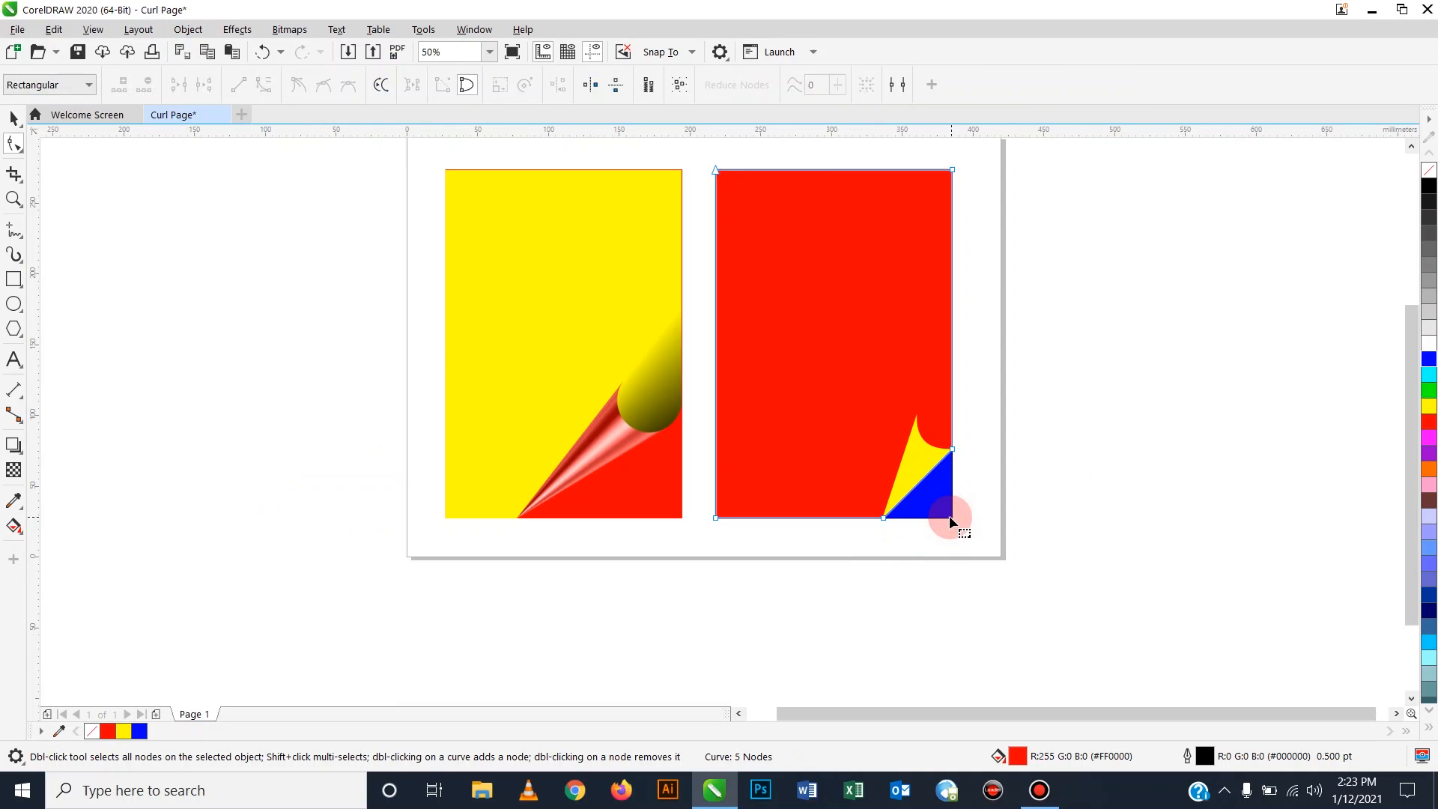
click(14, 118)
click(271, 490)
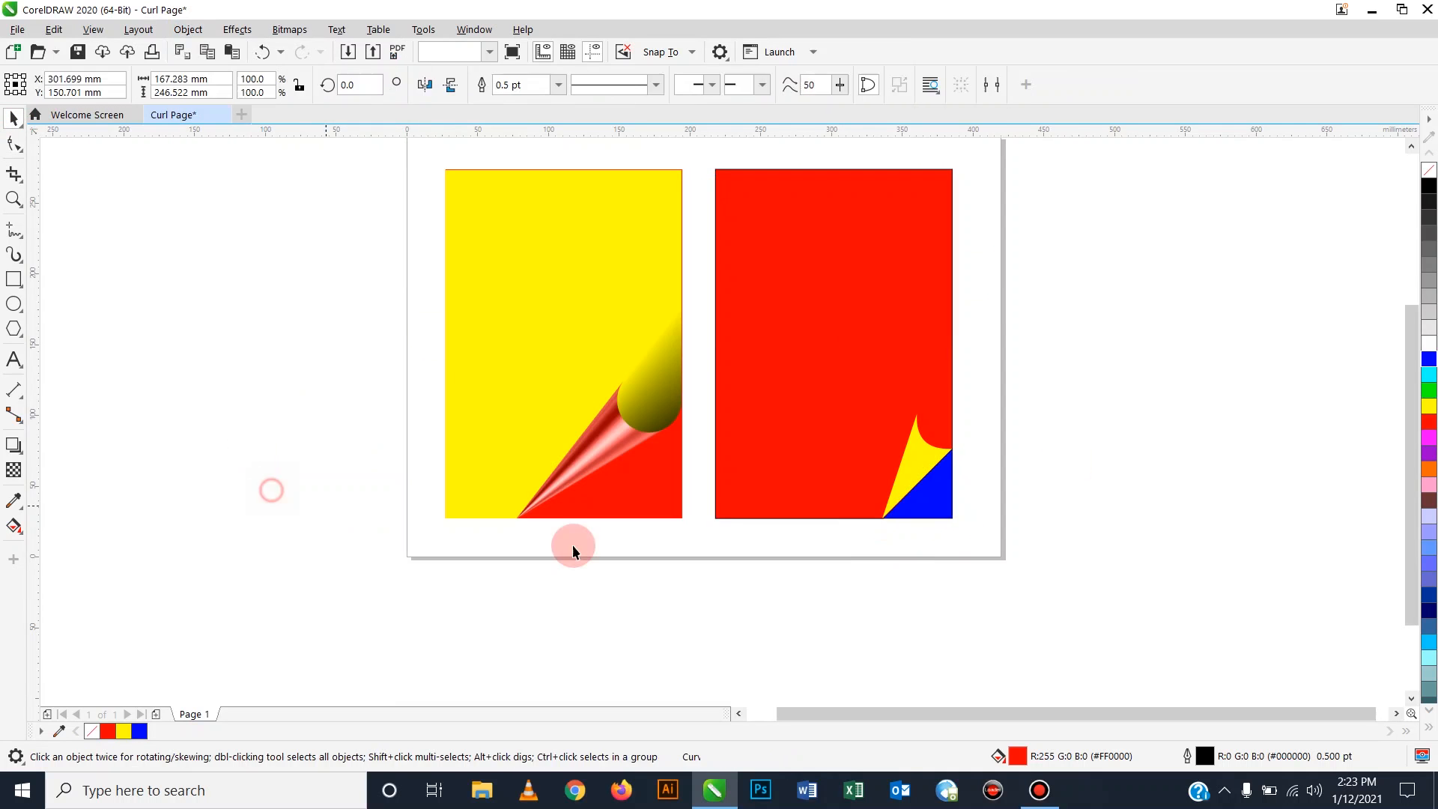
Zoom in and move the red shape's cut-corner node onto the blue triangle's edge.
click(933, 496)
scroll(933, 496, up, 2)
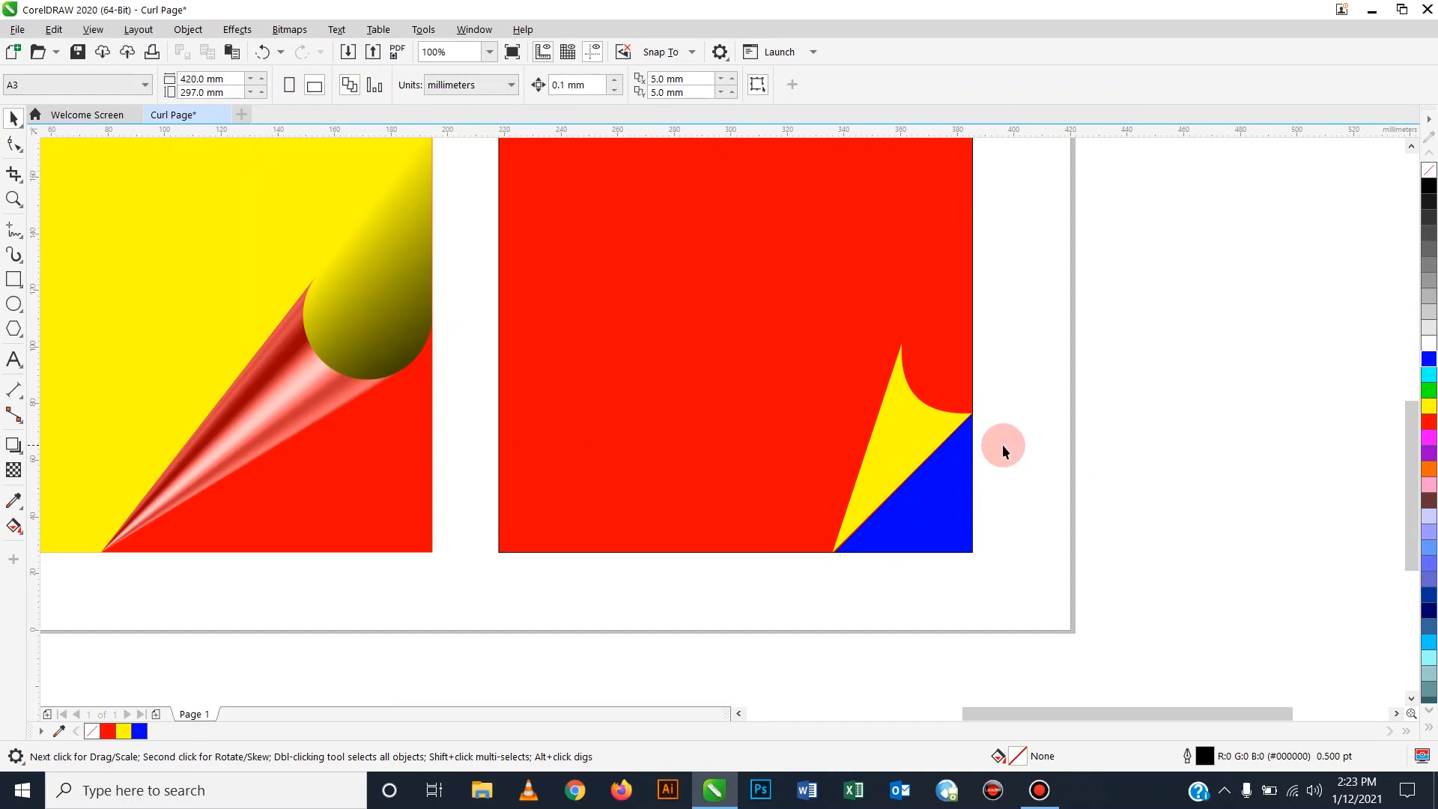
click(715, 313)
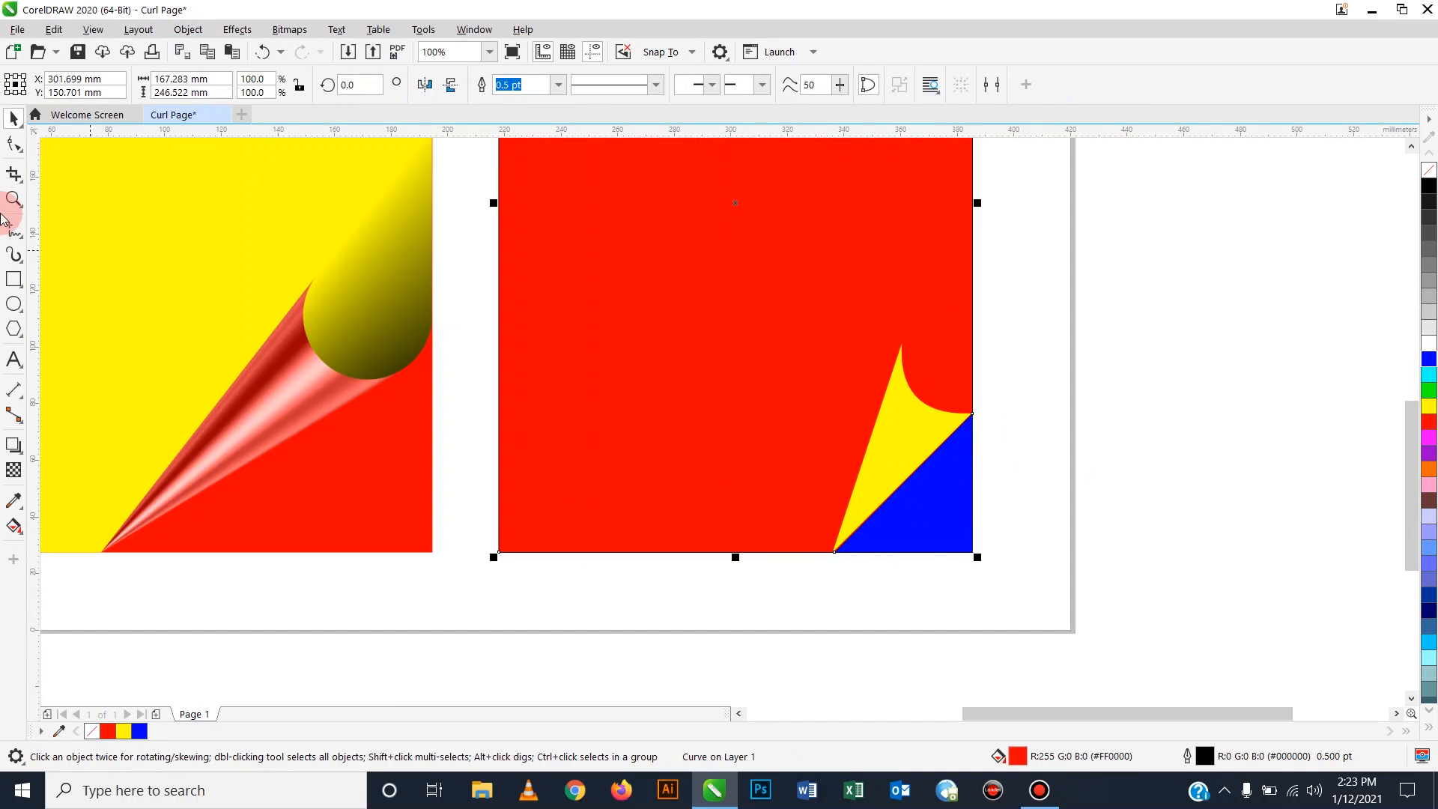
click(14, 144)
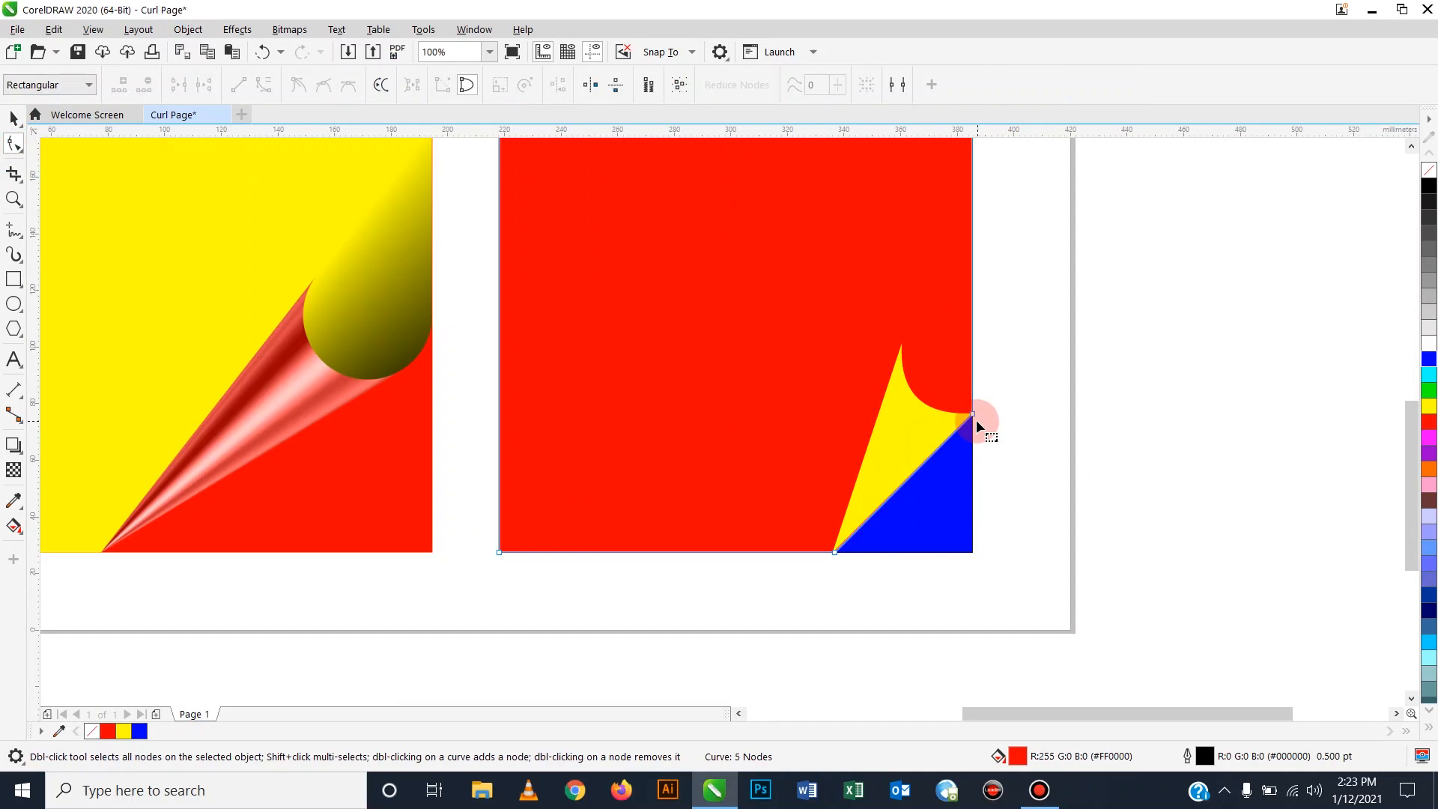
scroll(972, 418, up, 4)
drag(972, 413, 984, 410)
scroll(959, 398, down, 4)
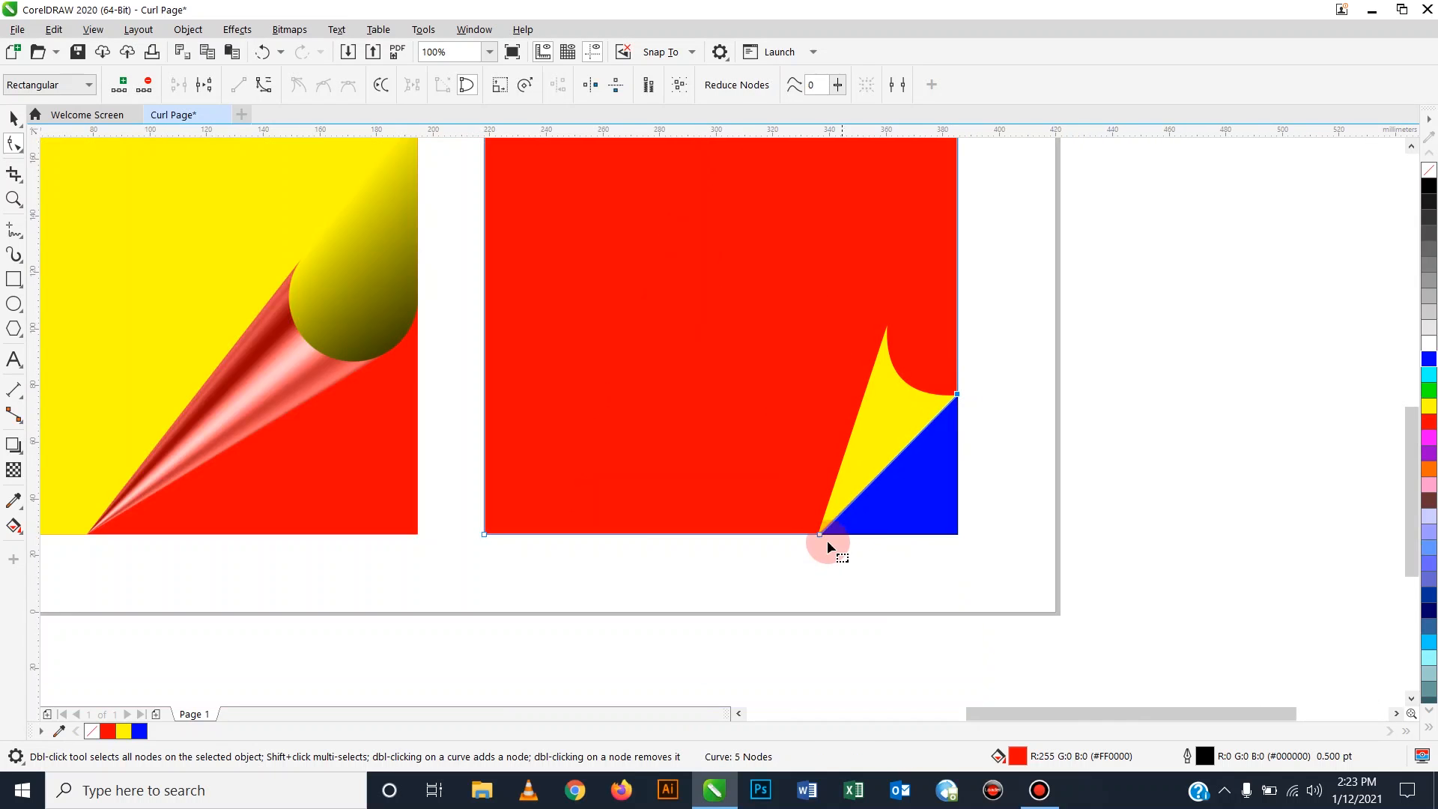
Drag the yellow curl's bottom node to meet the blue corner, then zoom back out.
scroll(816, 542, up, 2)
scroll(816, 543, up, 3)
click(821, 505)
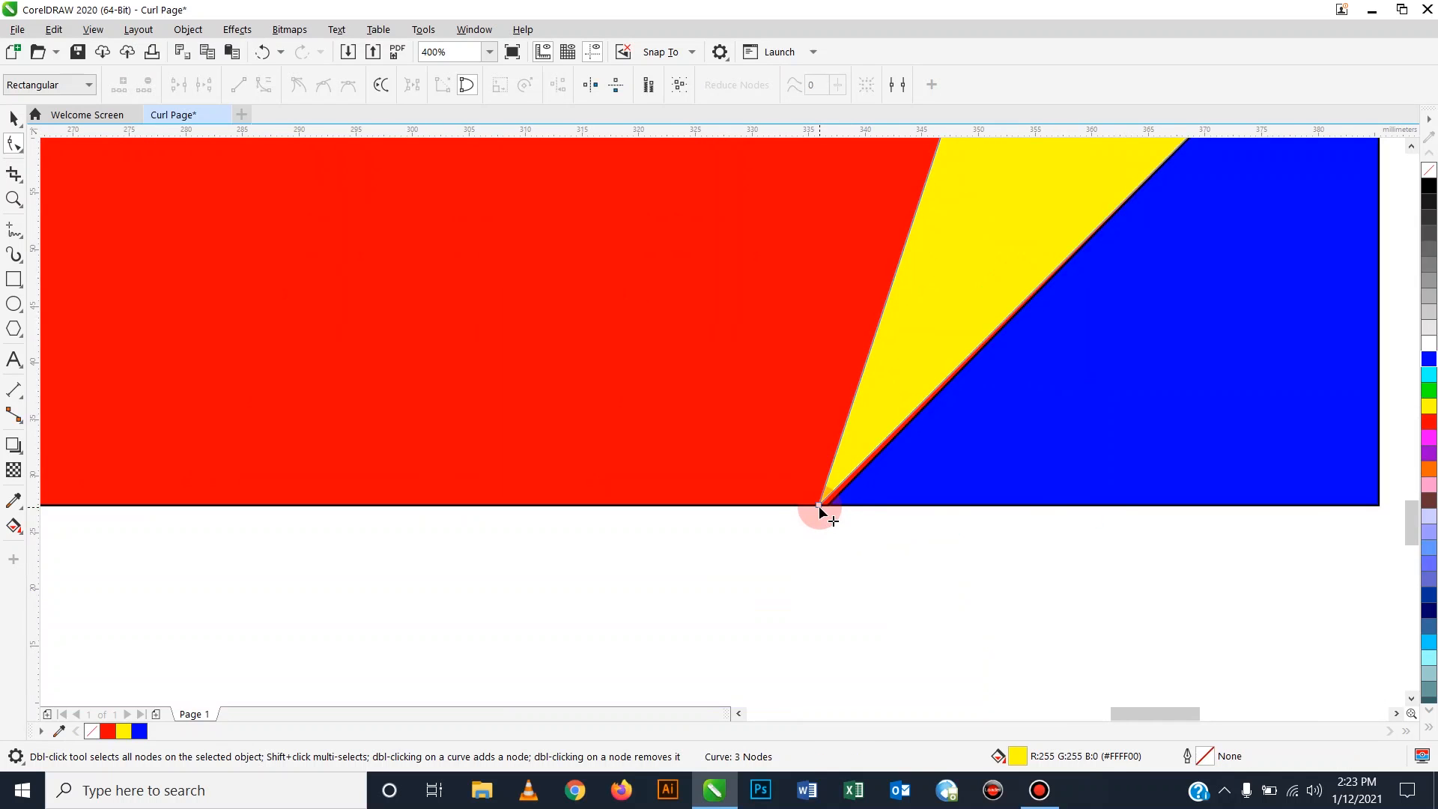
drag(821, 505, 847, 519)
scroll(848, 520, down, 2)
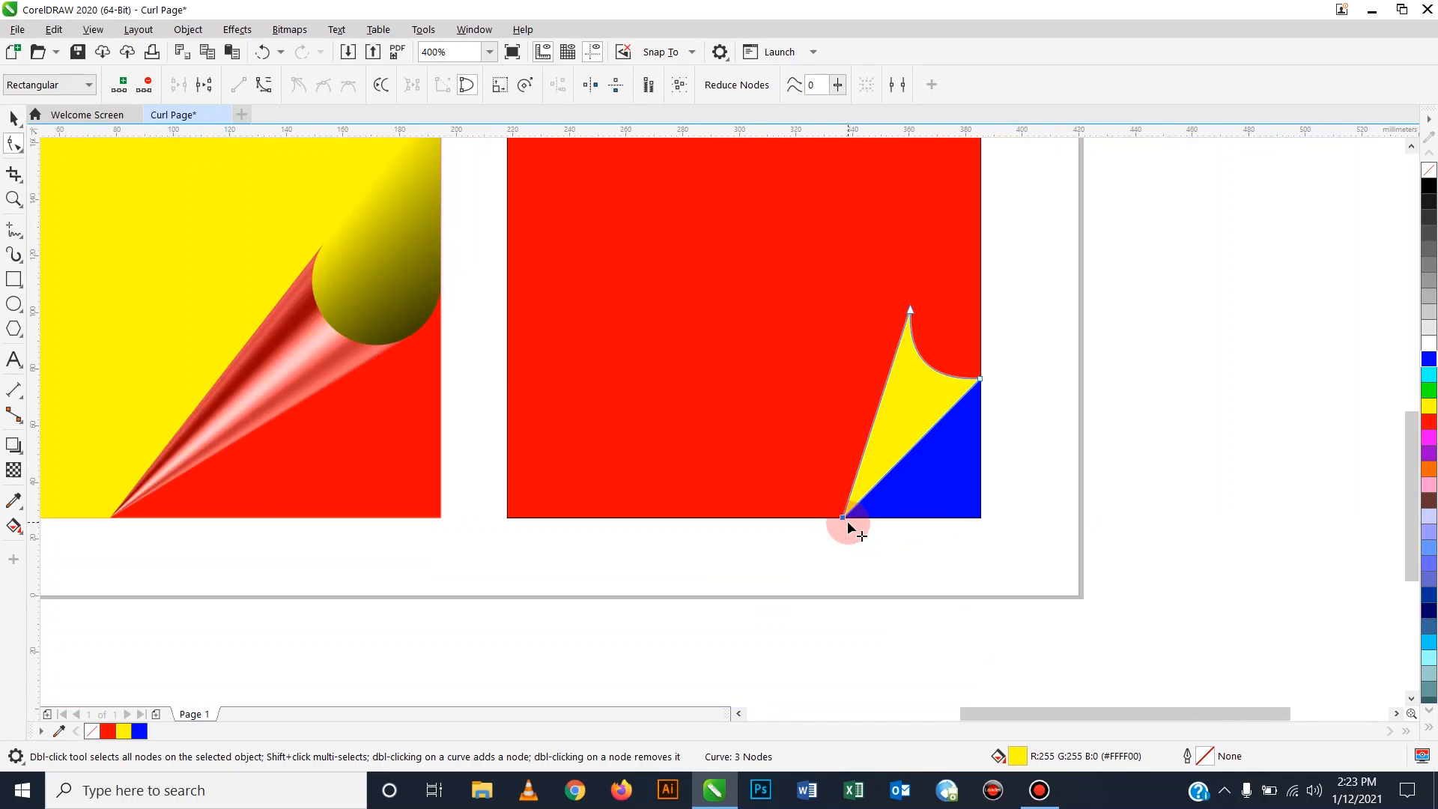
click(14, 118)
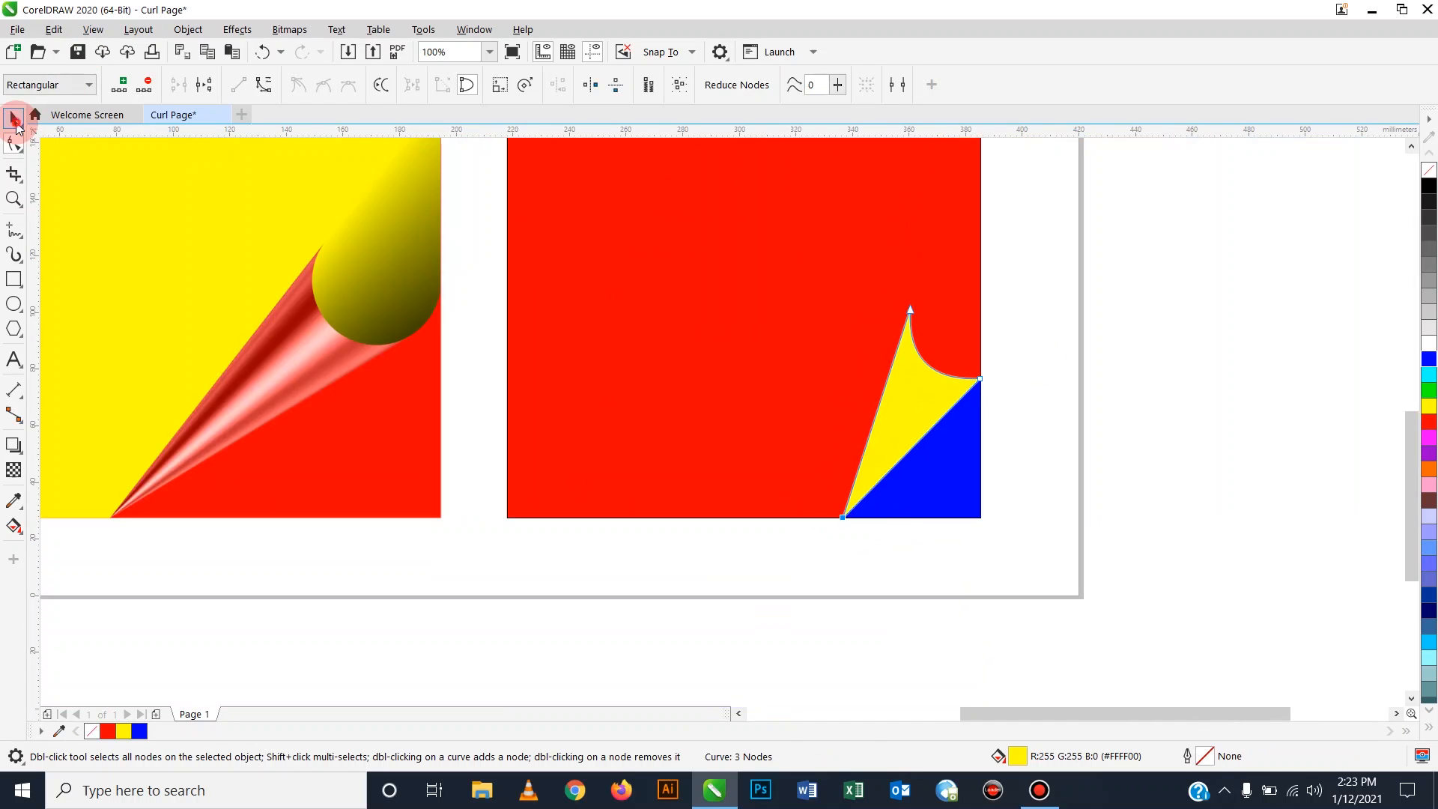
click(1199, 498)
scroll(1010, 456, down, 1)
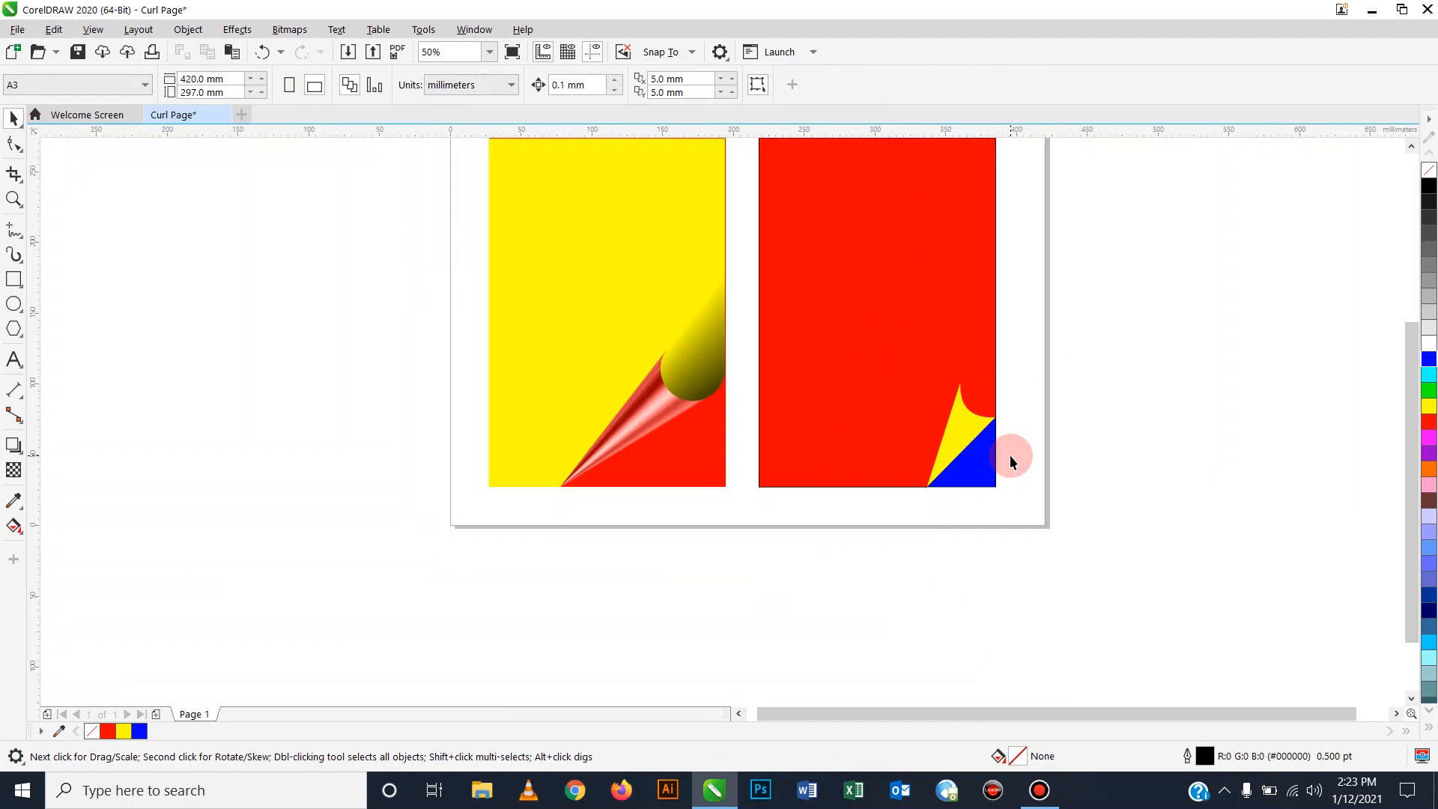
scroll(1005, 448, down, 1)
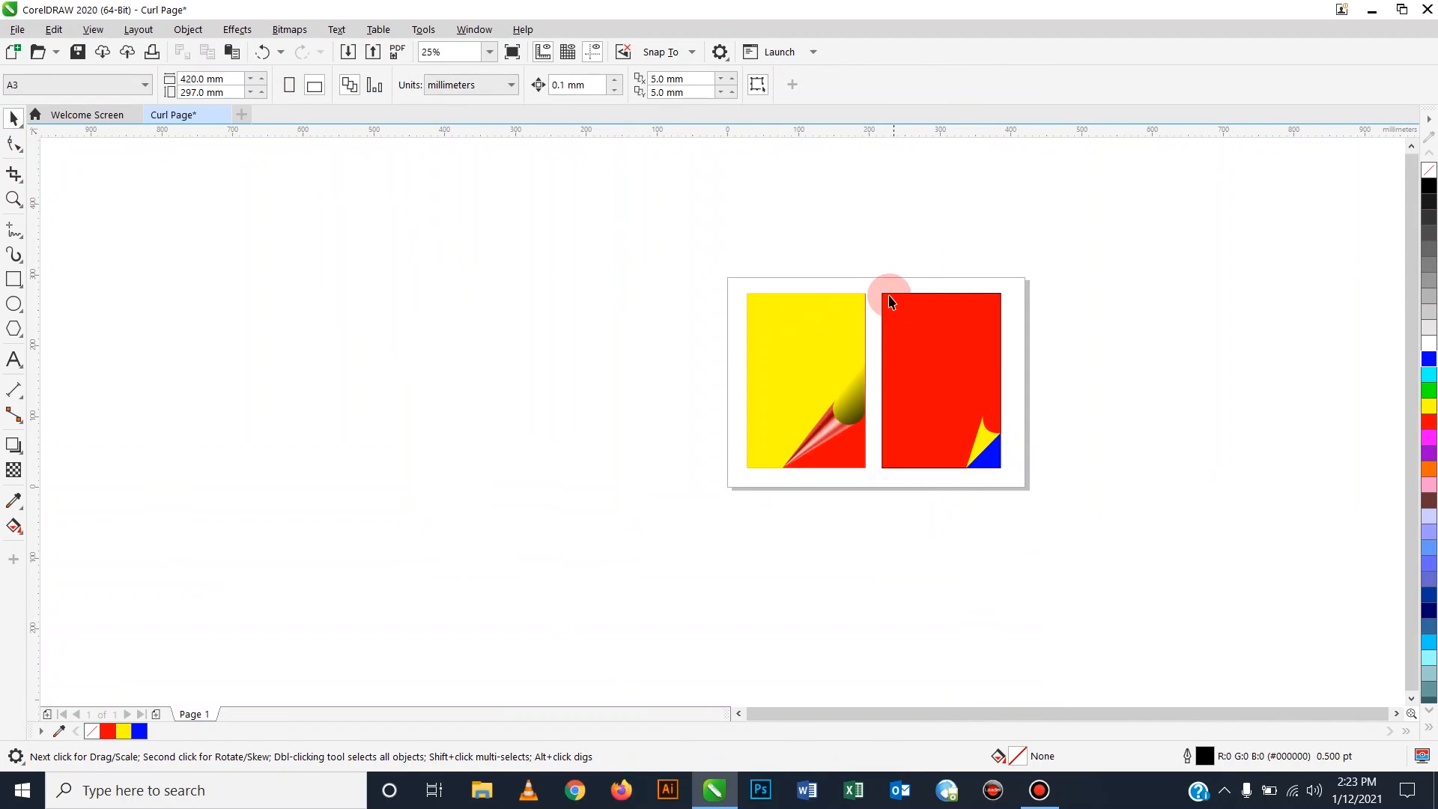
scroll(890, 296, up, 2)
scroll(798, 324, down, 1)
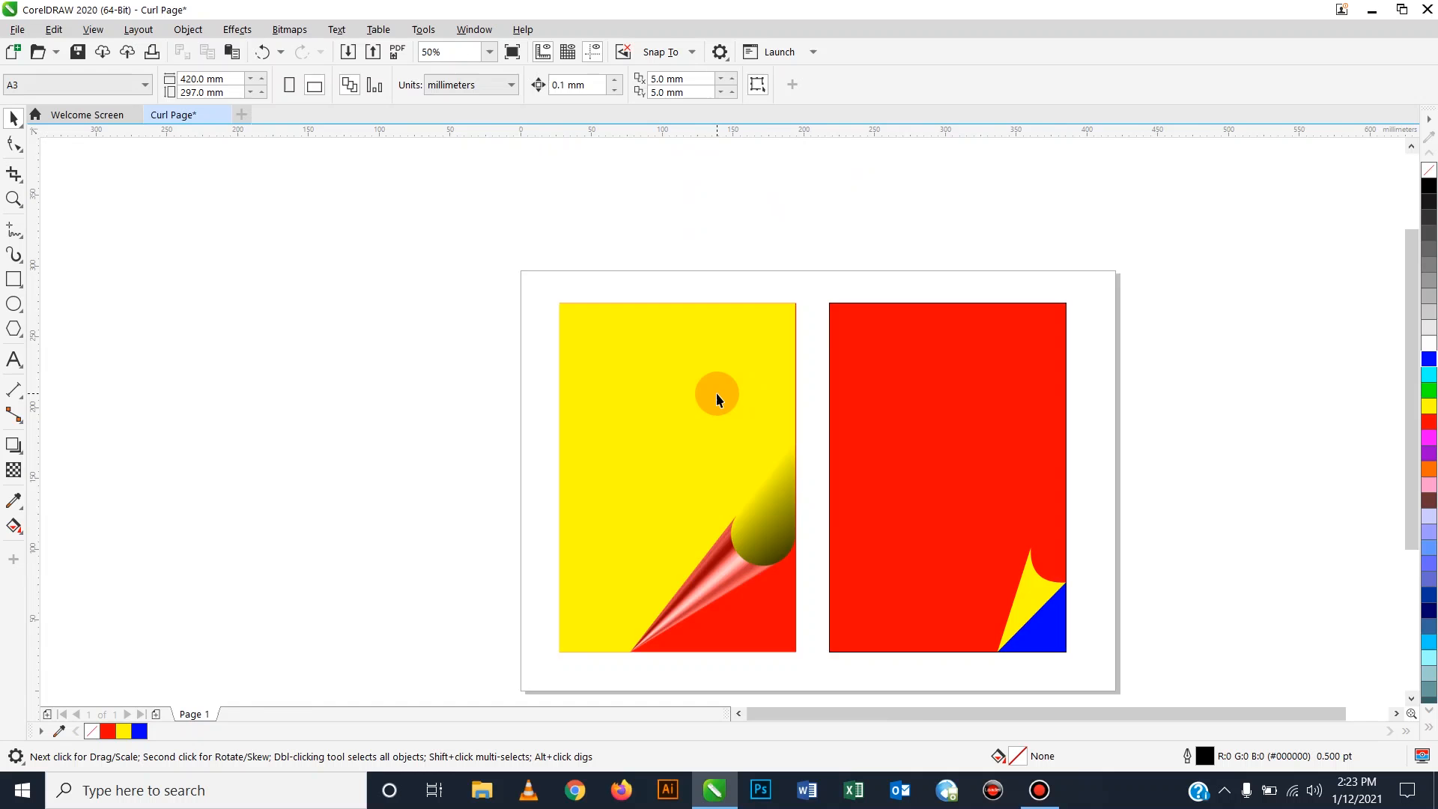
scroll(1014, 488, up, 1)
scroll(913, 410, down, 1)
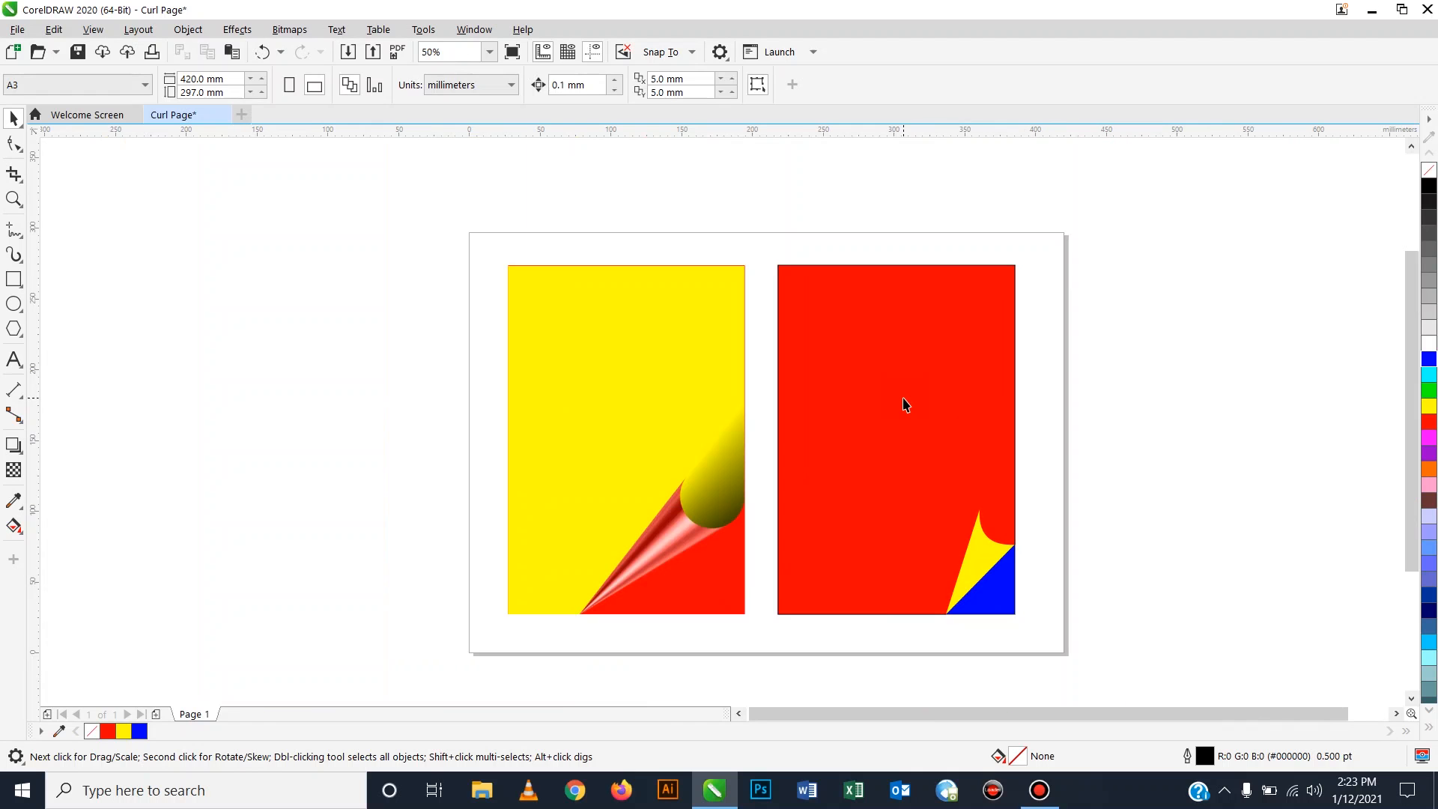
click(672, 531)
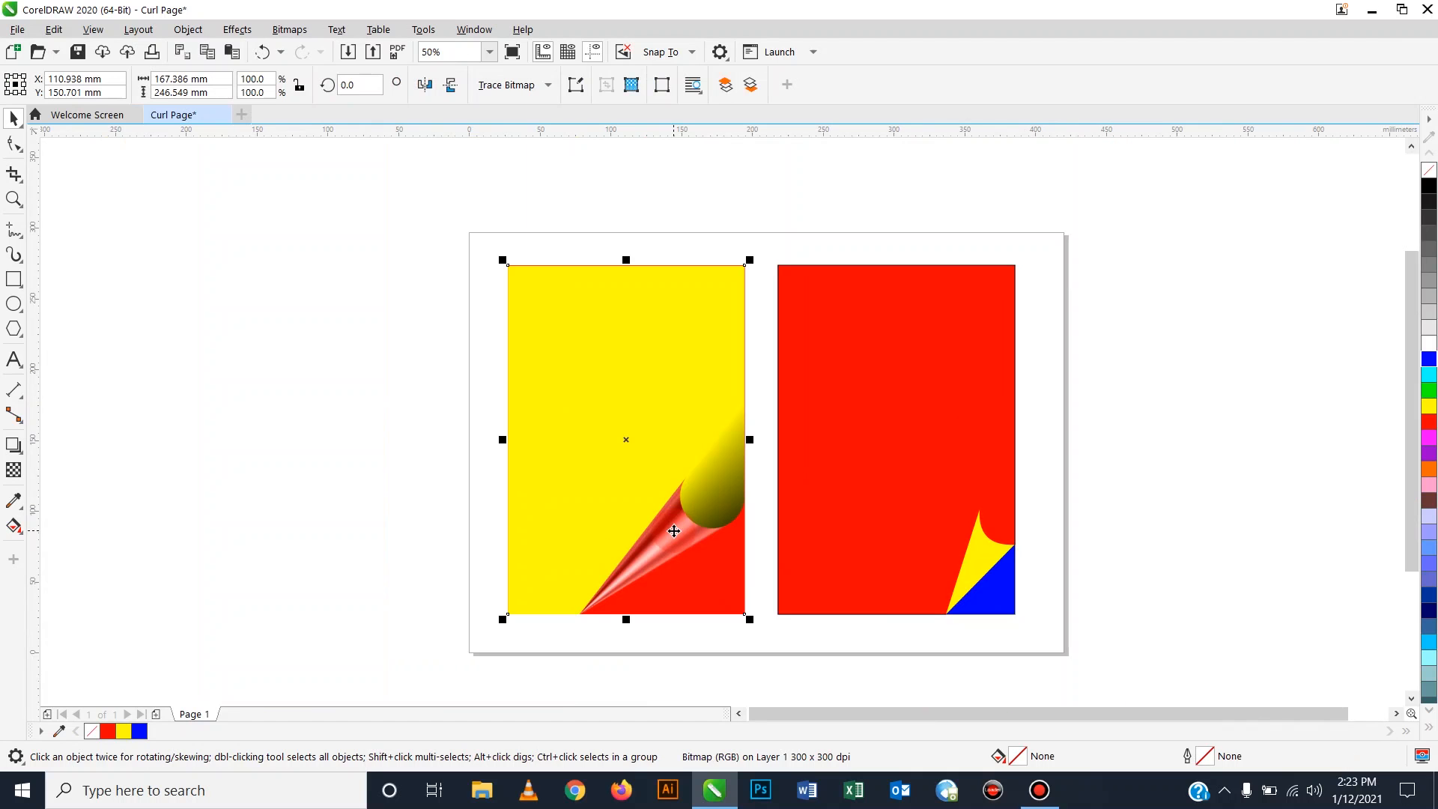
Try grey and cyan on the curl, then fill it with a light blue shade from the blue swatch.
click(992, 549)
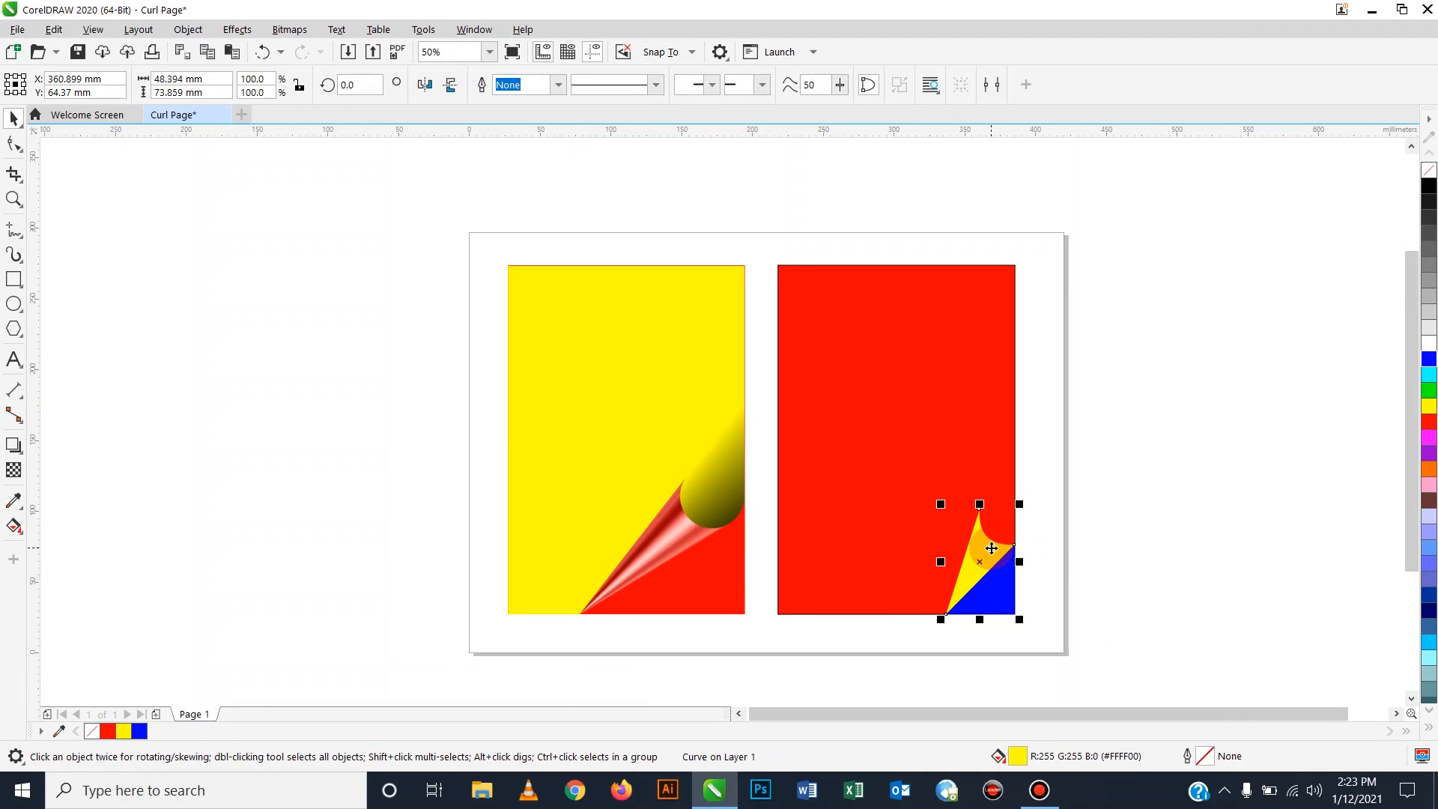
click(1429, 297)
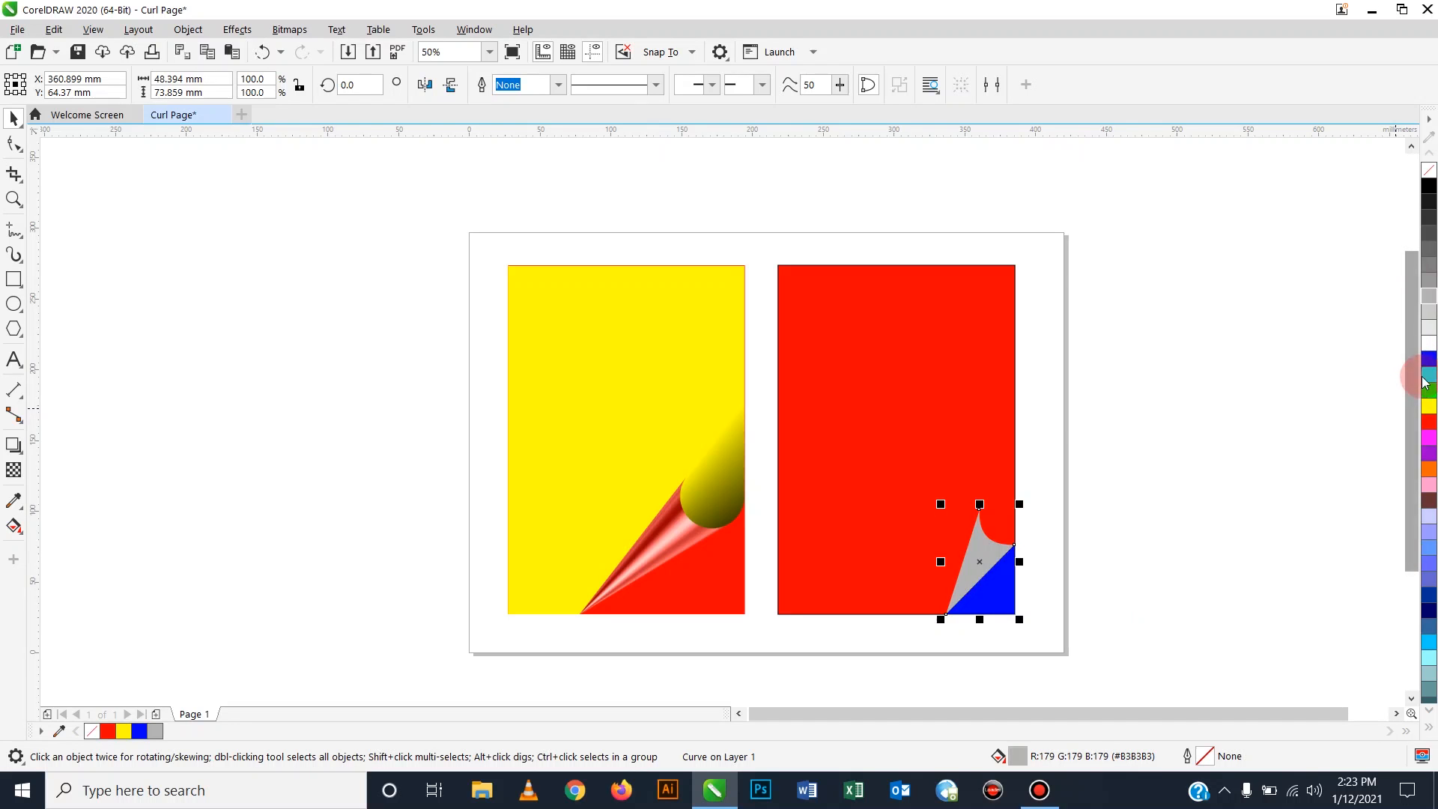
click(1425, 376)
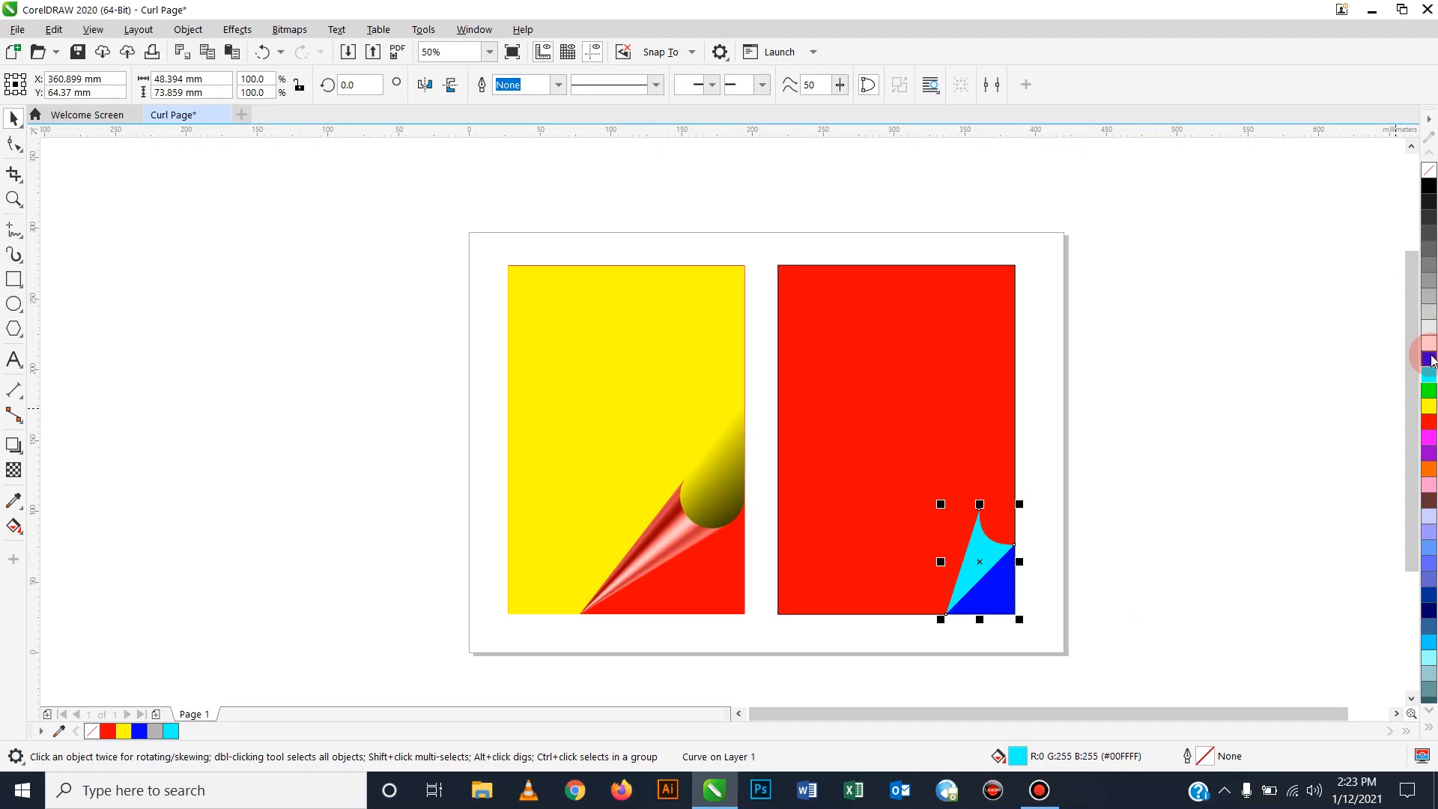
click(1431, 362)
click(1345, 362)
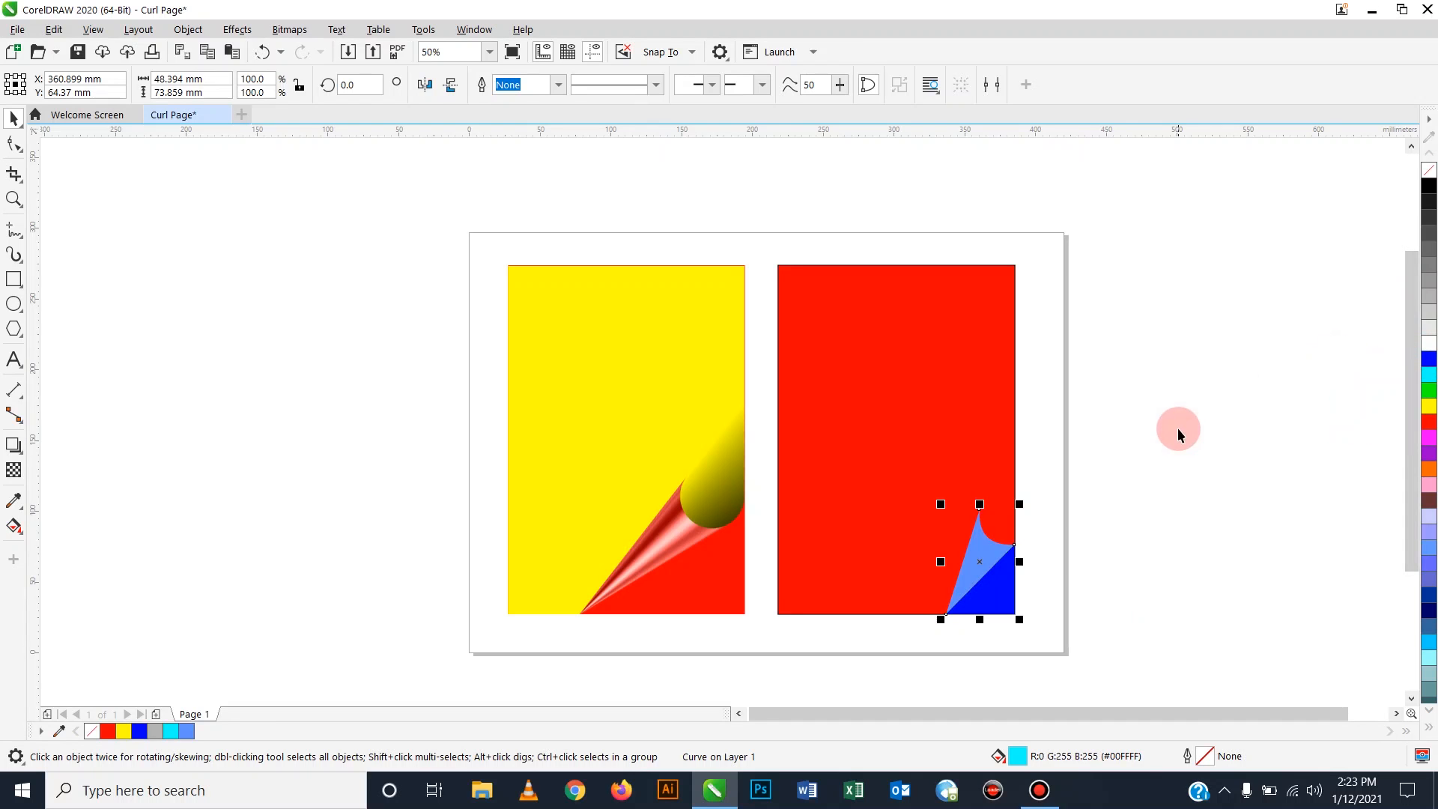
click(1184, 479)
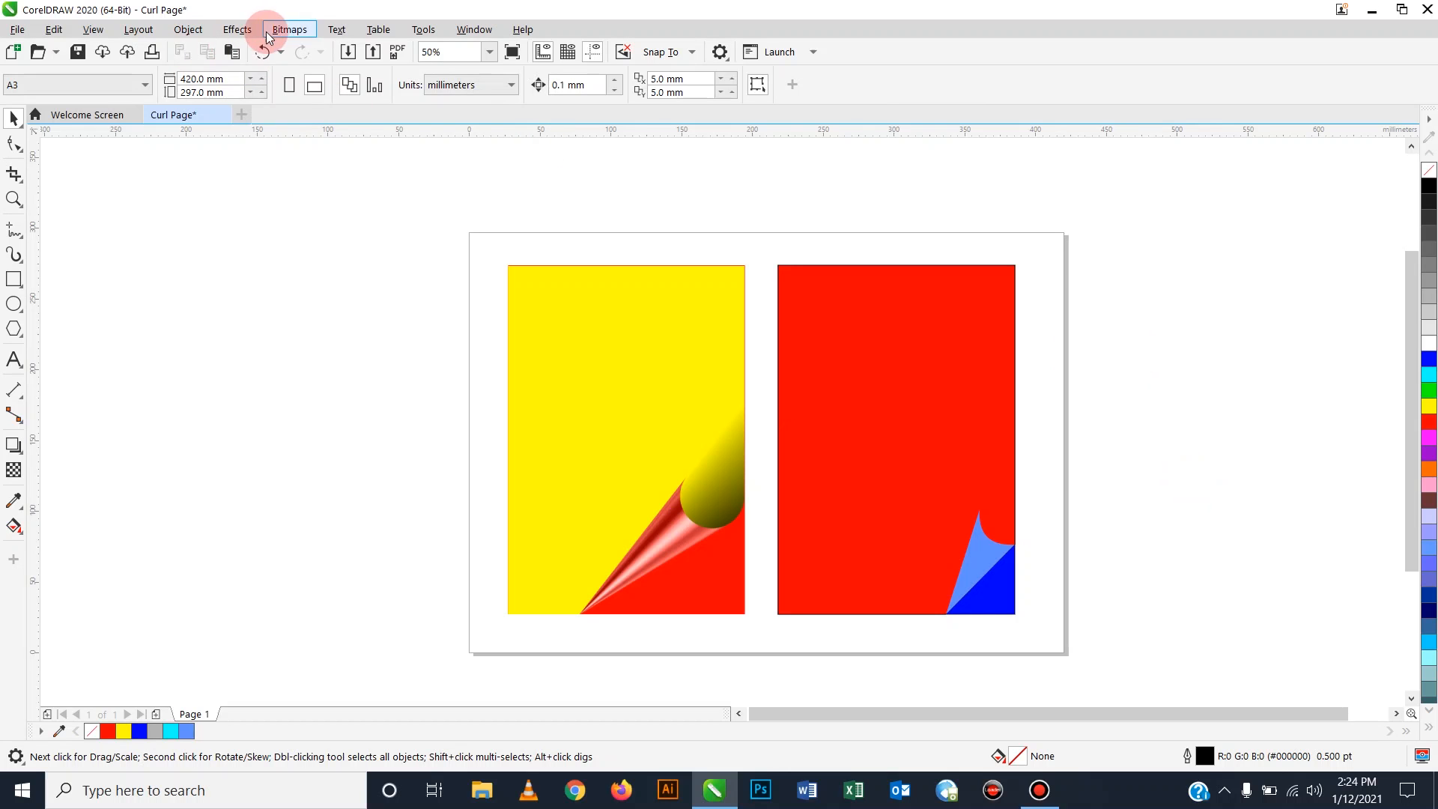
Show the Object menu's Align and Distribute submenu.
click(187, 30)
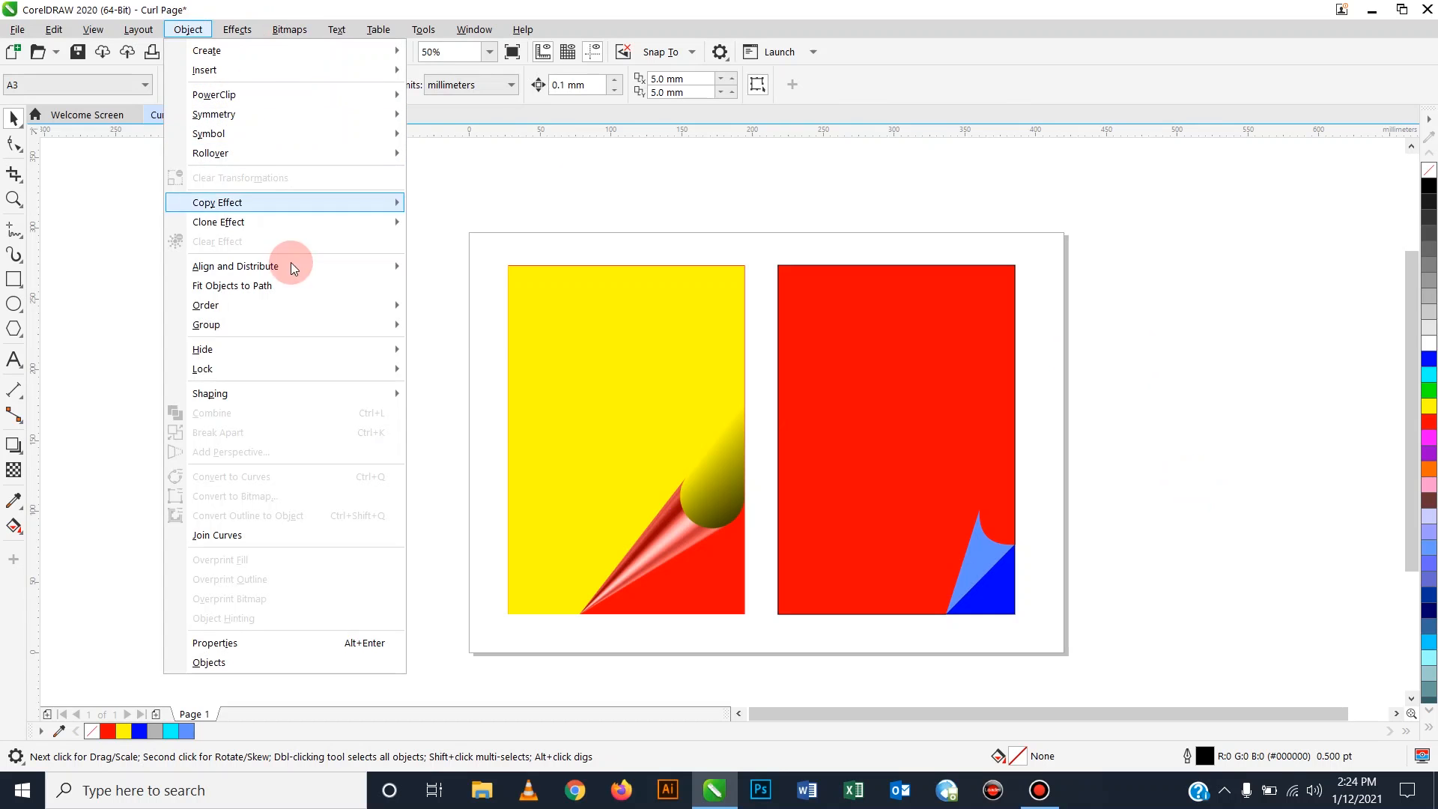
mouse_move(286, 271)
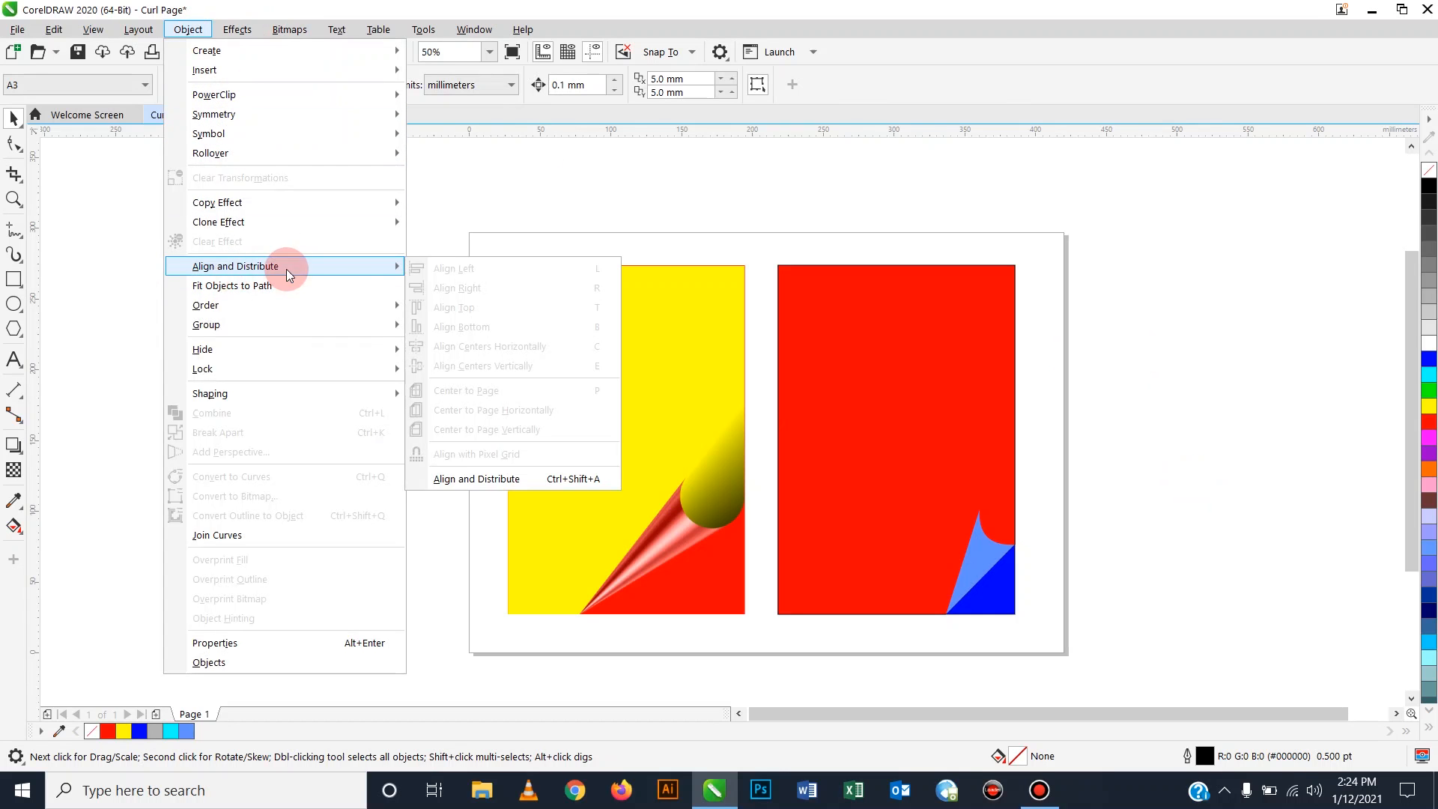